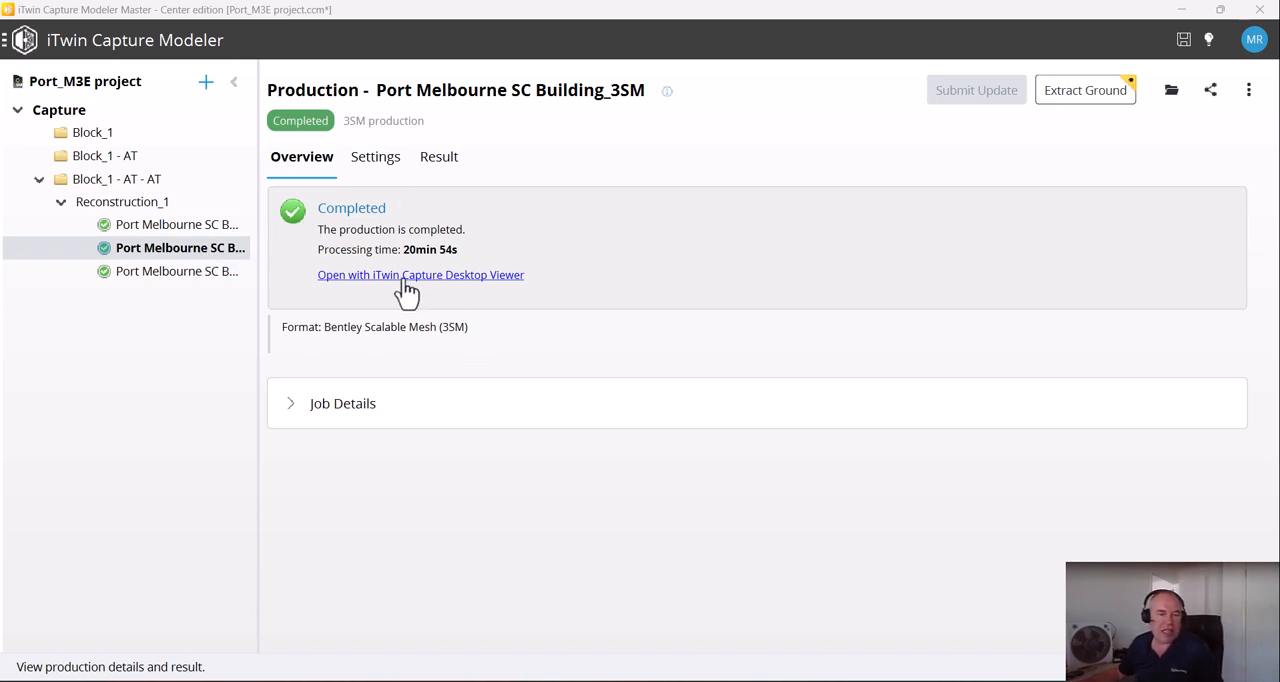
# Inspect the Port Melbourne SC Building_3SM mesh in iTwin Capture Desktop Viewer and check the production's settings
pyautogui.click(358, 276)
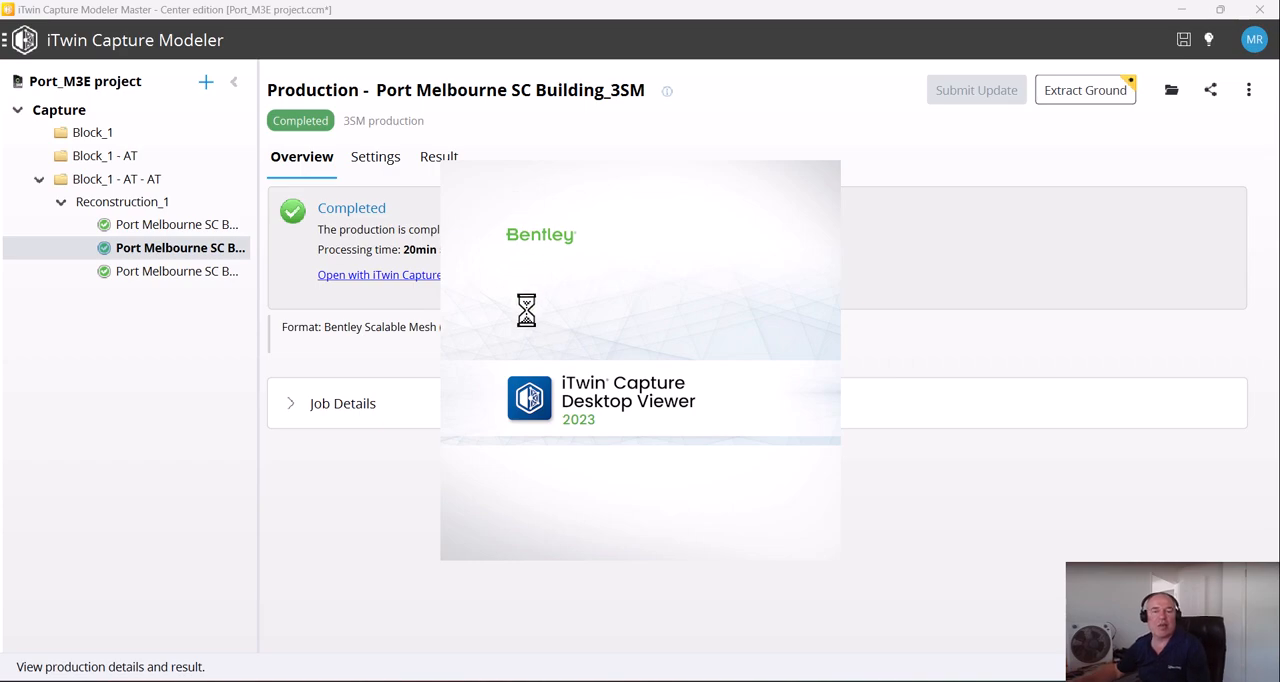
pyautogui.scroll(5, 657, 396)
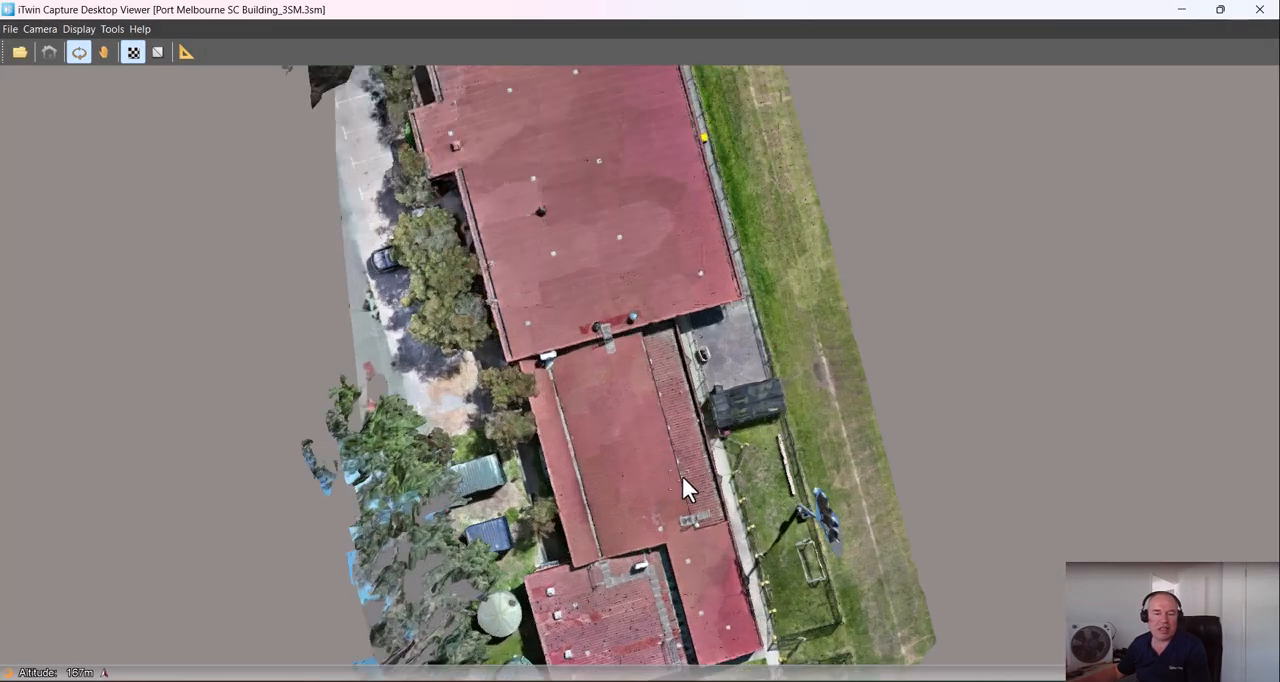
pyautogui.moveTo(607, 347); pyautogui.dragTo(520, 270)
pyautogui.moveTo(819, 270); pyautogui.dragTo(404, 355)
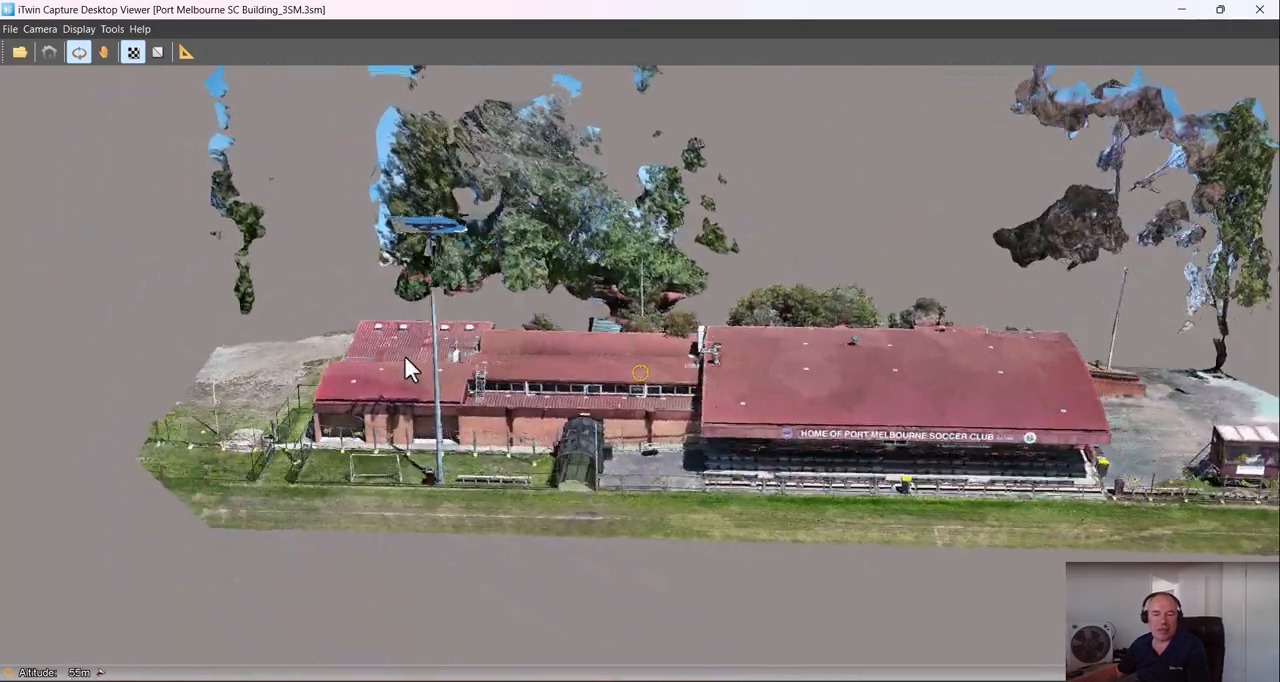
pyautogui.moveTo(1205, 402); pyautogui.dragTo(735, 338, button='middle')
pyautogui.scroll(8, 634, 335)
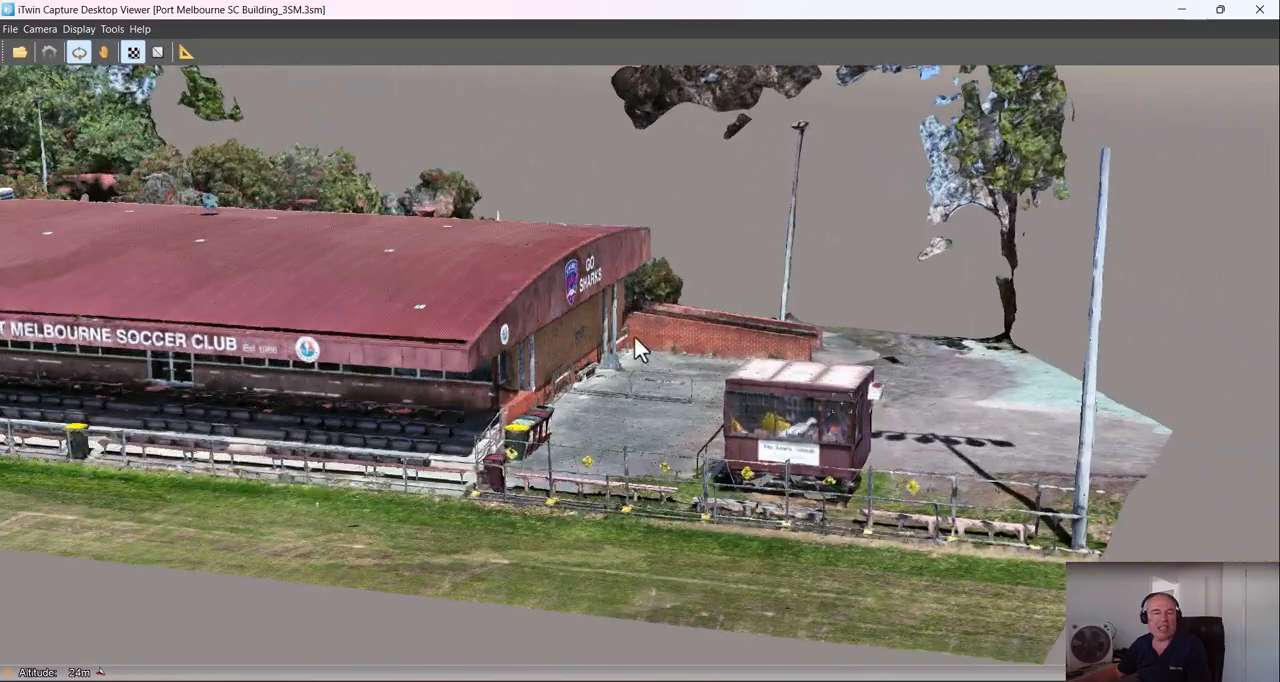
pyautogui.moveTo(534, 234); pyautogui.dragTo(191, 342)
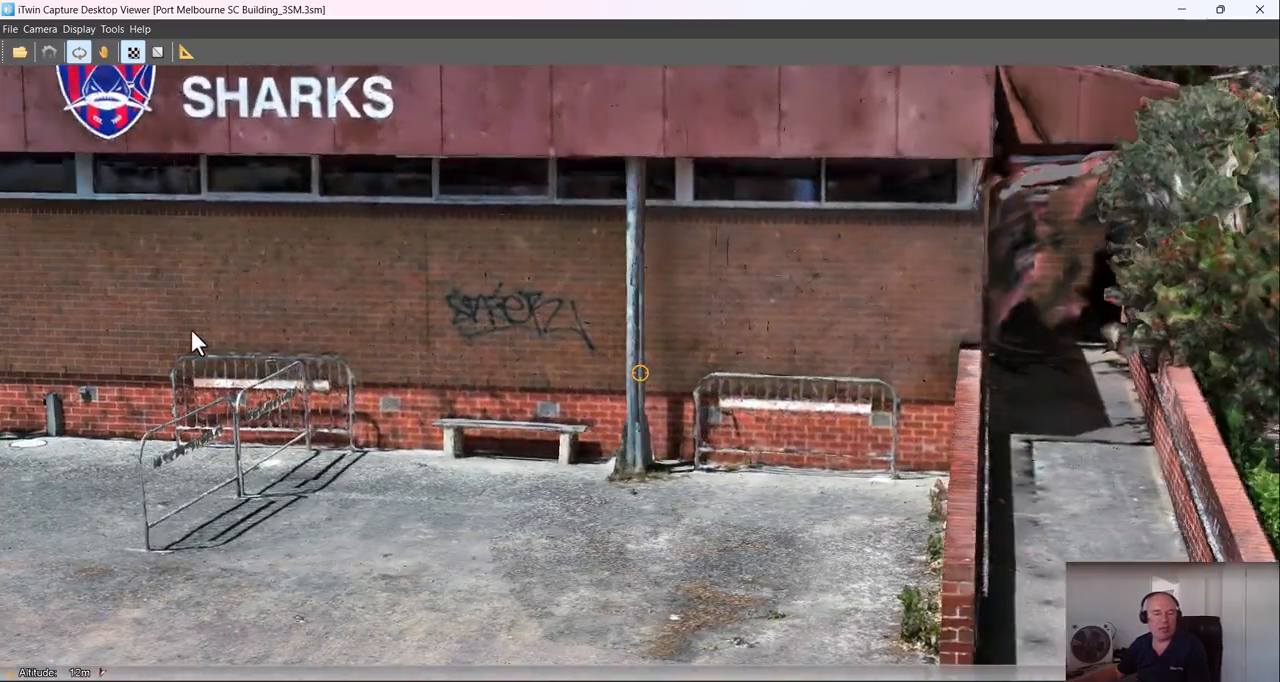
pyautogui.scroll(-2, 353, 216)
pyautogui.click(1260, 9)
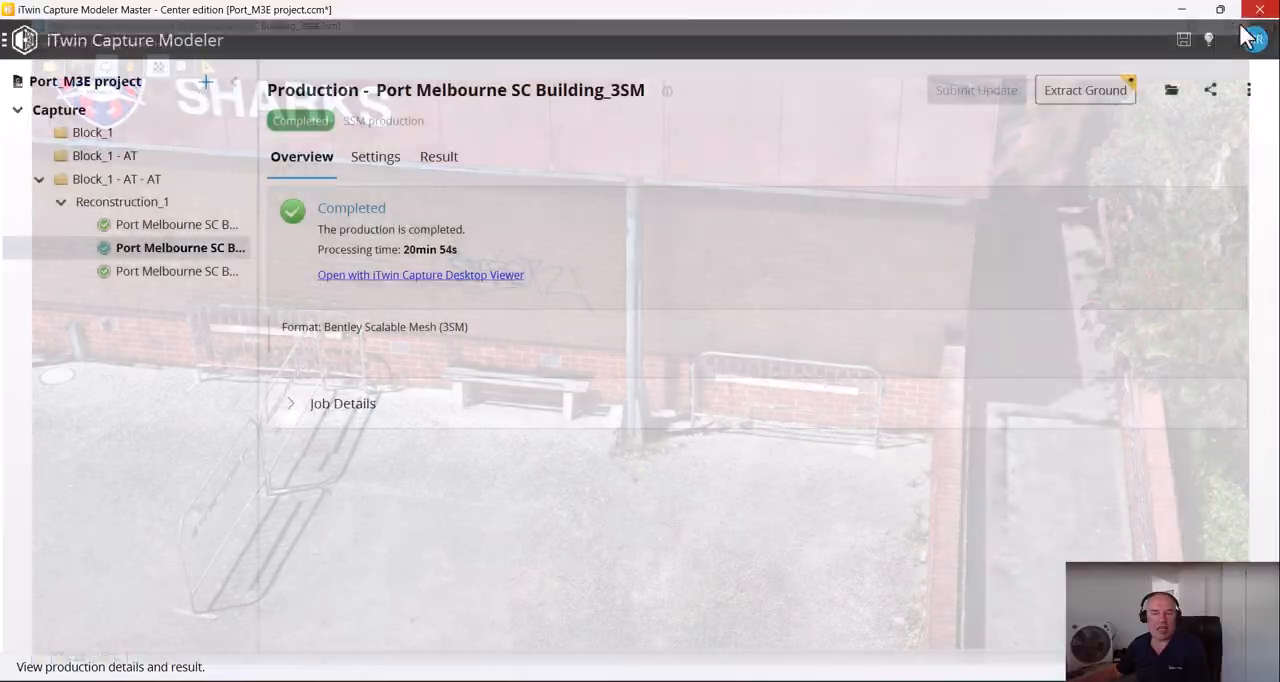
pyautogui.click(375, 160)
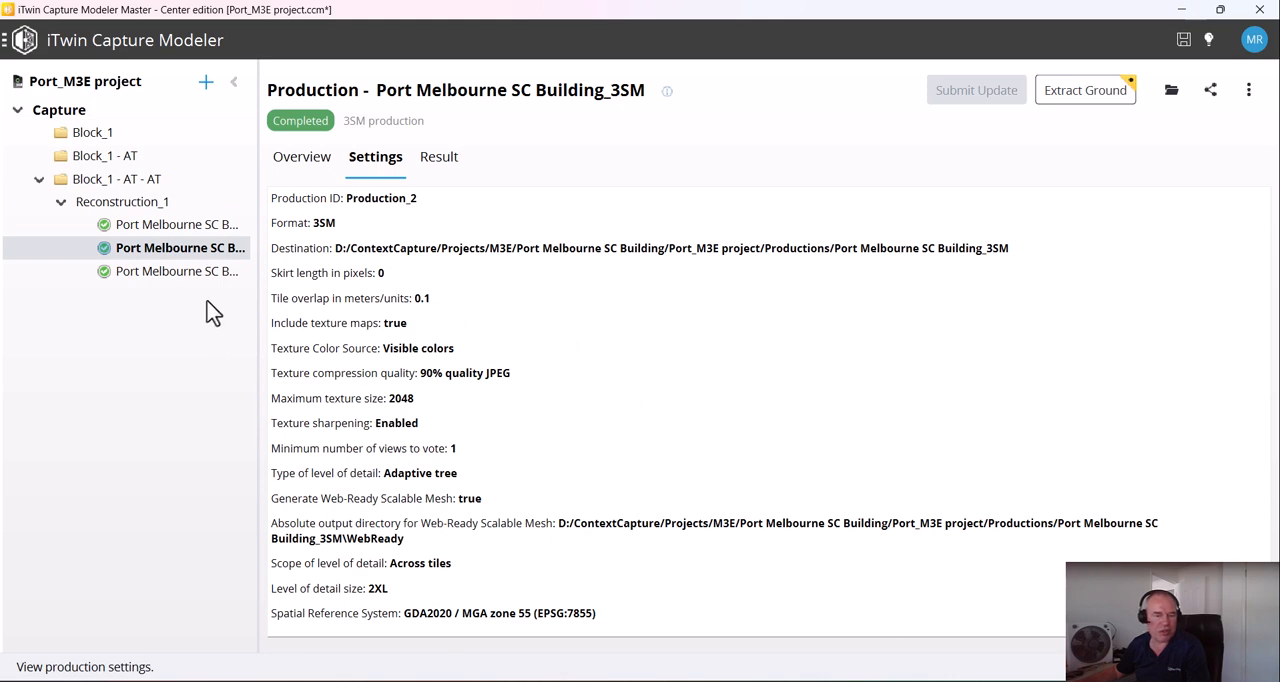
# Define a trial Reconstruction_1 production in Bentley Scalable Mesh (3SM) format to check the Web-Ready Scalable mesh option, and cancel it
pyautogui.rightClick(165, 206)
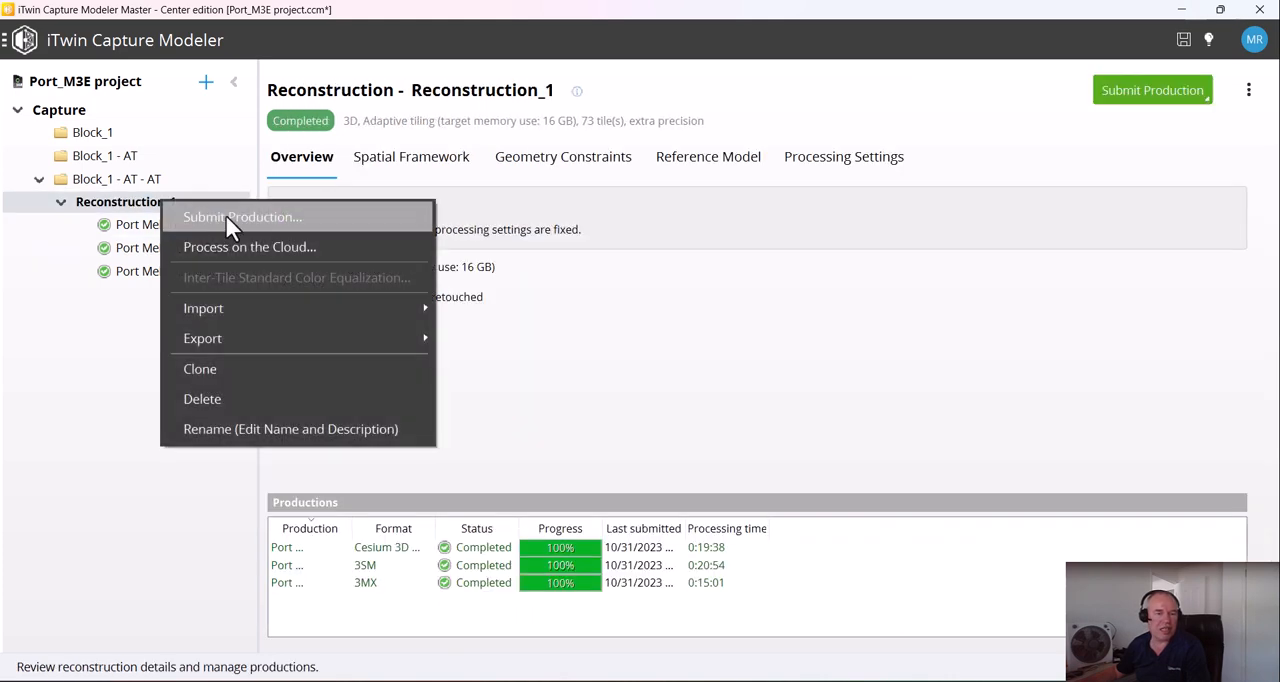
pyautogui.click(225, 214)
pyautogui.click(936, 636)
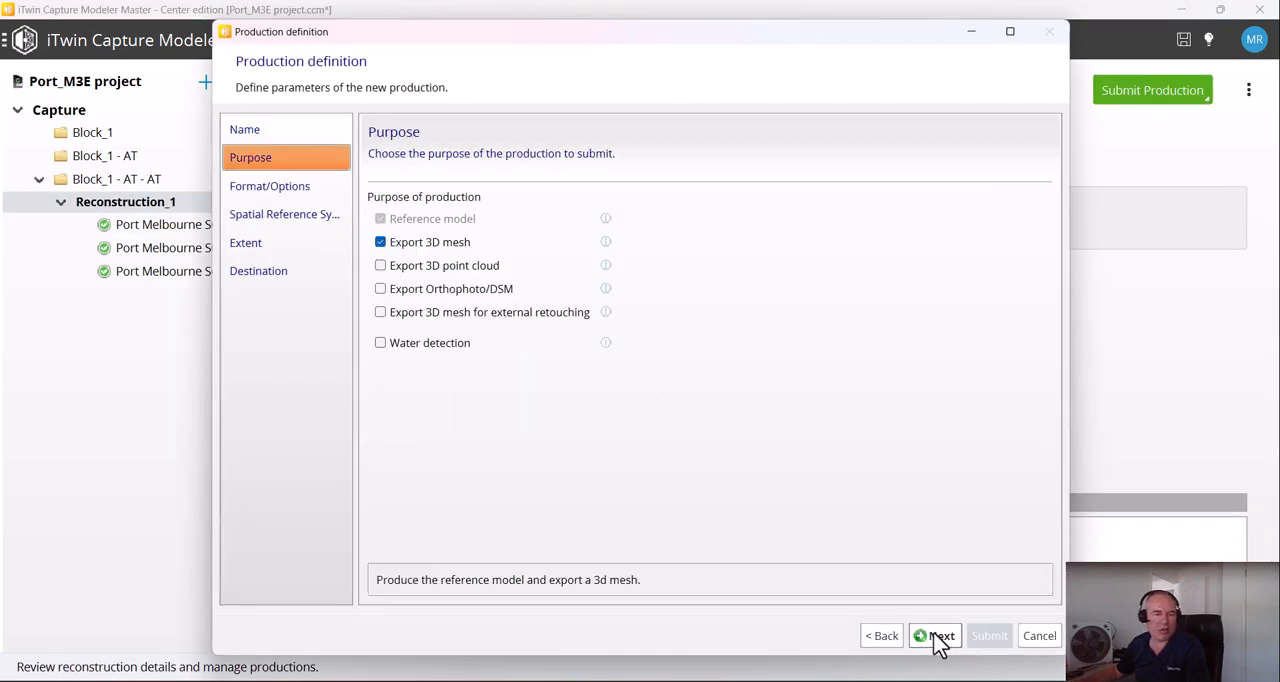
pyautogui.click(936, 636)
pyautogui.click(470, 198)
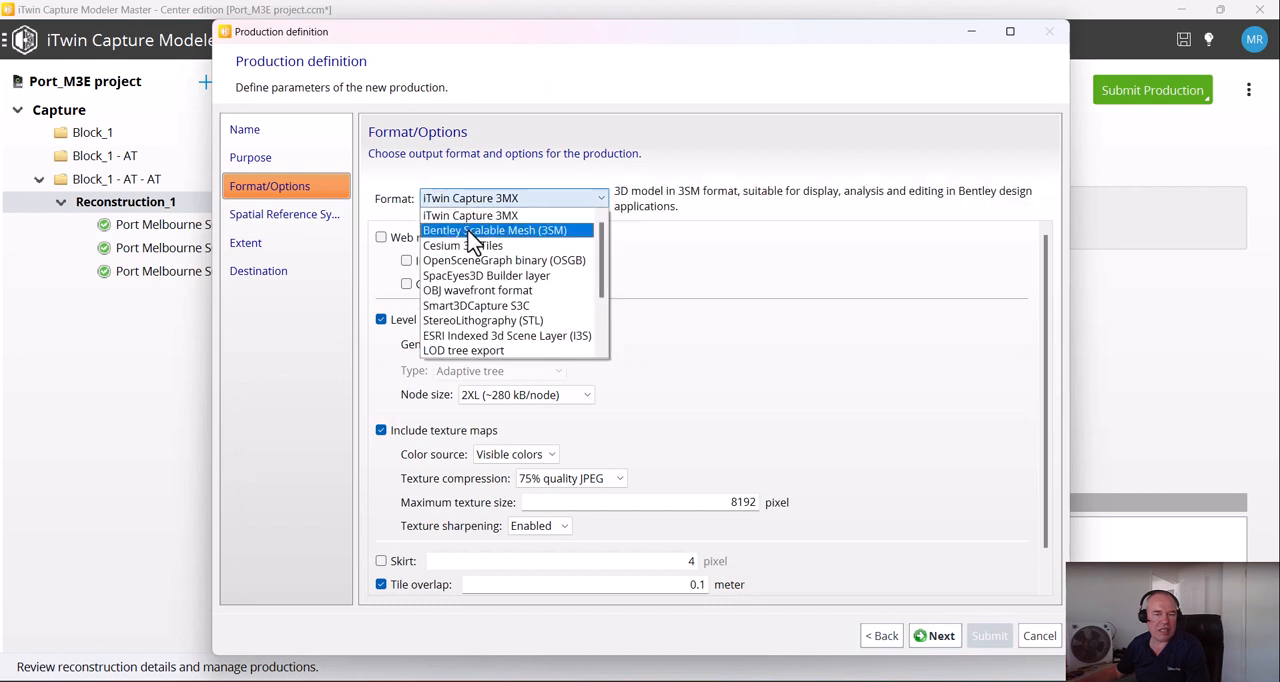
pyautogui.click(470, 226)
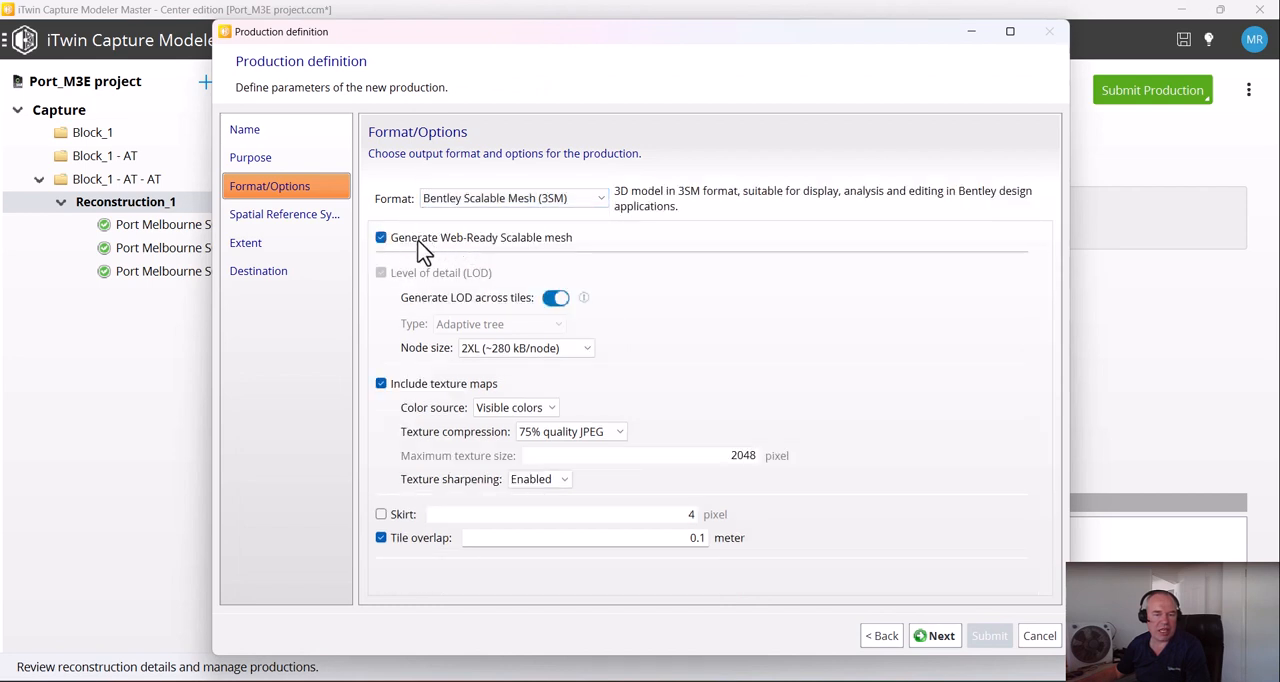
pyautogui.click(422, 242)
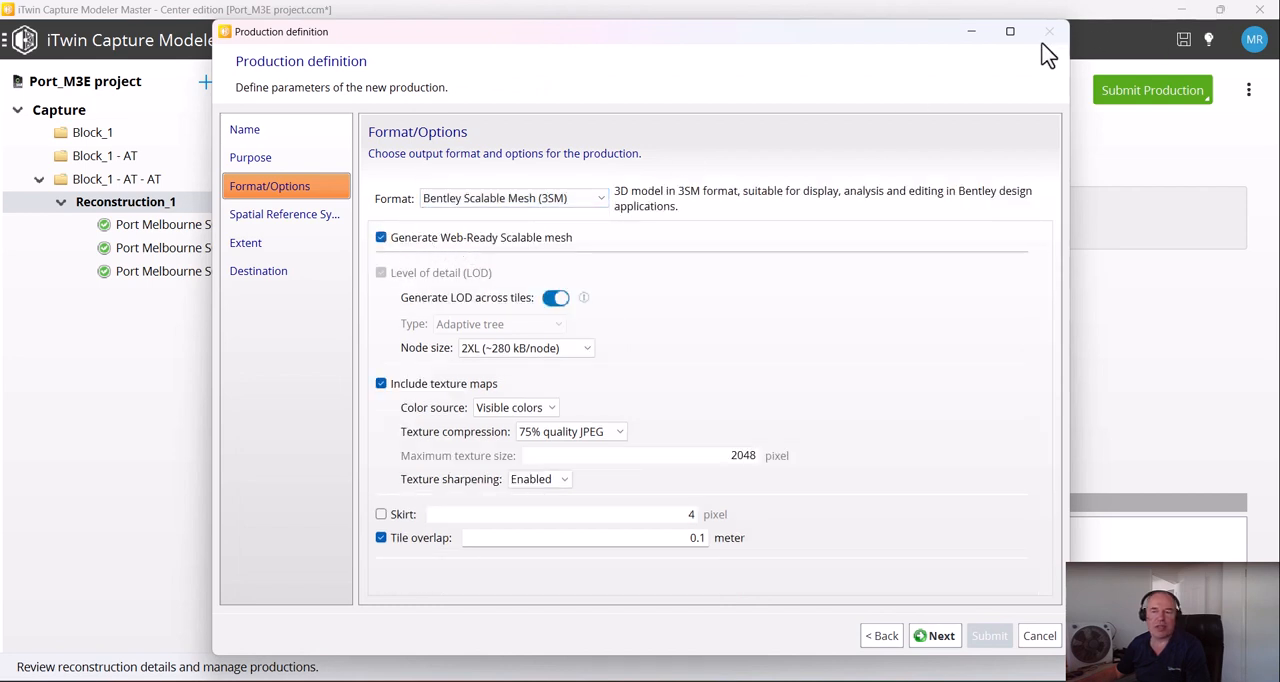
pyautogui.click(1040, 636)
# Open the 3SM production's output folder and preview Port Melbourne SC Building_3SM.3sm in the Desktop Viewer
pyautogui.click(193, 249)
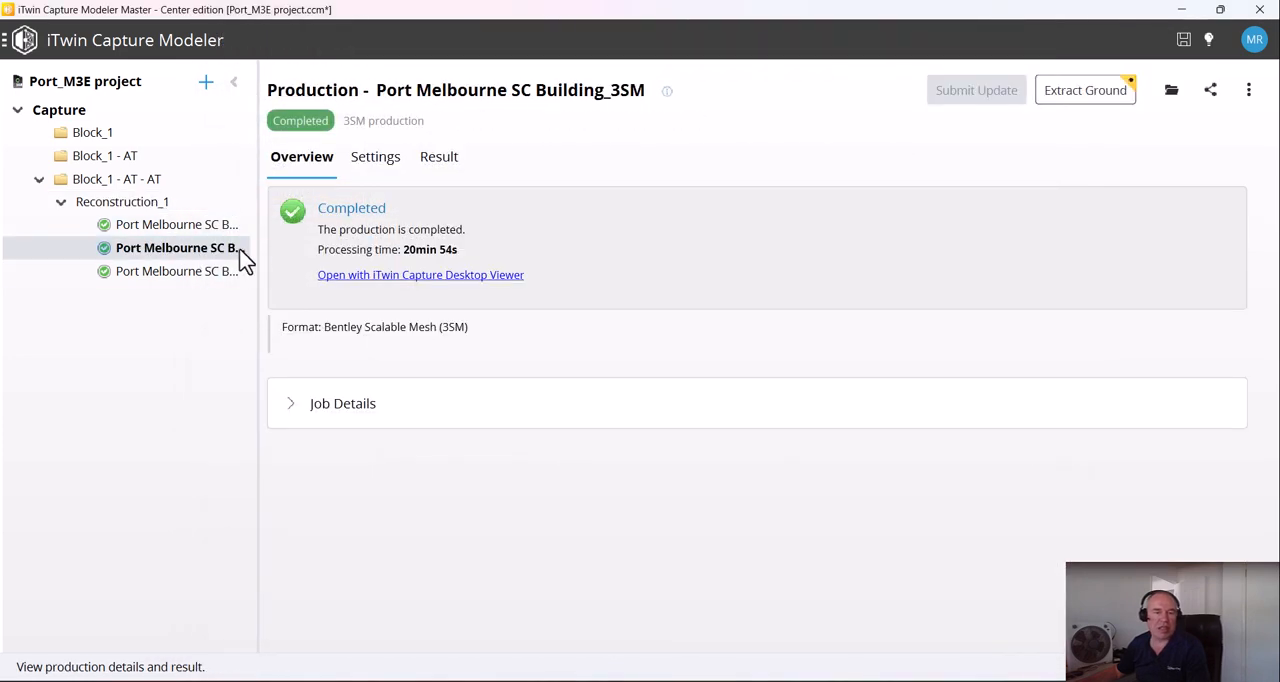
pyautogui.click(1171, 92)
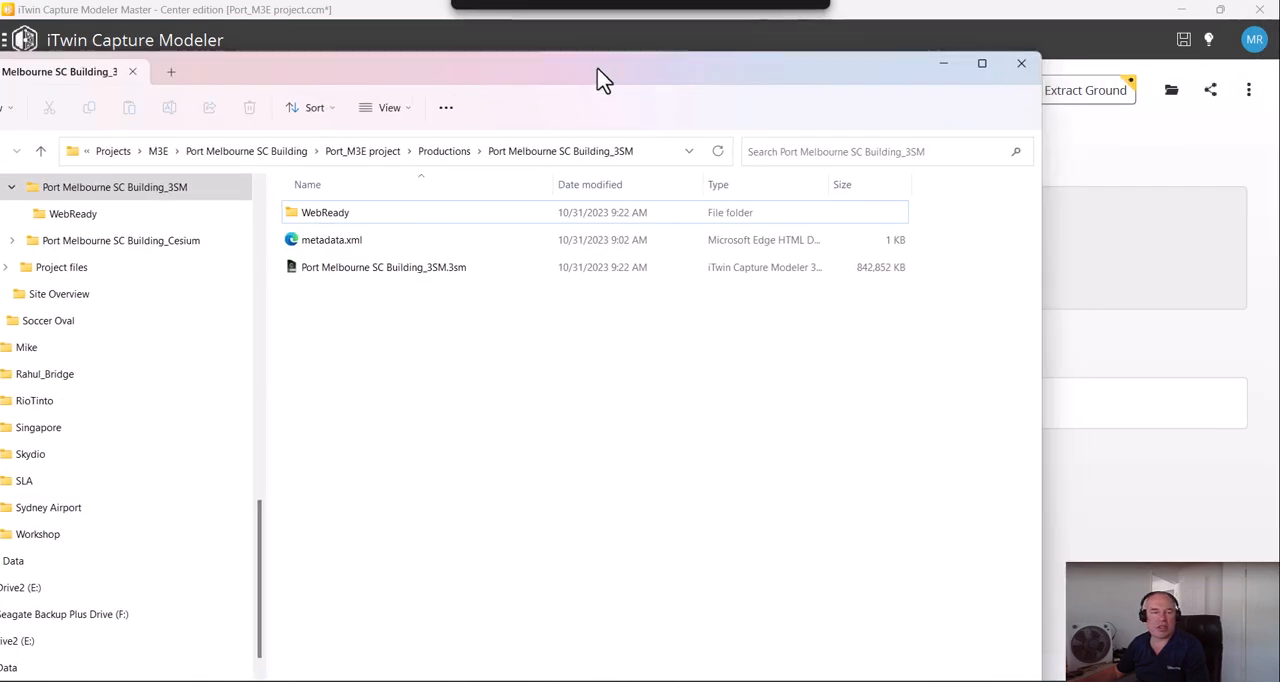
pyautogui.moveTo(600, 77); pyautogui.dragTo(700, 74)
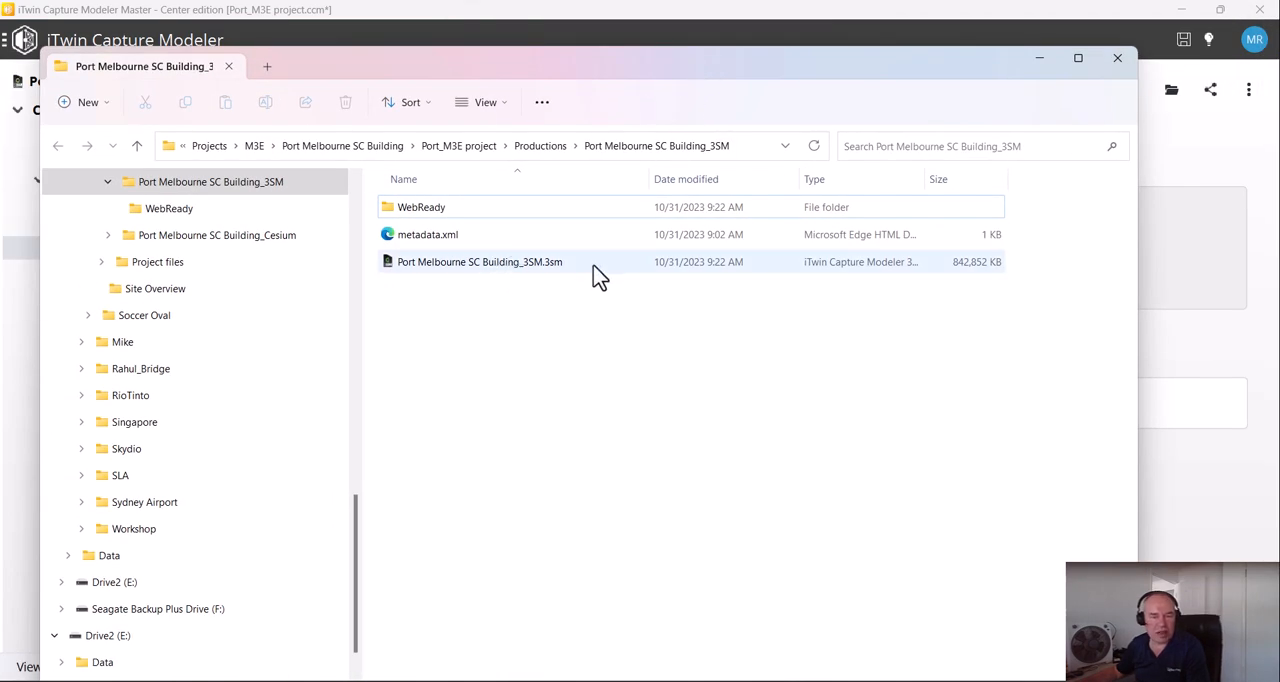
pyautogui.click(492, 265)
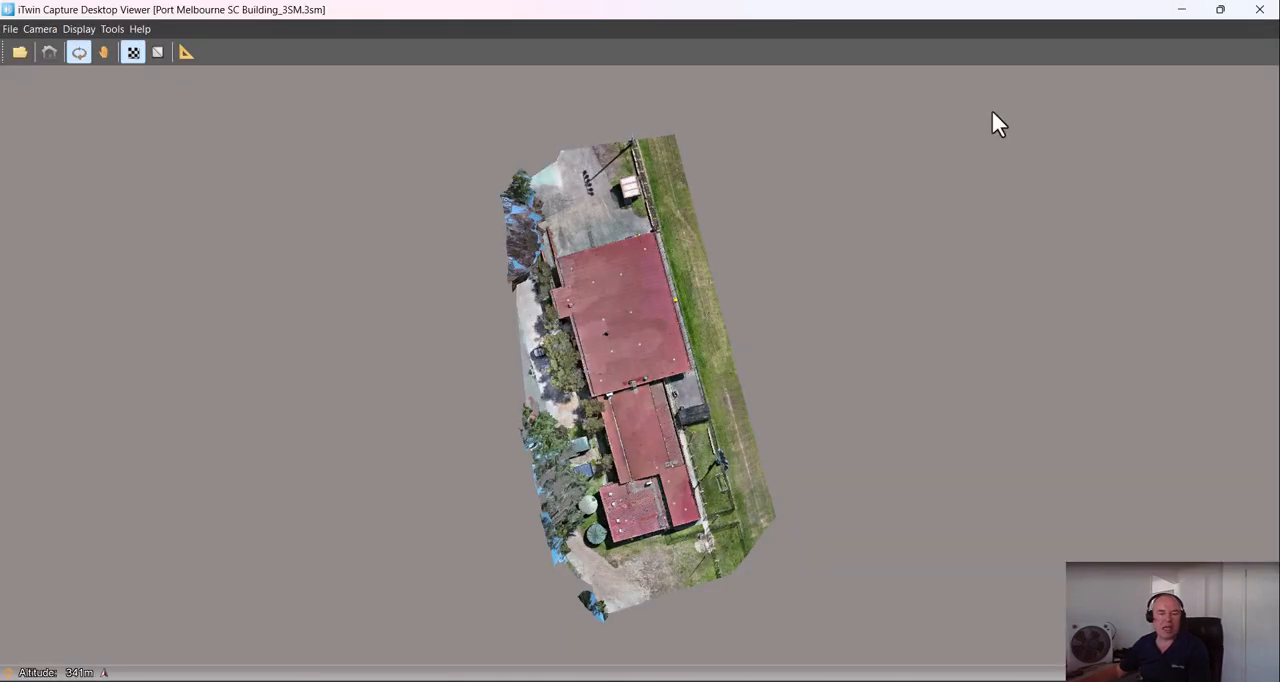
pyautogui.click(1259, 10)
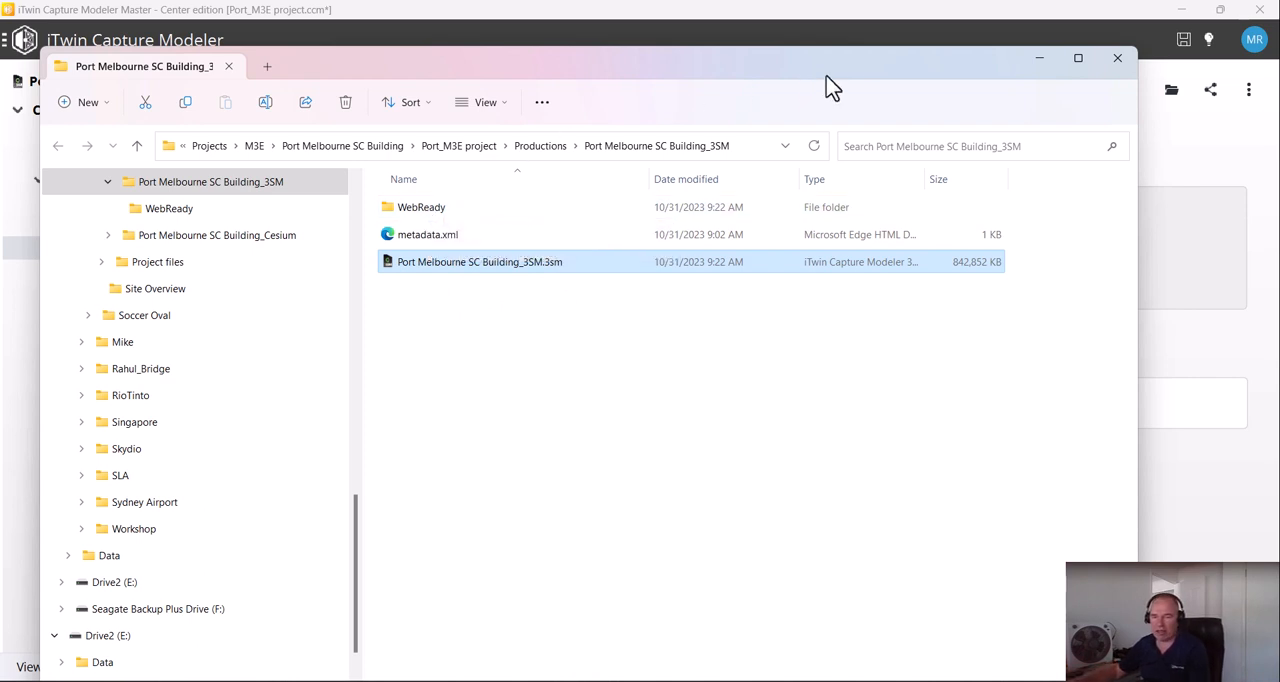
pyautogui.click(1116, 66)
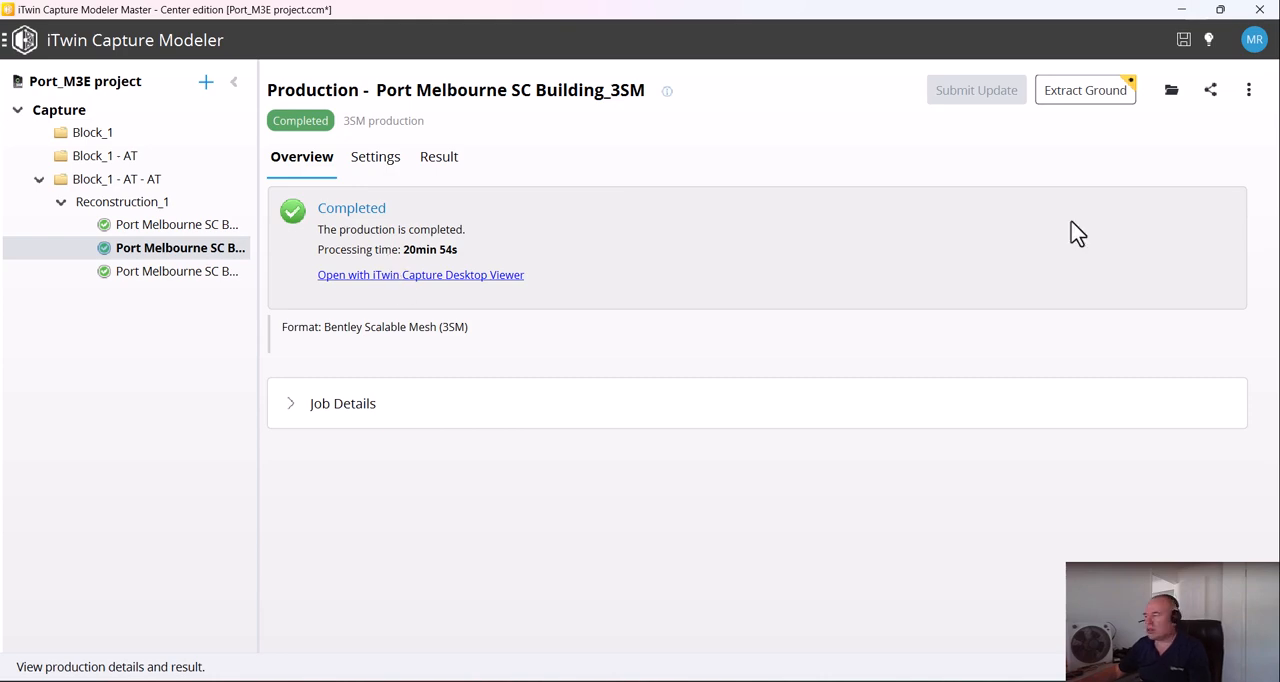
# Switch to the browser and review the AIA_D1 Store project on the ProjectWise page
pyautogui.moveTo(1279, 170); pyautogui.dragTo(677, 62)
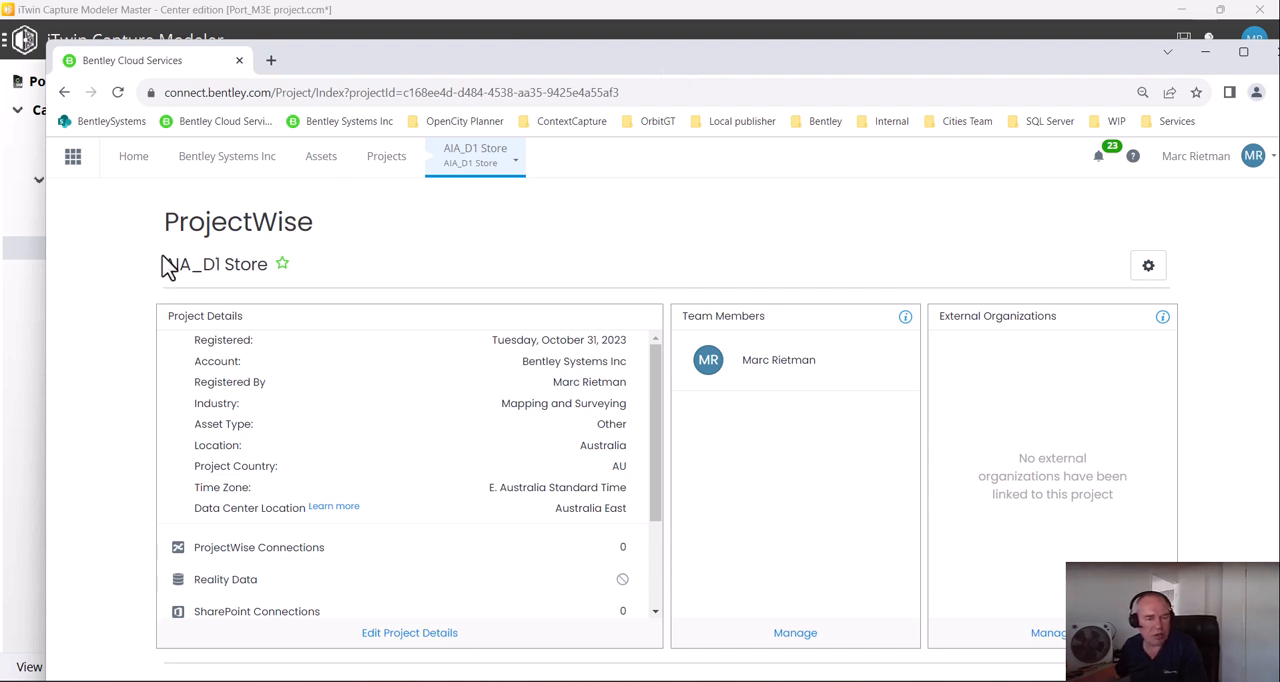
pyautogui.moveTo(168, 268); pyautogui.dragTo(262, 272)
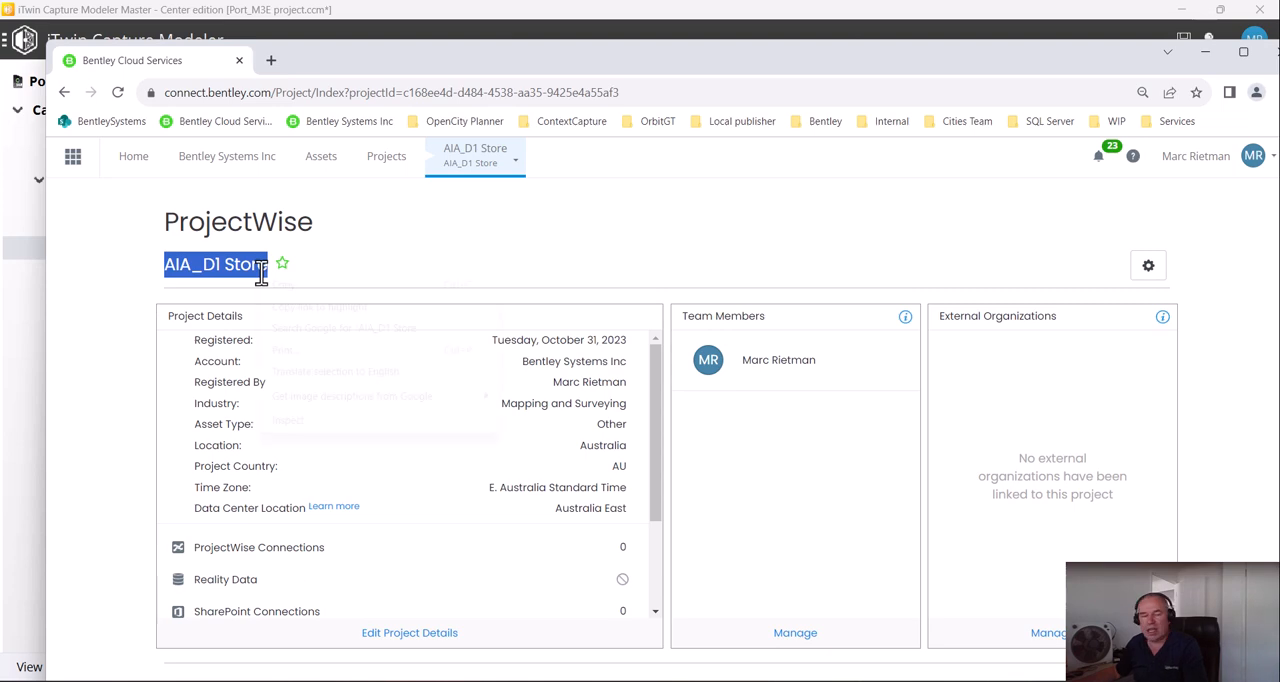
pyautogui.click(300, 288)
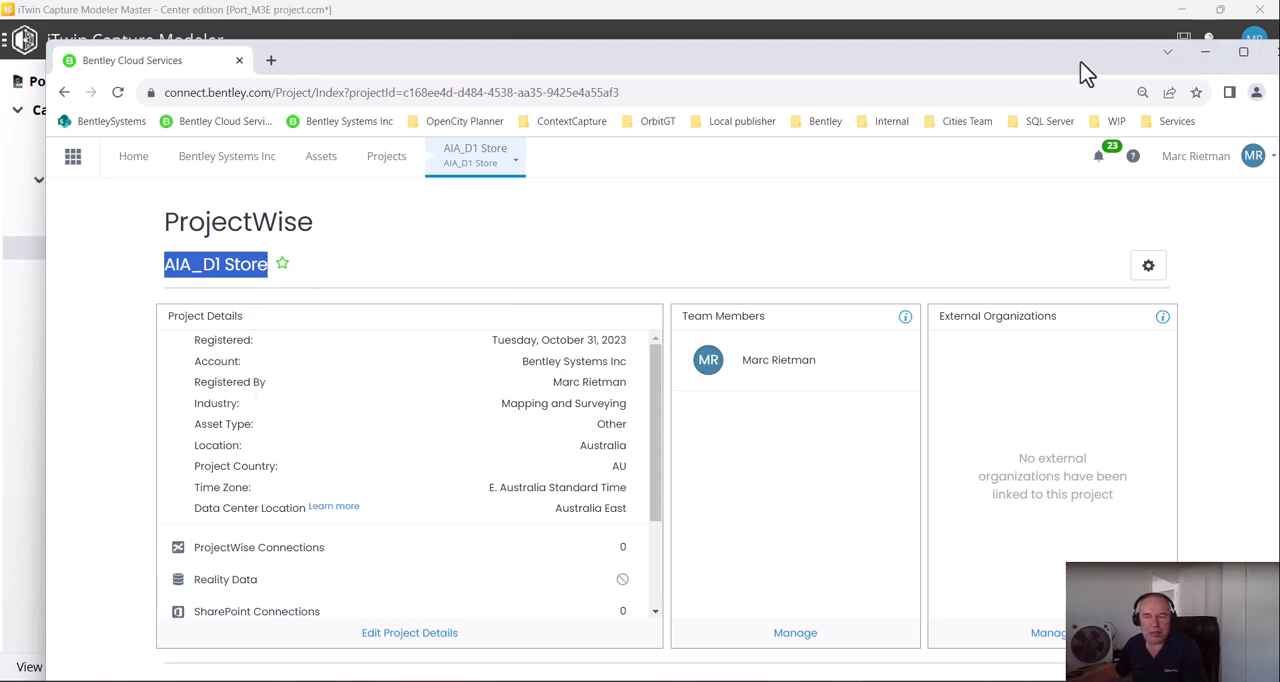
pyautogui.click(1205, 51)
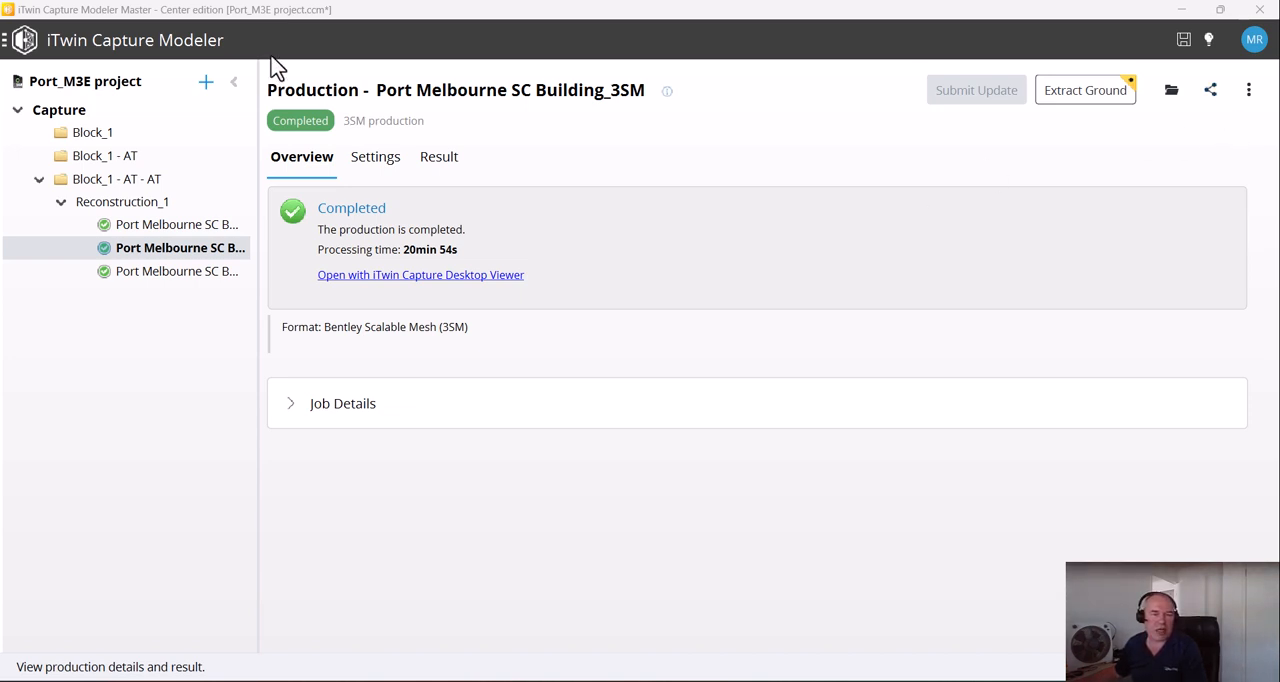
# Associate the 3SM production with the AIA_D1 Store iTwin for sharing on the Reality Management portal
pyautogui.click(1211, 91)
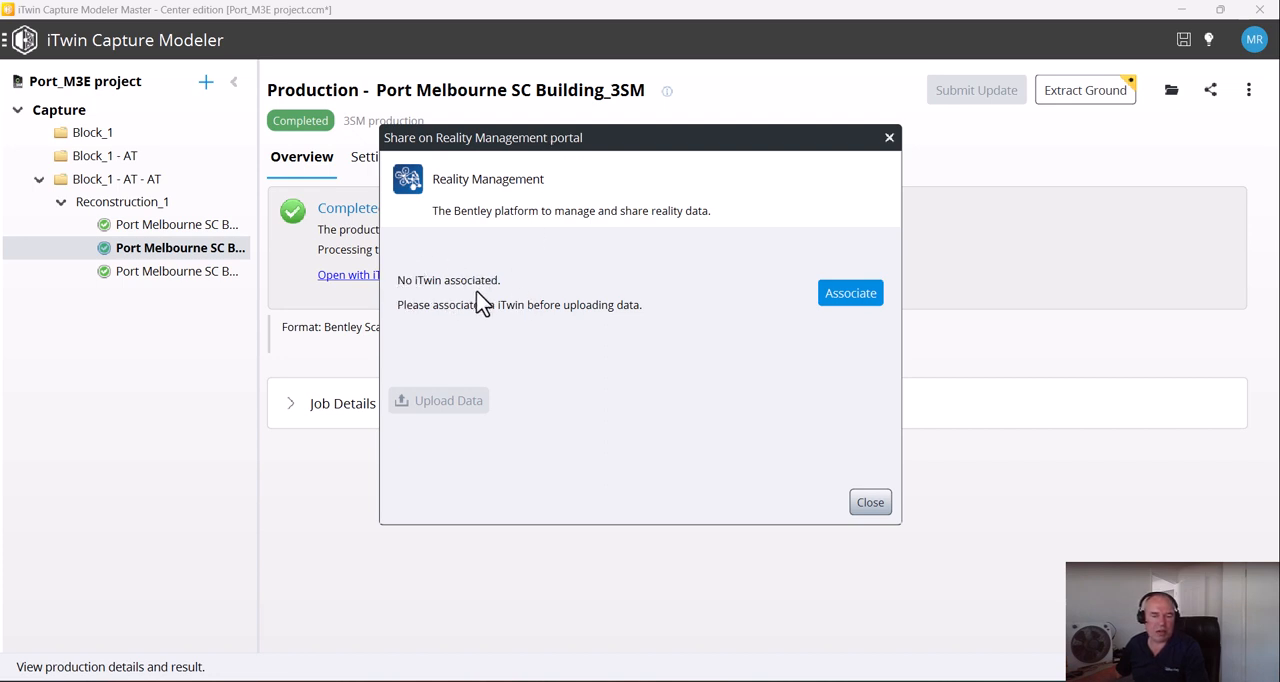
pyautogui.click(850, 300)
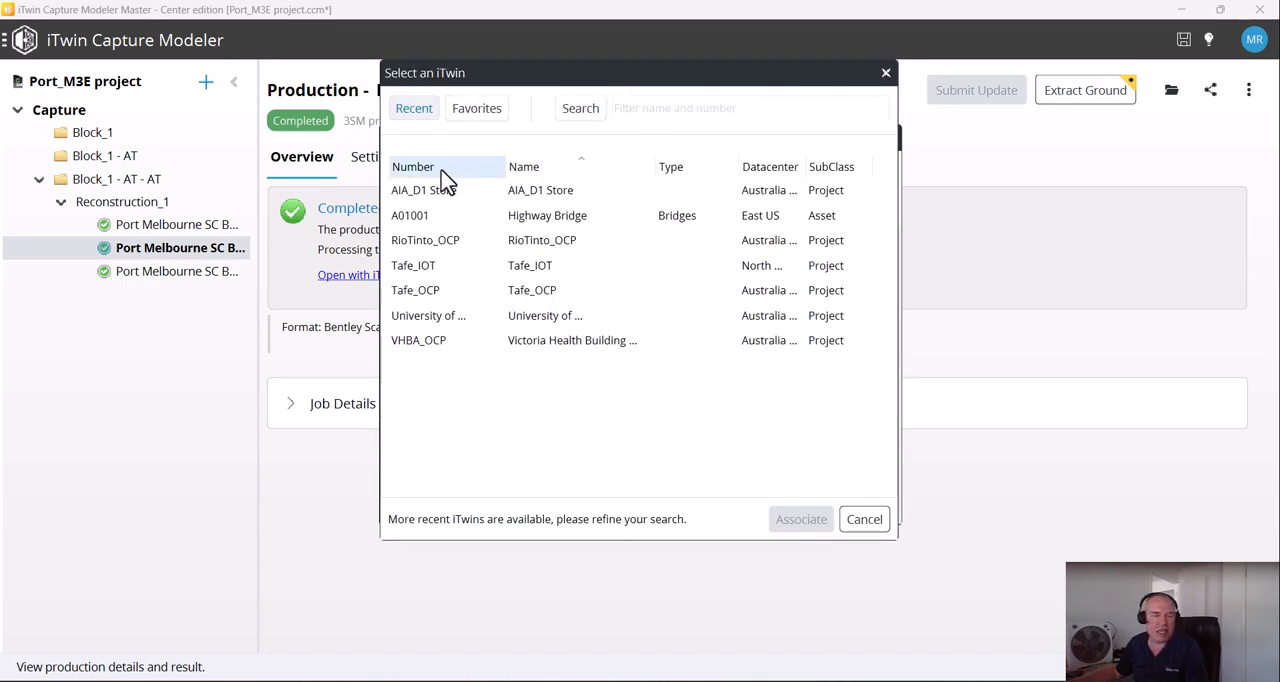
pyautogui.click(440, 196)
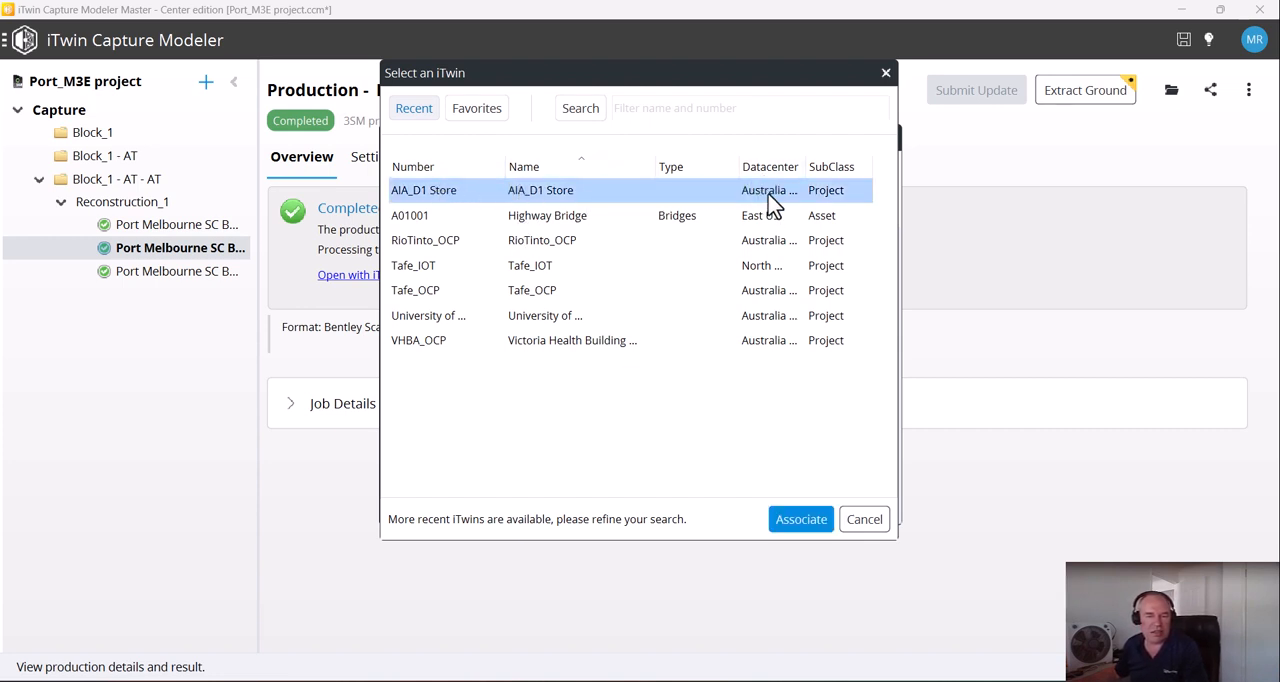
pyautogui.click(805, 521)
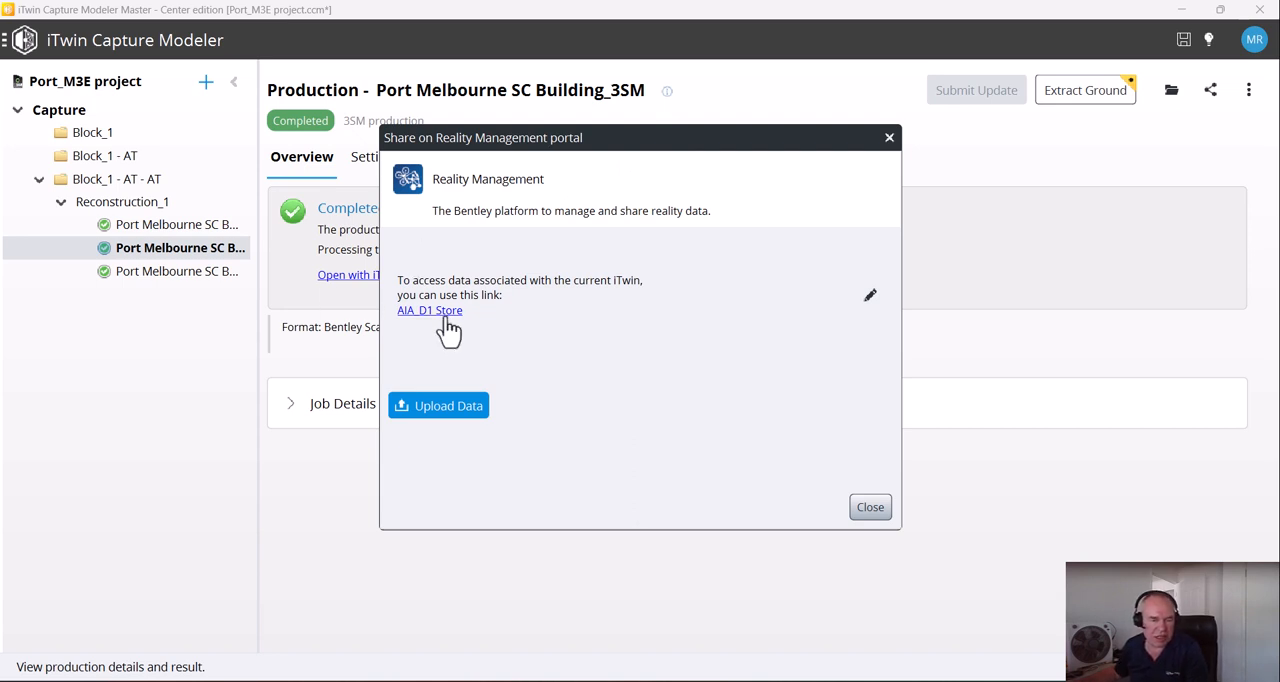
# Upload the 3SM and WebReady ScalableMesh data to Reality Management under the name Port Melbourne SC Building_3SM
pyautogui.click(448, 410)
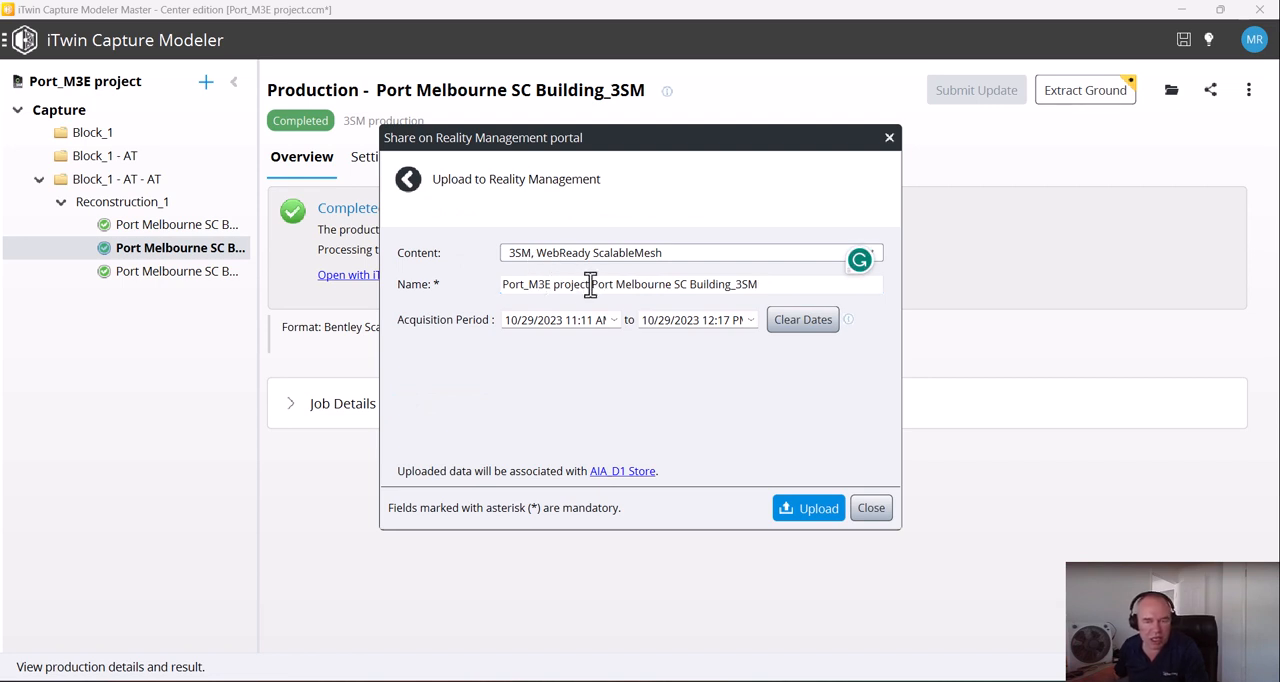
pyautogui.moveTo(591, 284); pyautogui.dragTo(428, 289)
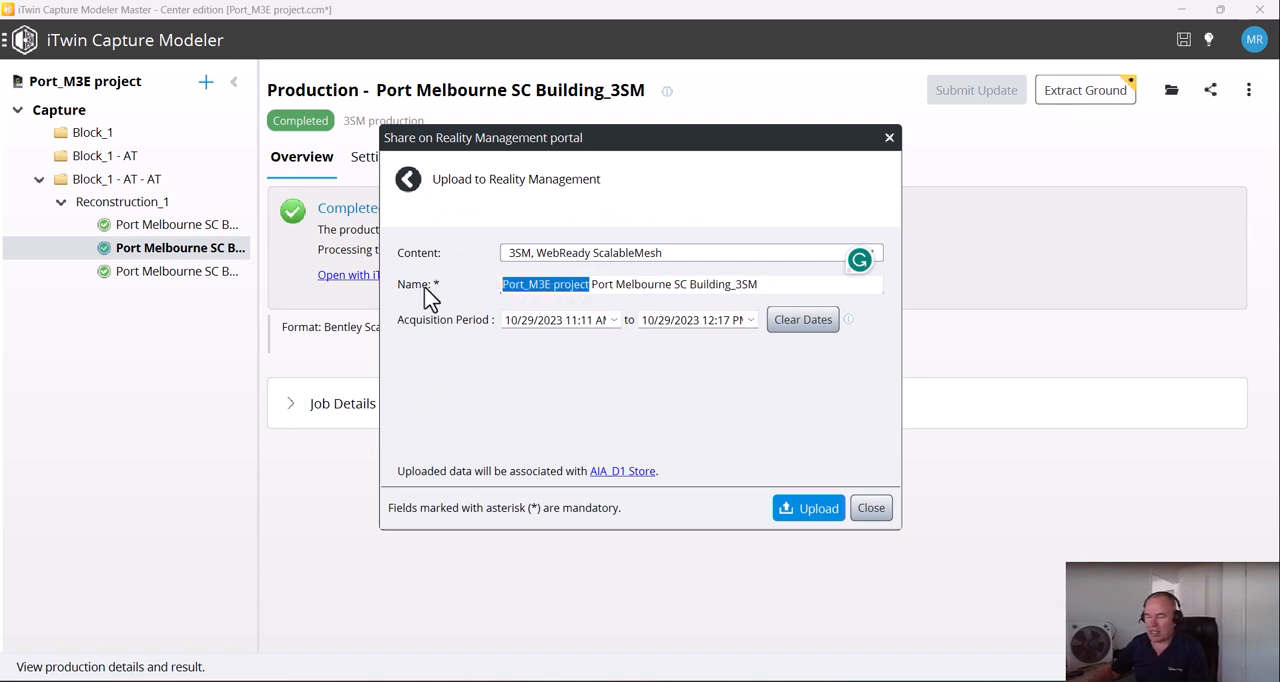
pyautogui.press('BackSpace')
pyautogui.press('Delete')
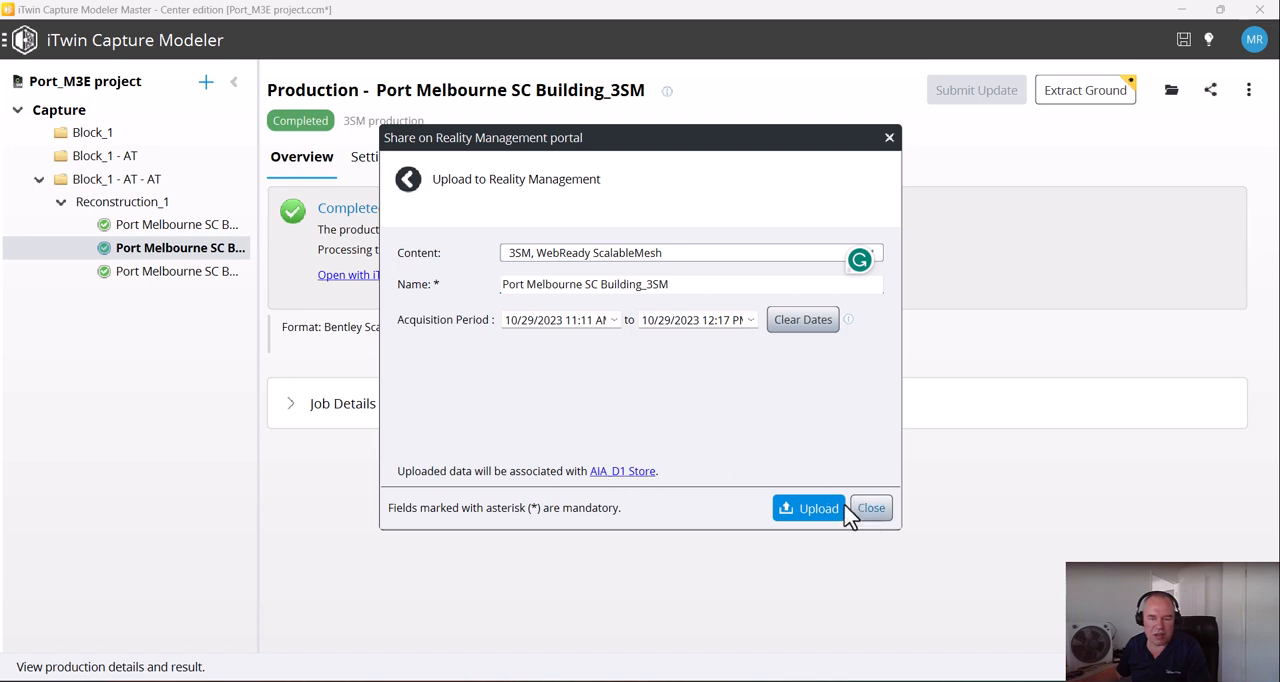
pyautogui.click(808, 510)
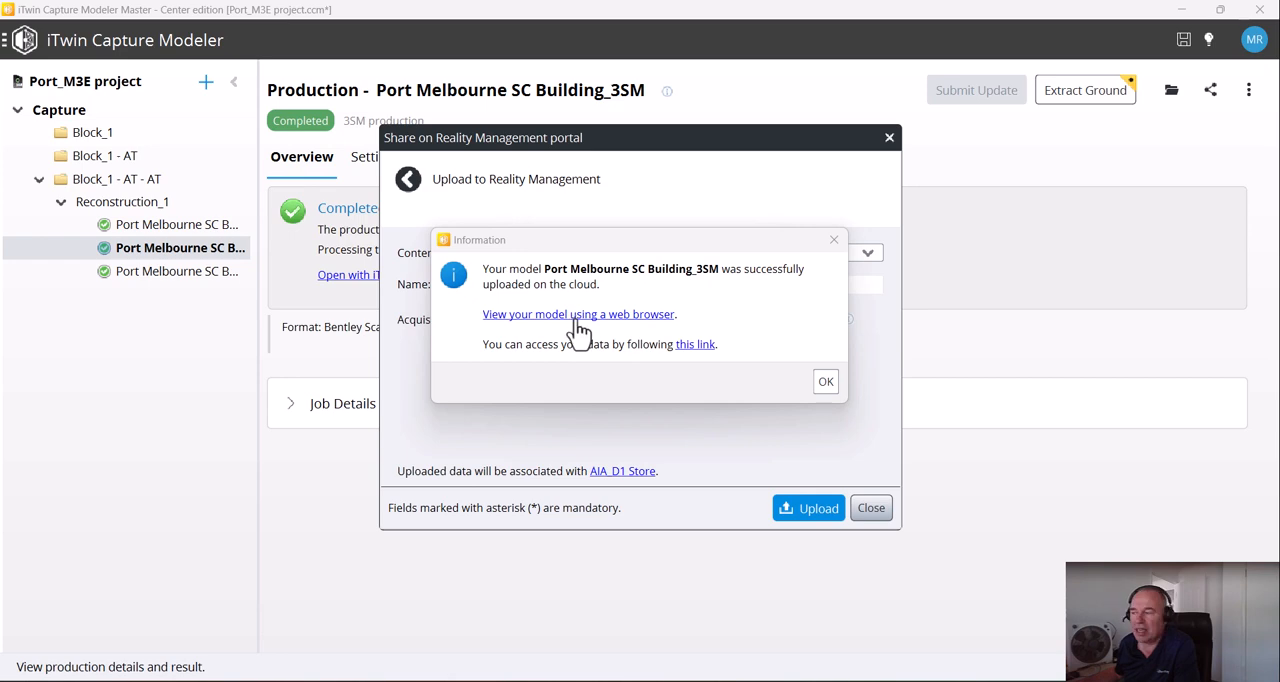
# Switch to the browser and open AIA_D1 Store's uploaded Web Ready 3D Scalable Mesh in Reality Data View
pyautogui.moveTo(0, 80); pyautogui.dragTo(508, 2)
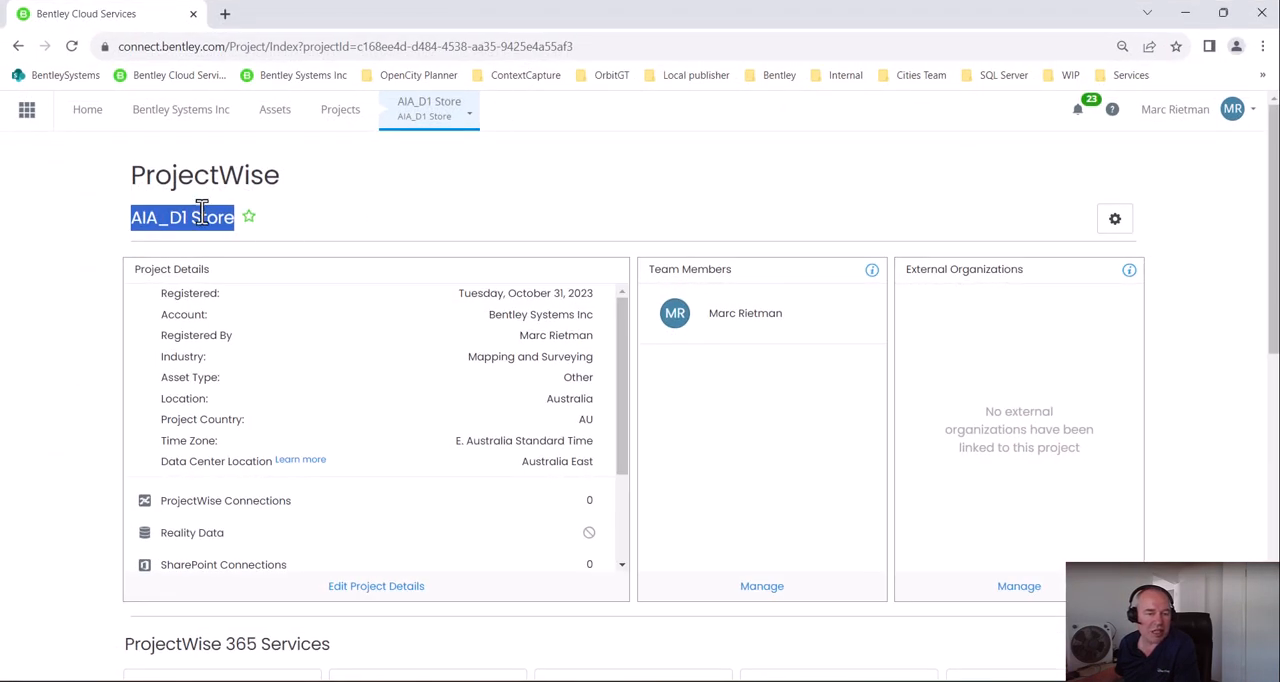
pyautogui.scroll(-5, 500, 409)
pyautogui.scroll(-6, 138, 465)
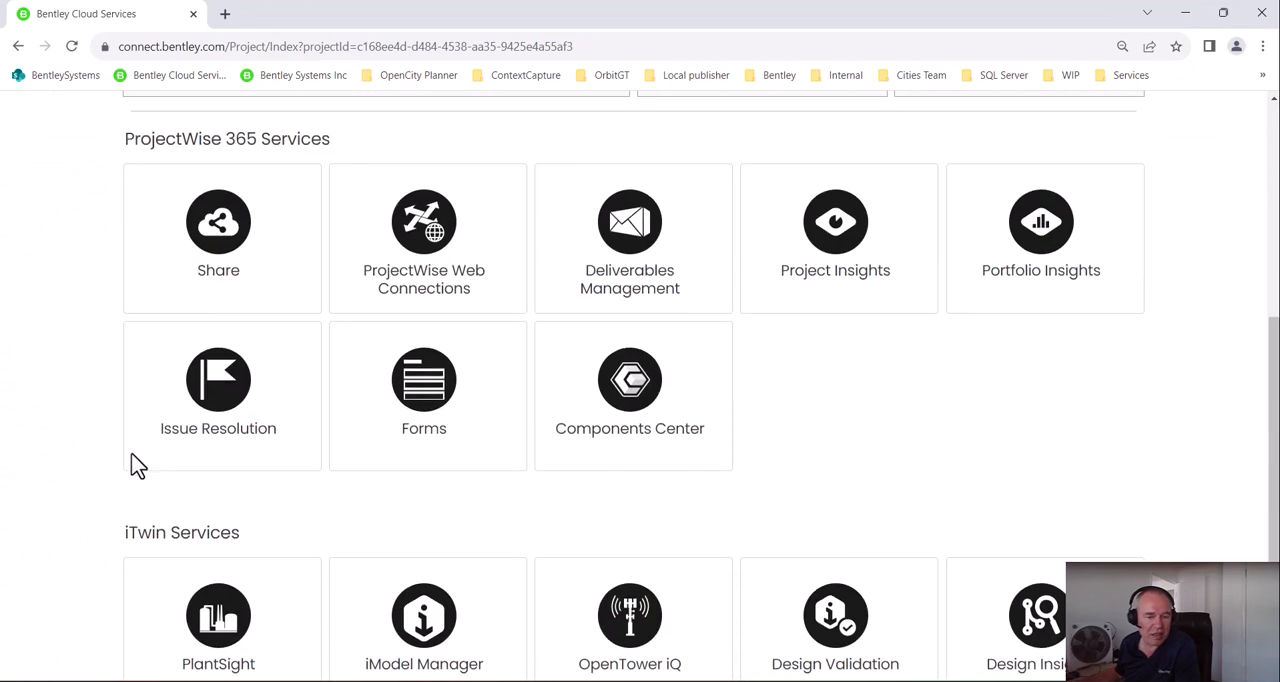
pyautogui.click(212, 567)
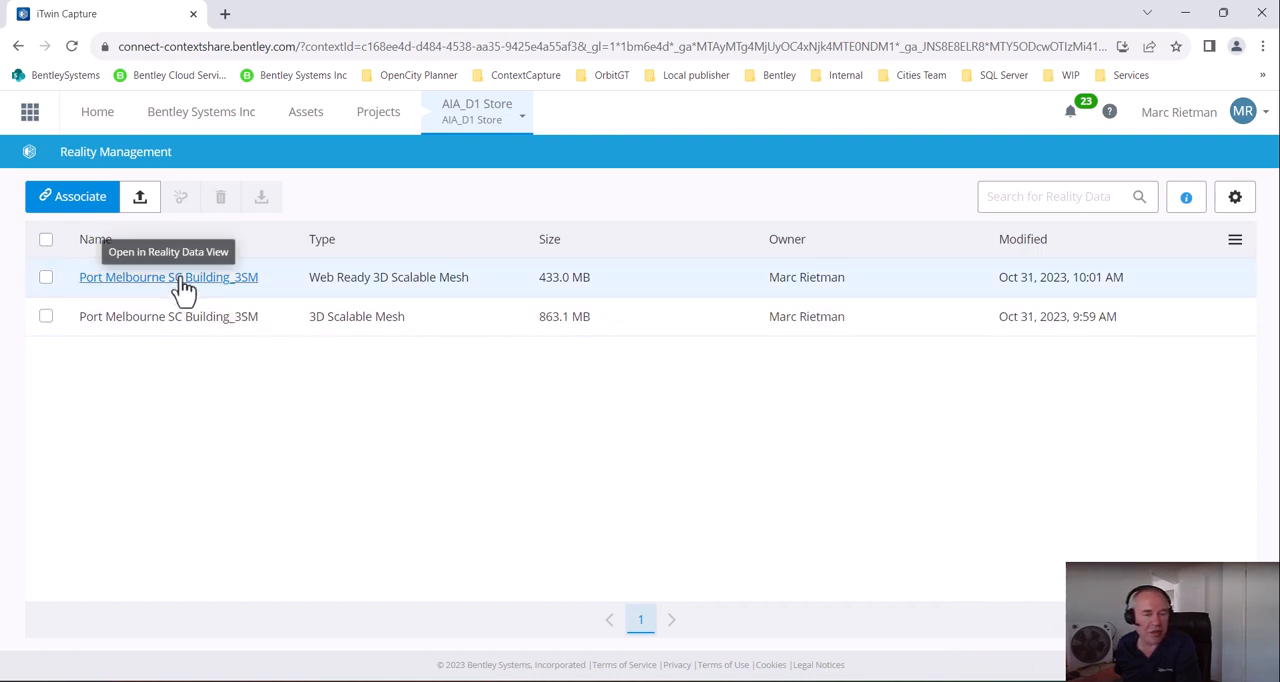
pyautogui.click(189, 288)
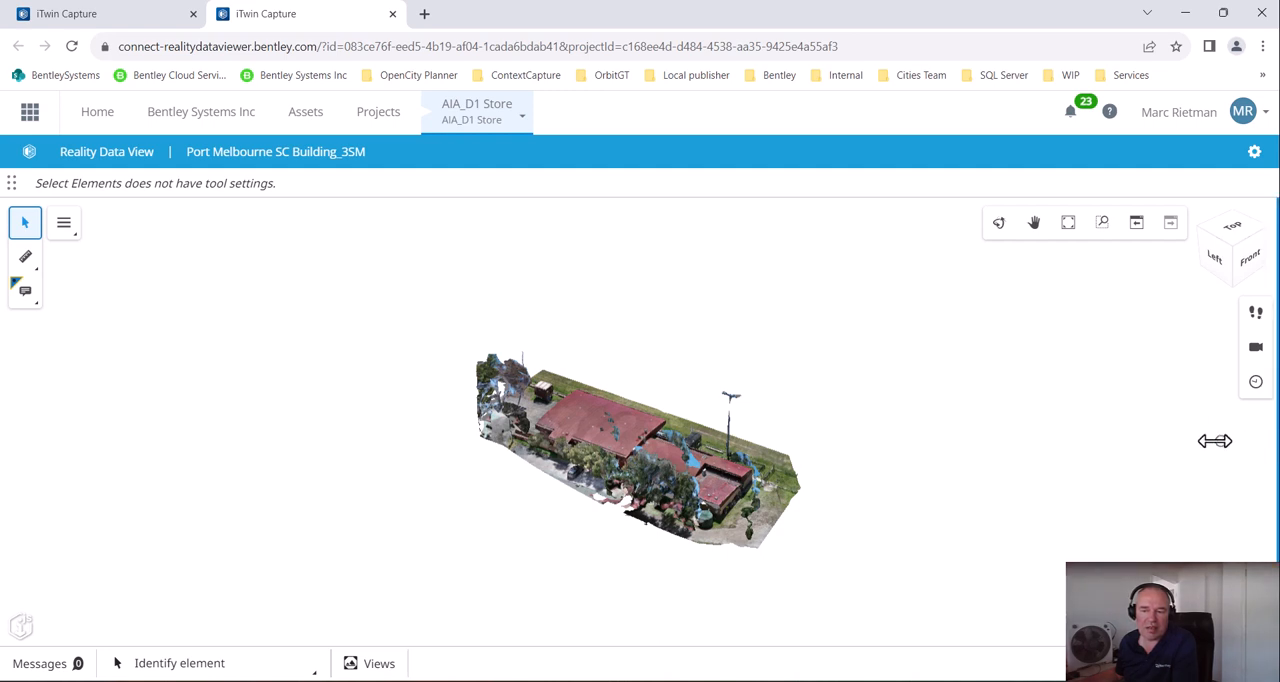
# Show the background map layers around the Port Melbourne SC Building_3SM mesh to check its placement, and hide them again
pyautogui.click(1215, 441)
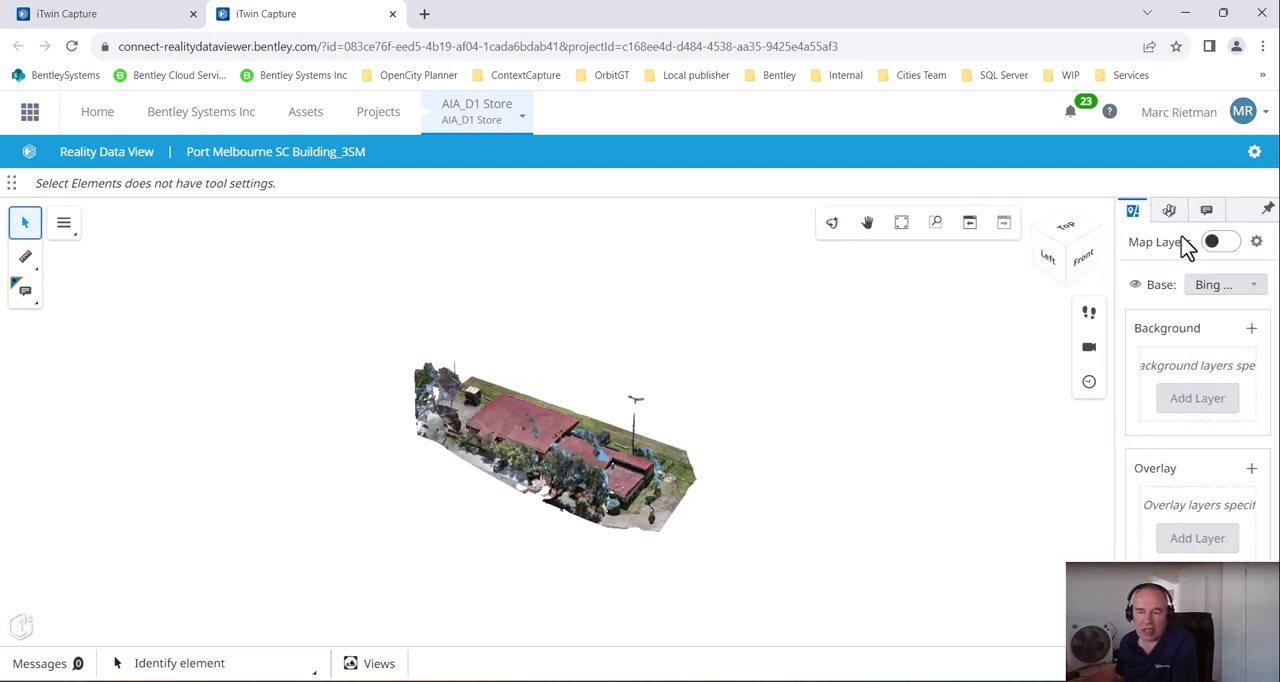
pyautogui.click(1169, 211)
pyautogui.click(1130, 212)
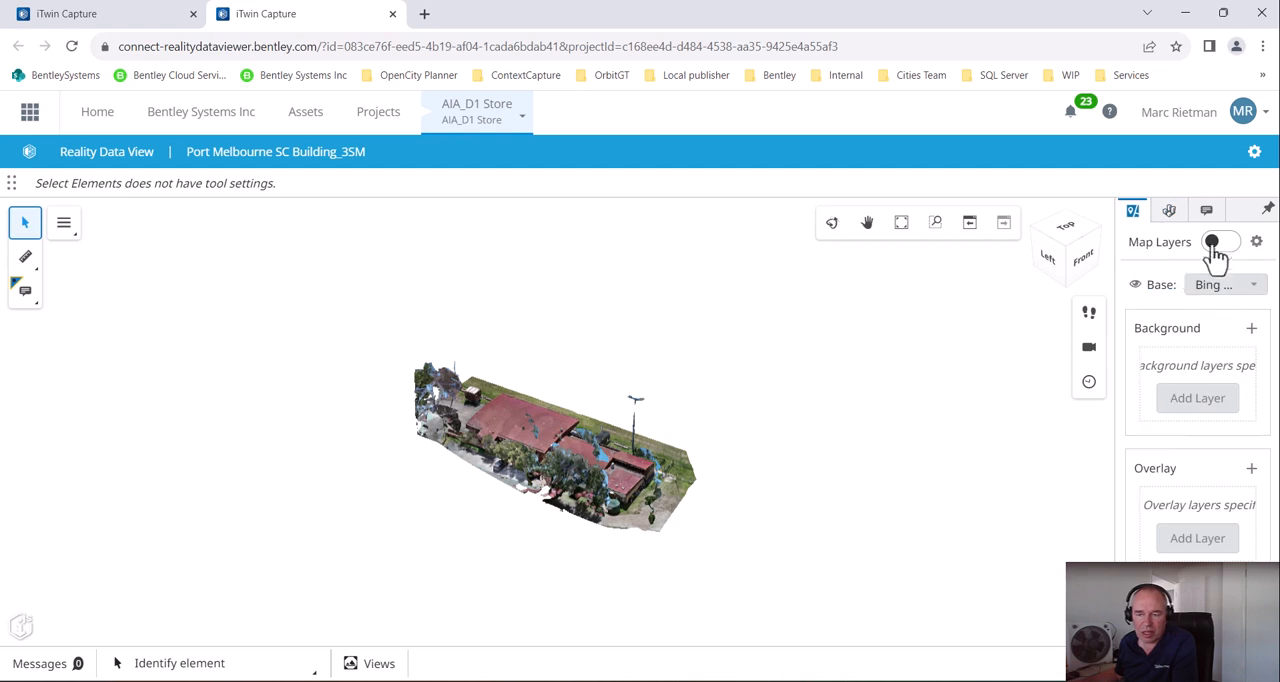
pyautogui.click(1215, 246)
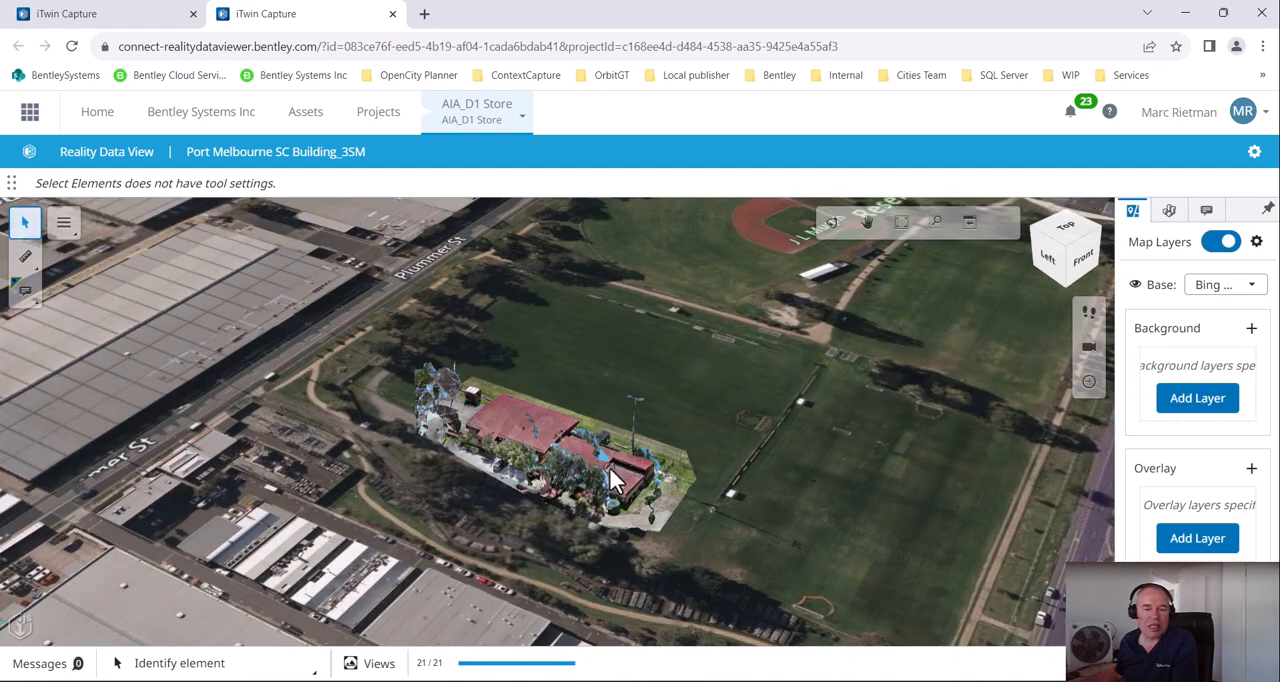
pyautogui.click(1225, 244)
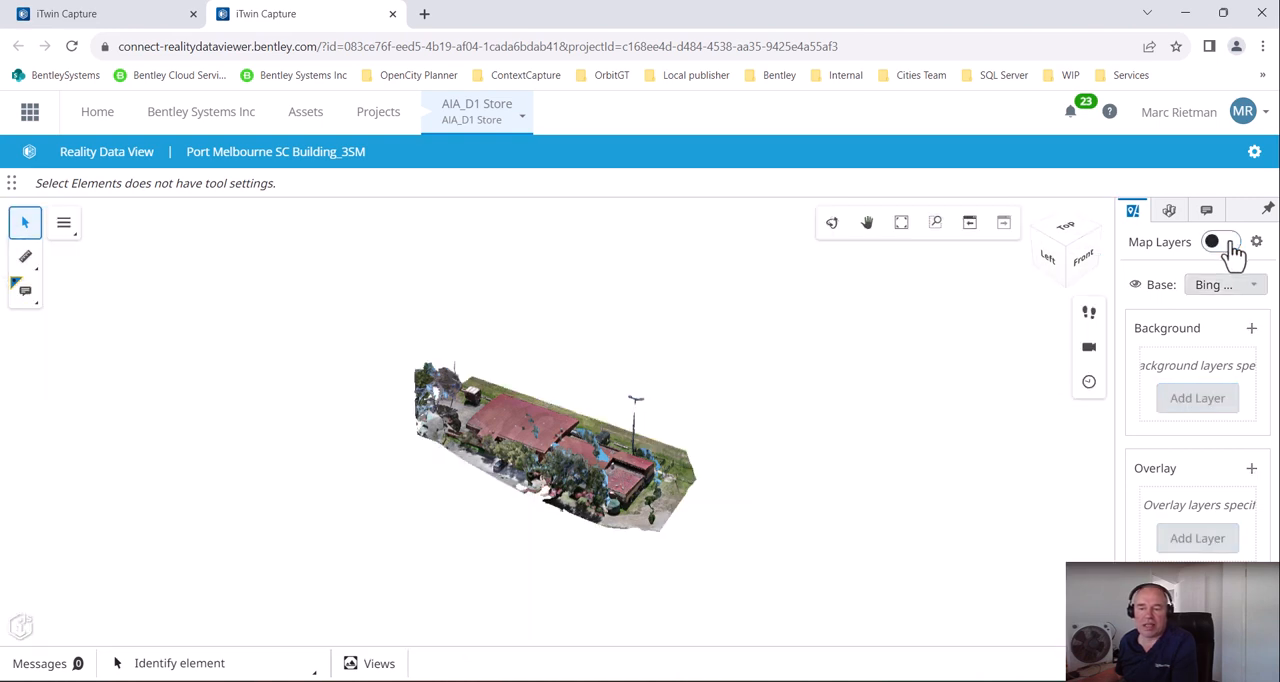
# Rotate and zoom around the Port Melbourne SC Building_3SM mesh to examine the building and its field-side facade
pyautogui.click(832, 224)
pyautogui.click(597, 449)
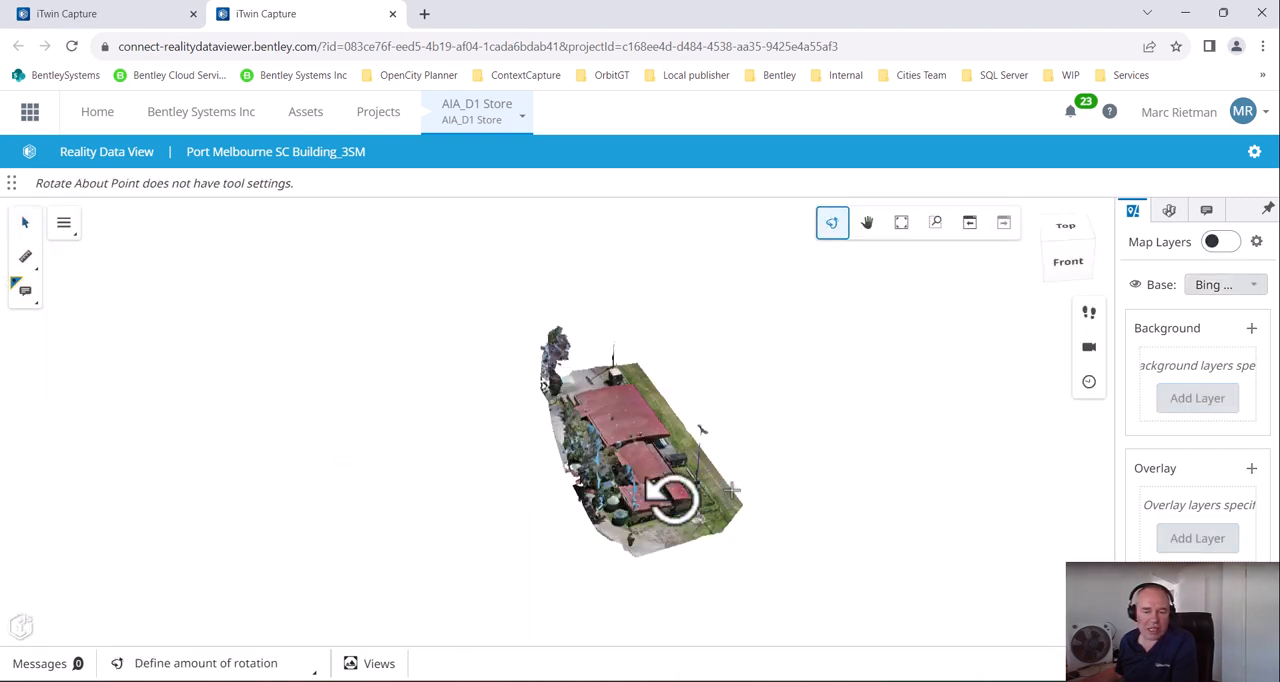
pyautogui.click(480, 466)
pyautogui.scroll(6, 737, 425)
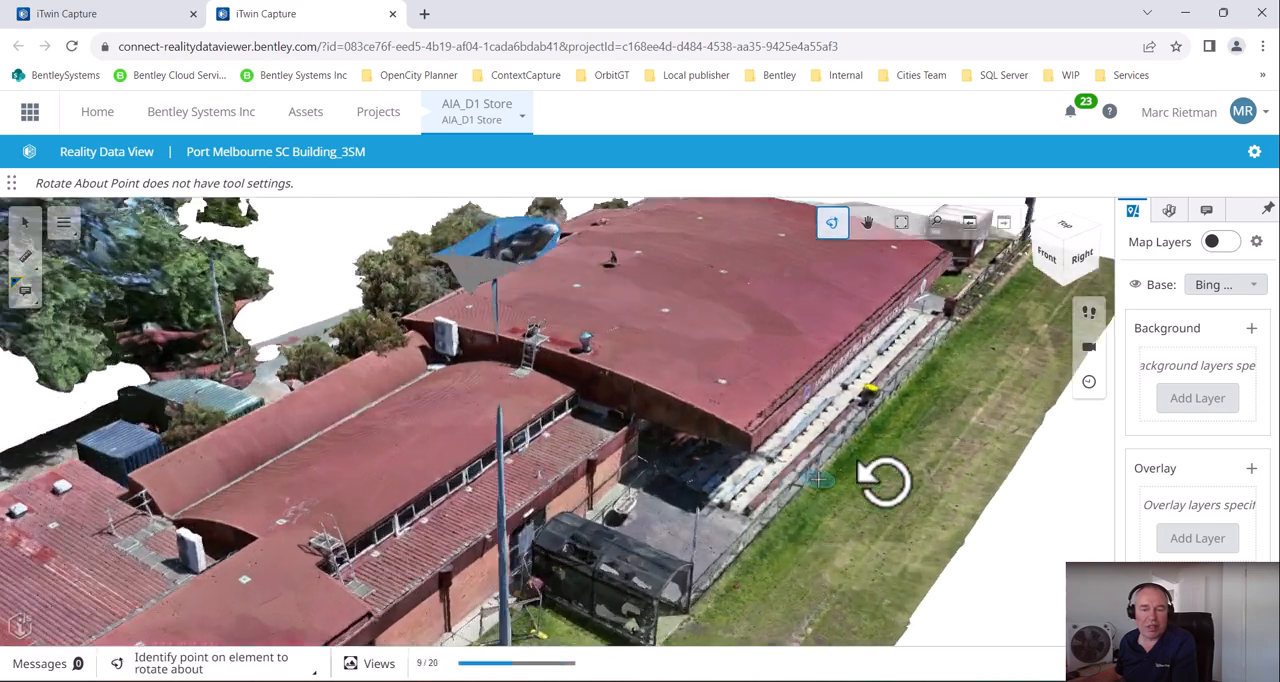
pyautogui.moveTo(884, 483); pyautogui.dragTo(551, 484)
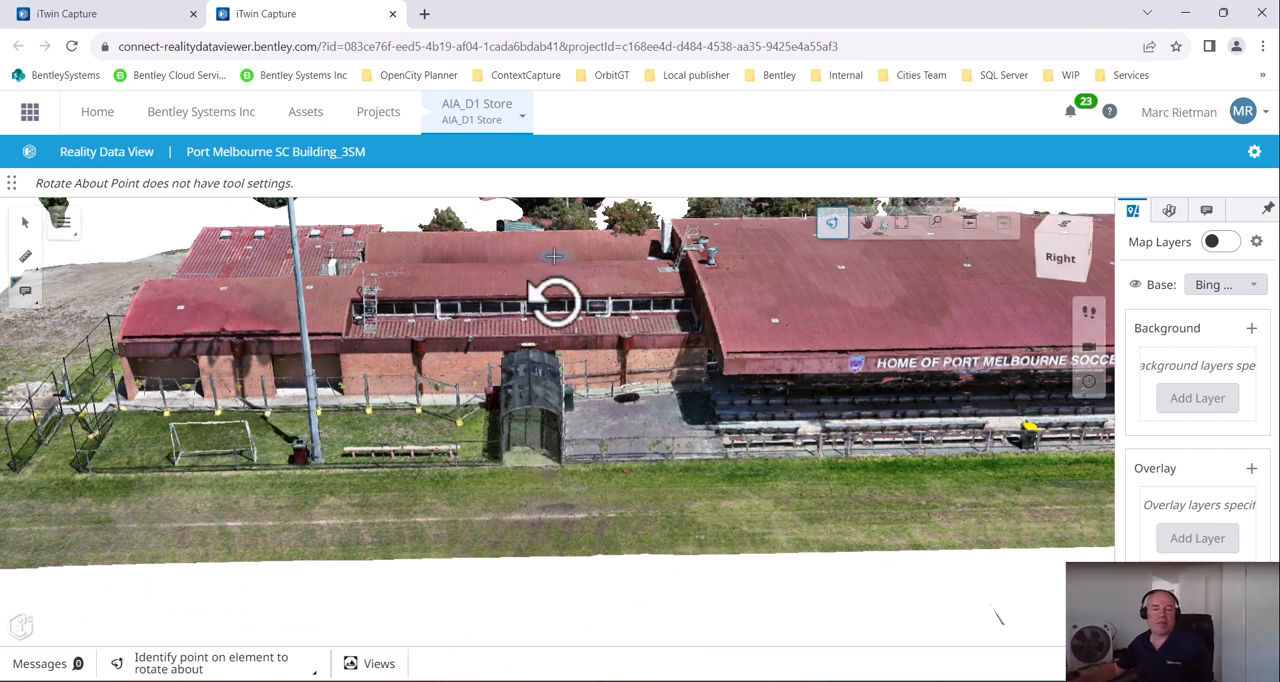
# Close the browser and return to iTwin Capture Modeler, dismissing the upload confirmation and the Reality Management sharing dialog
pyautogui.click(1262, 14)
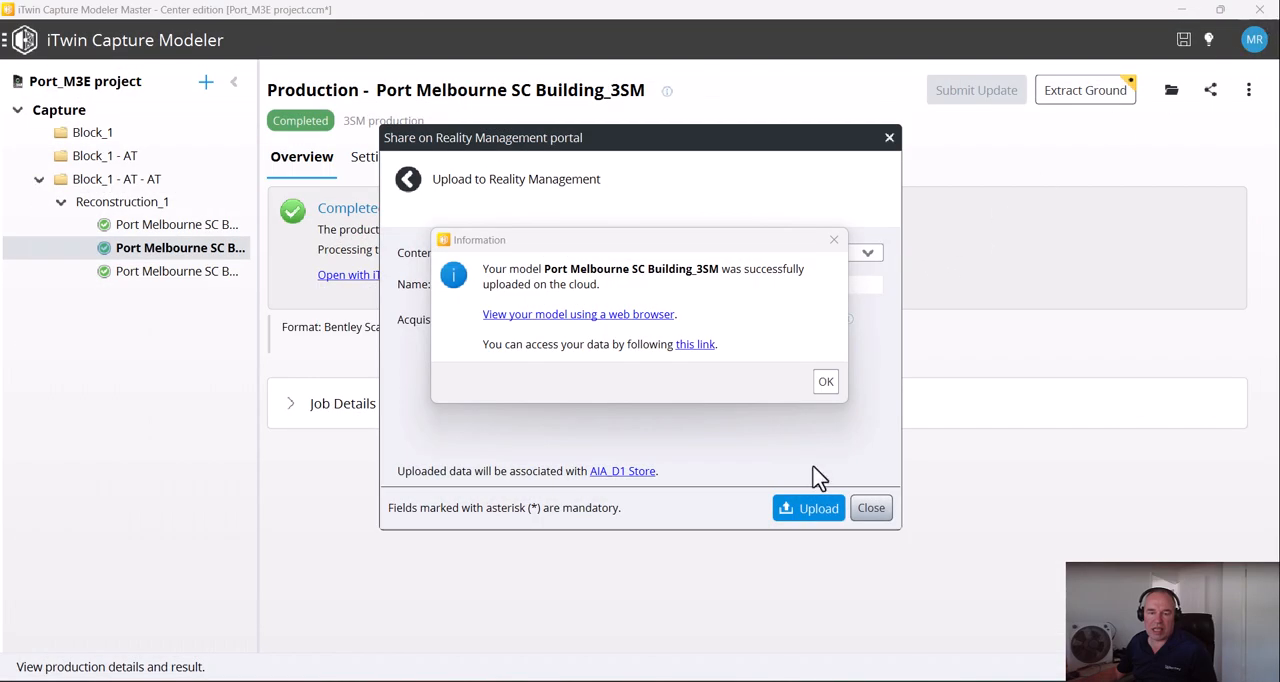
pyautogui.click(826, 382)
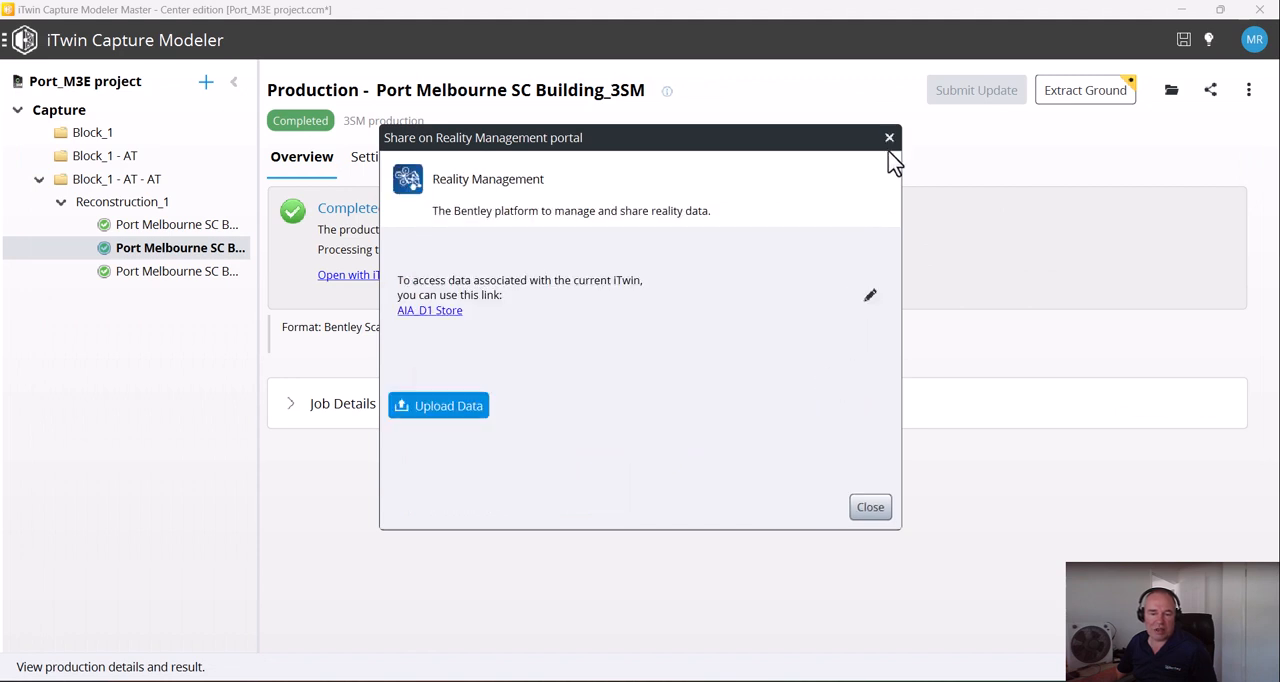
pyautogui.click(866, 512)
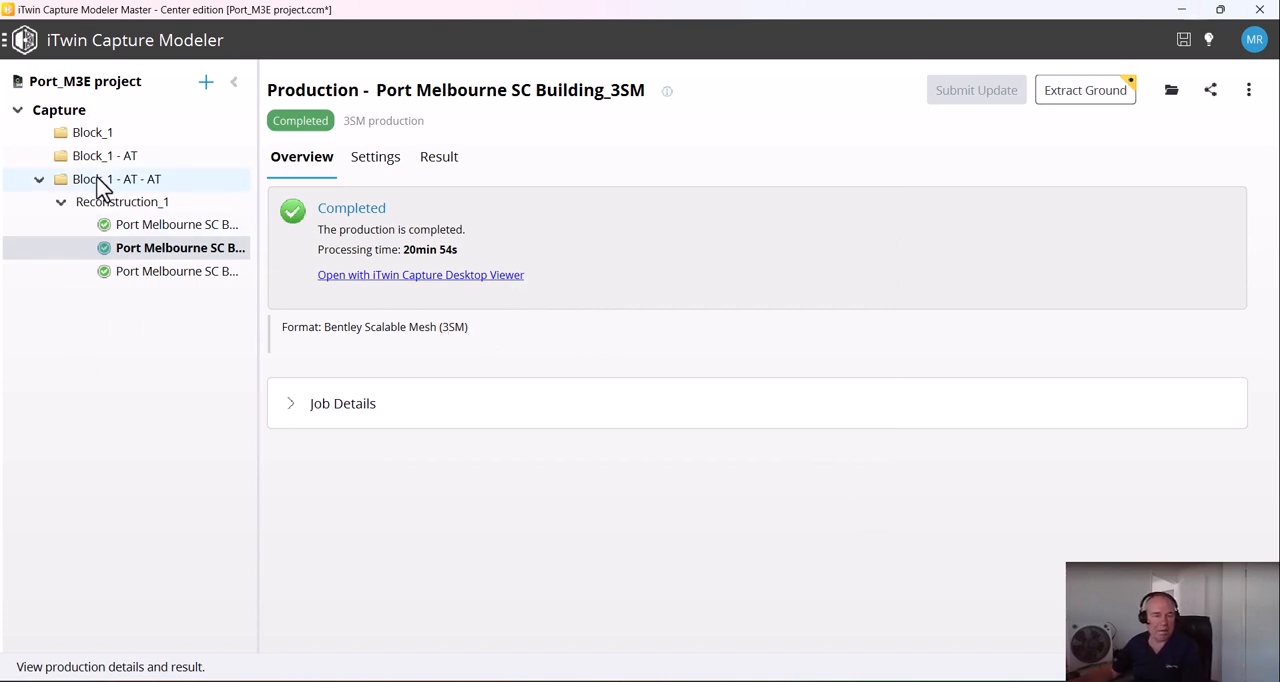
# Open the Export Mapping Resource settings for the Block_1 - AT - AT block
pyautogui.moveTo(105, 188)
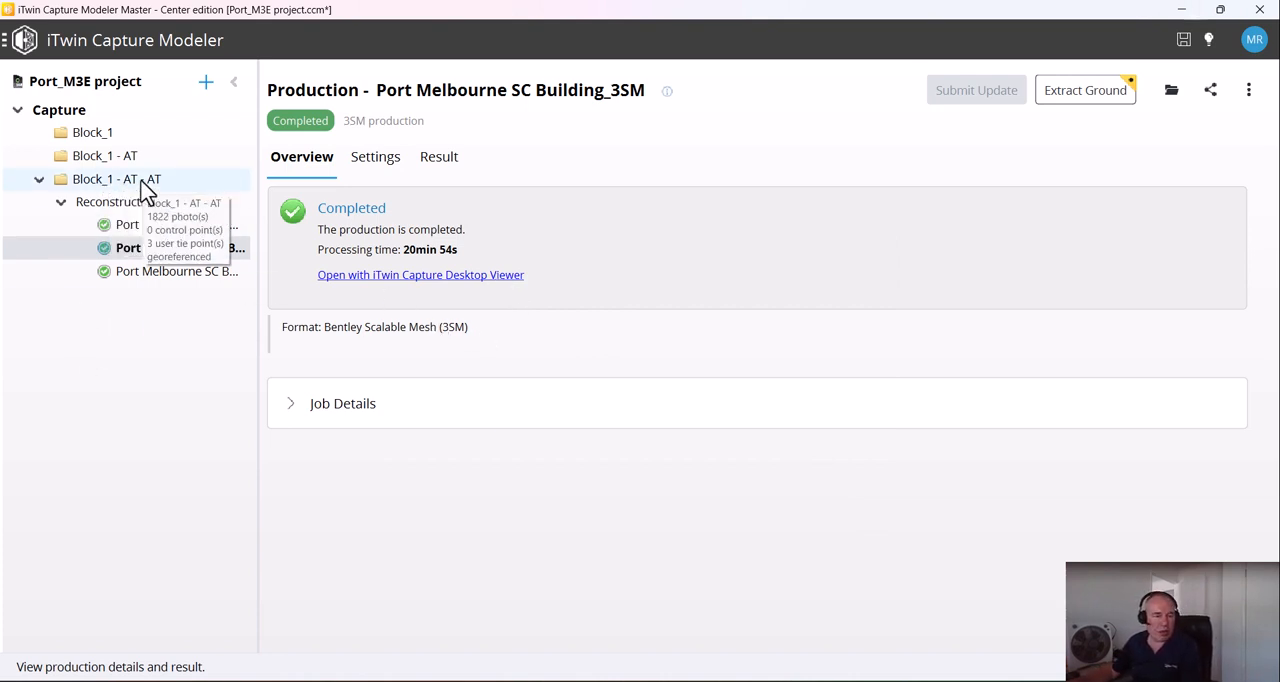
pyautogui.click(140, 185)
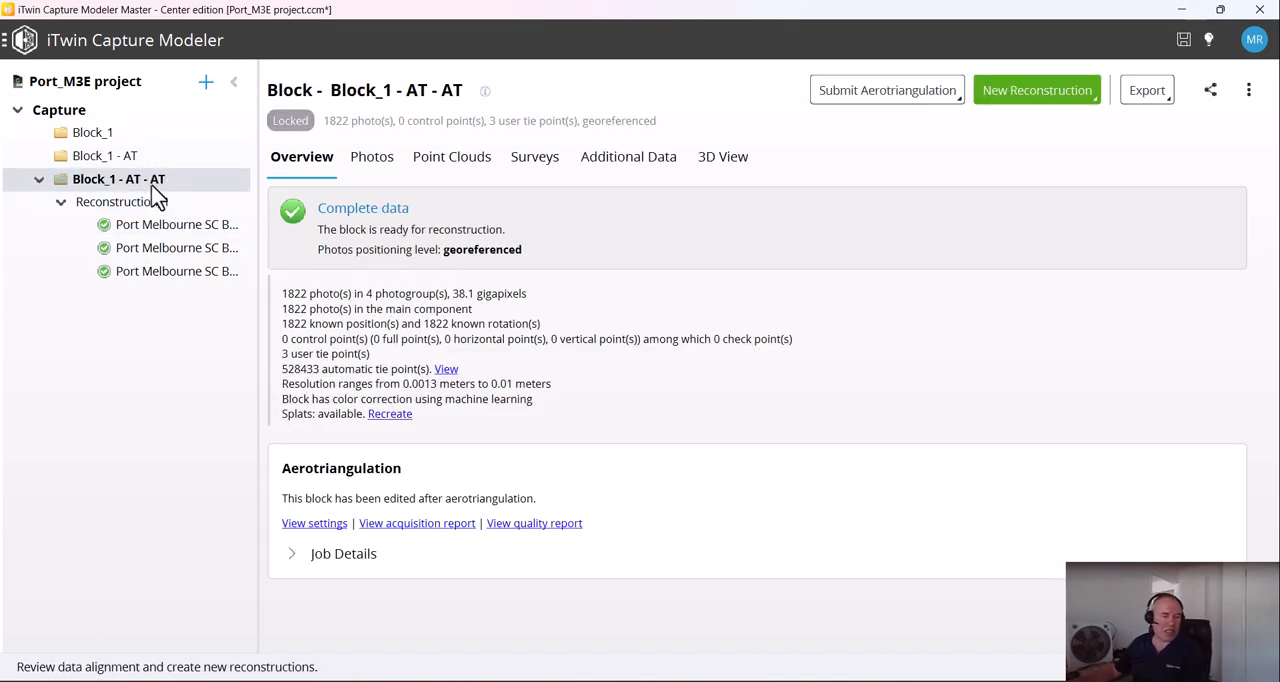
pyautogui.rightClick(155, 190)
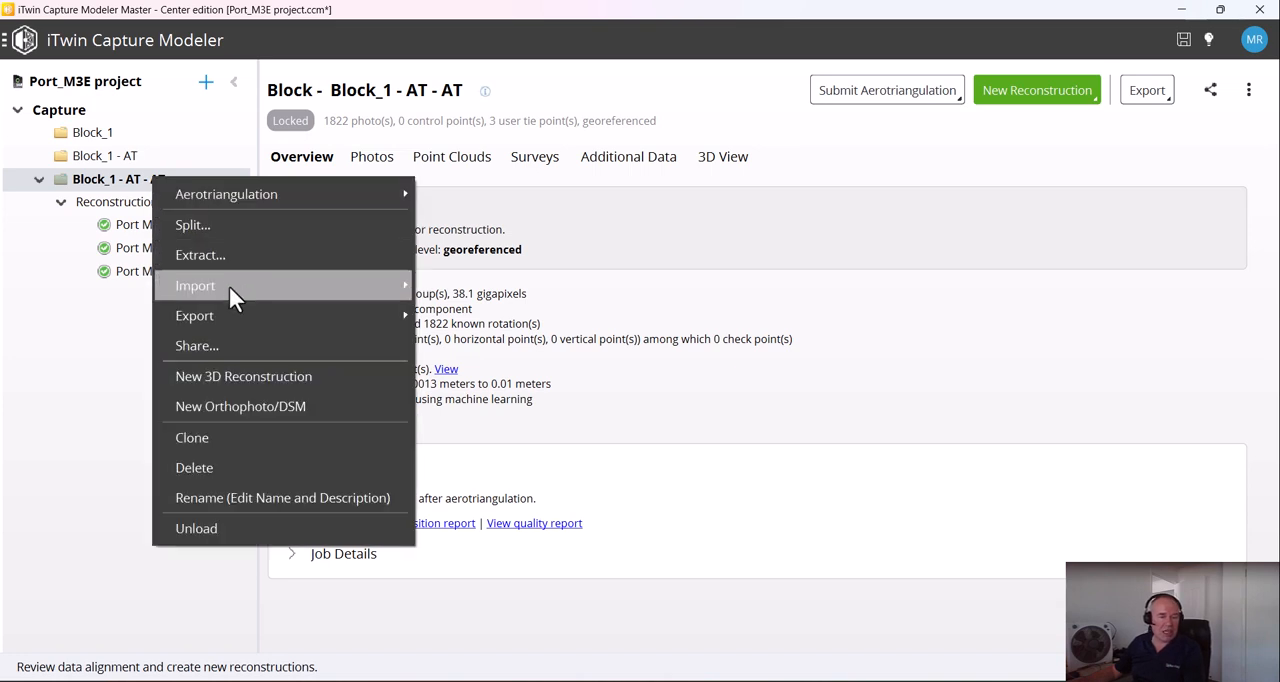
pyautogui.moveTo(226, 312)
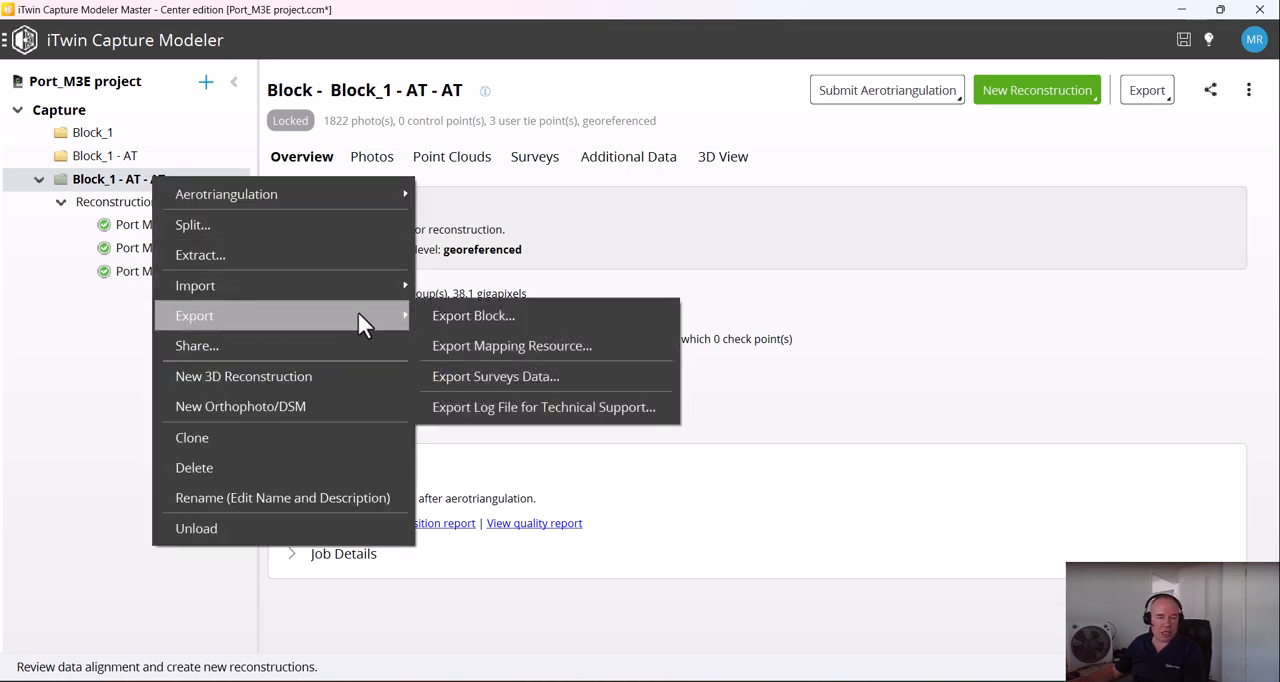
pyautogui.click(500, 348)
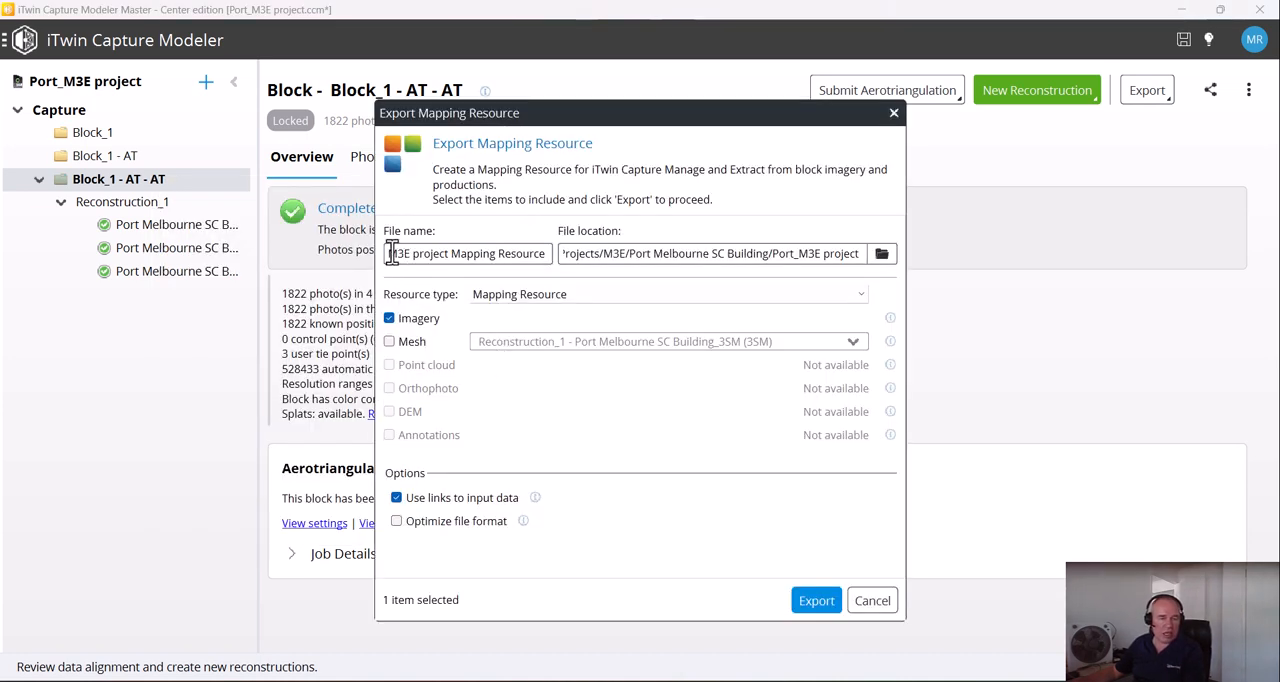
pyautogui.moveTo(545, 122); pyautogui.dragTo(676, 114)
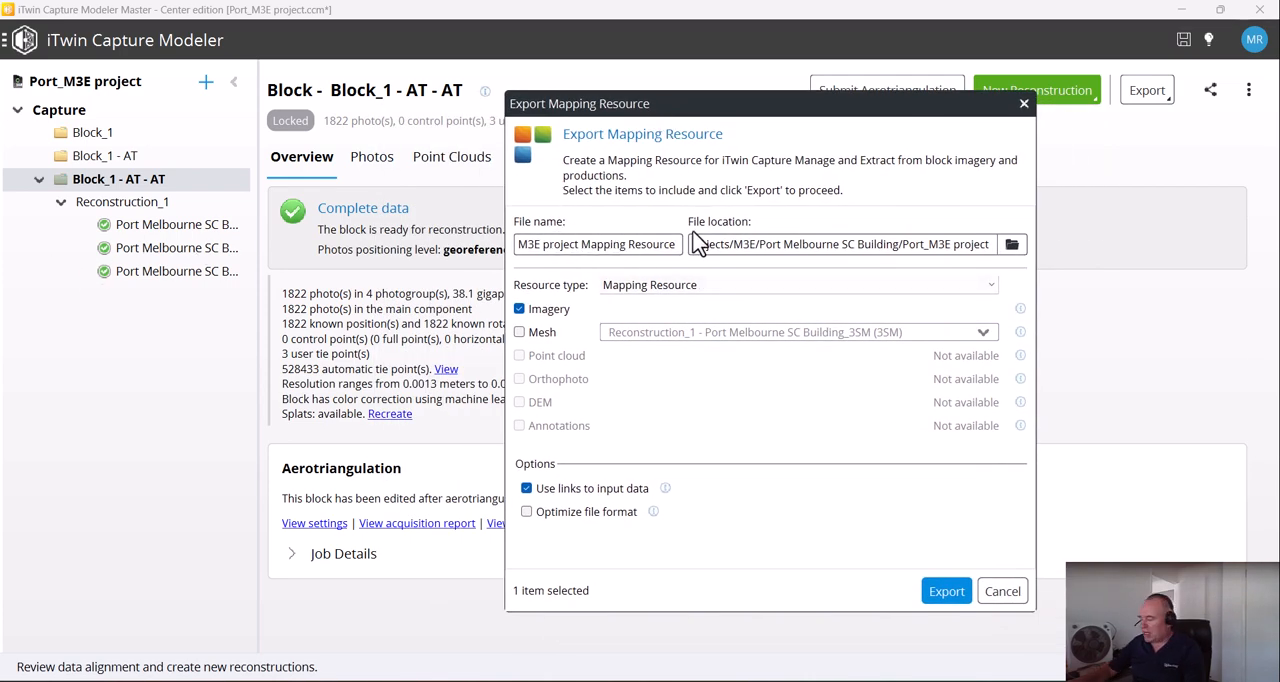
# Export the block imagery as Port_M3E project Mapping Resource, using links to input data and the optimized file format
pyautogui.press('Home')
pyautogui.hotkey('shift', 'Right')
pyautogui.hotkey('shift', 'Right')
pyautogui.hotkey('shift', 'Right')
pyautogui.hotkey('shift', 'Right')
pyautogui.hotkey('shift', 'Right')
pyautogui.hotkey('shift', 'Right')
pyautogui.hotkey('shift', 'Right')
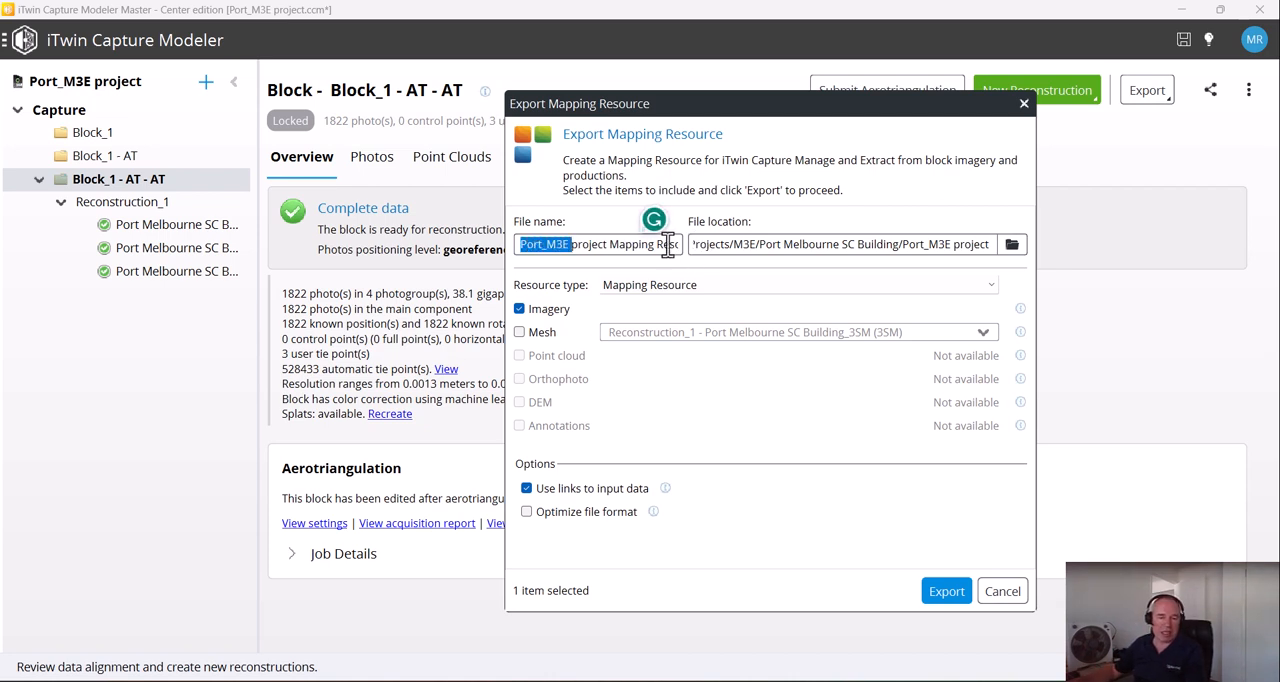
pyautogui.click(607, 244)
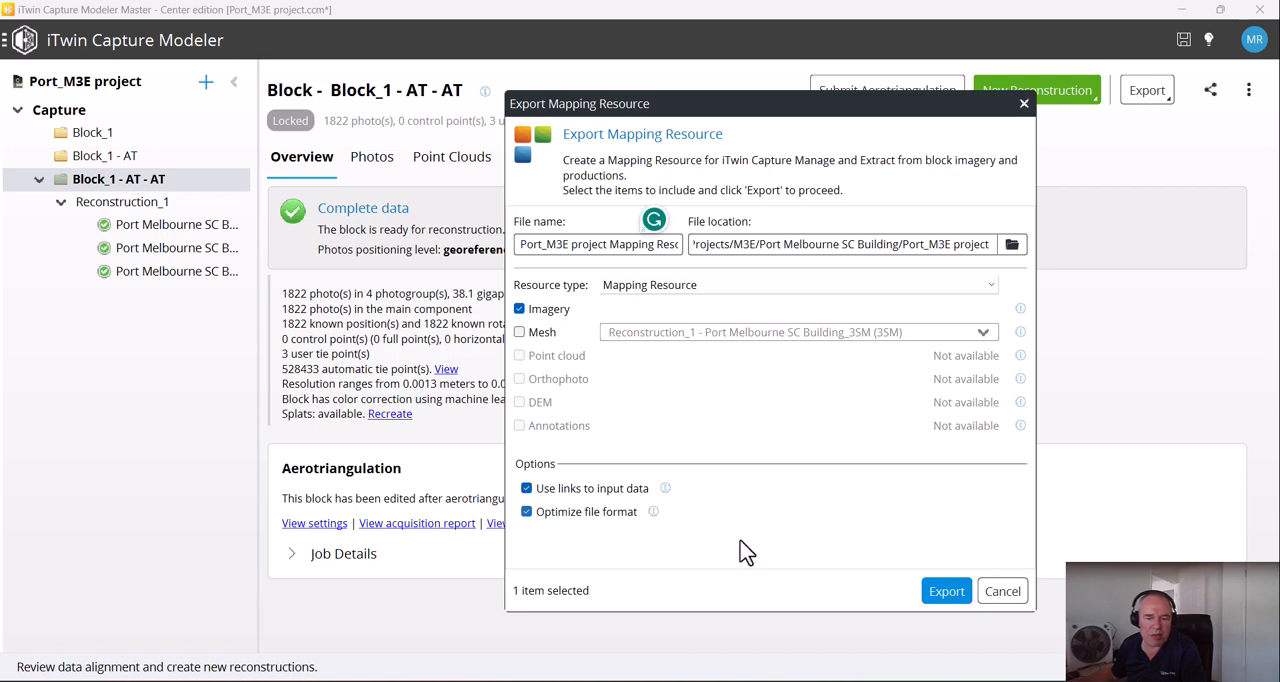
pyautogui.click(946, 592)
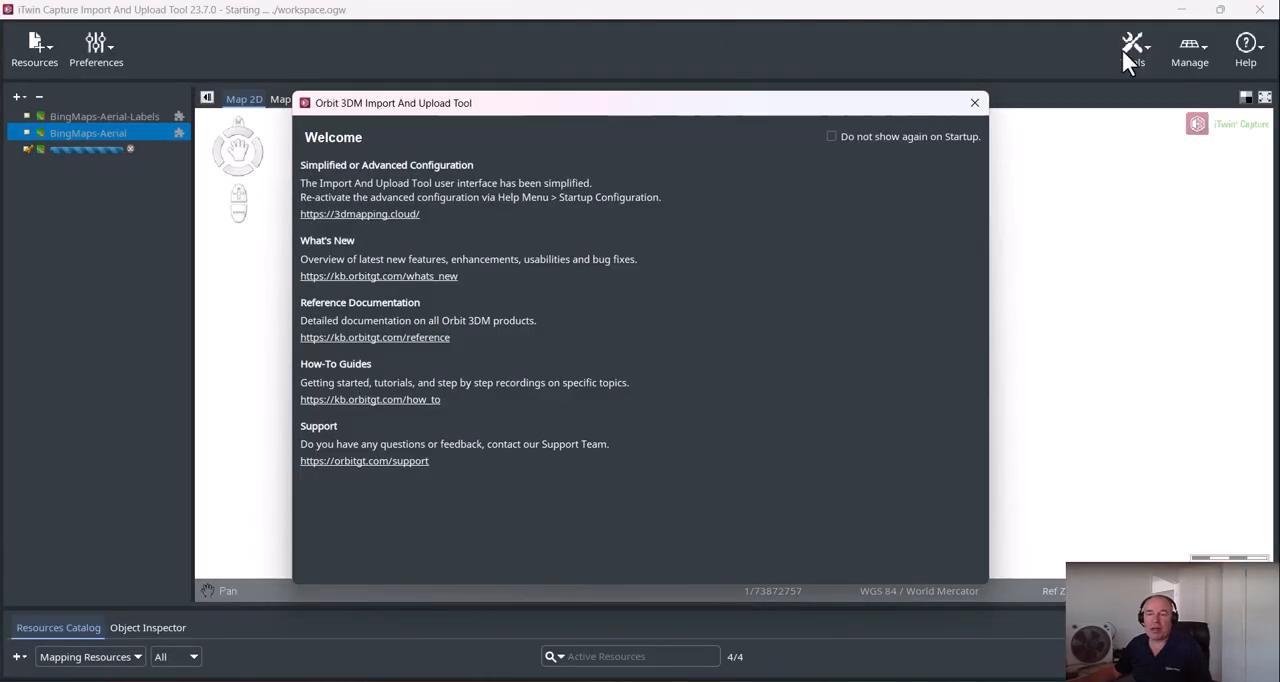
# Dismiss the welcome message of the iTwin Capture Import And Upload Tool and move its window out of the way
pyautogui.click(974, 103)
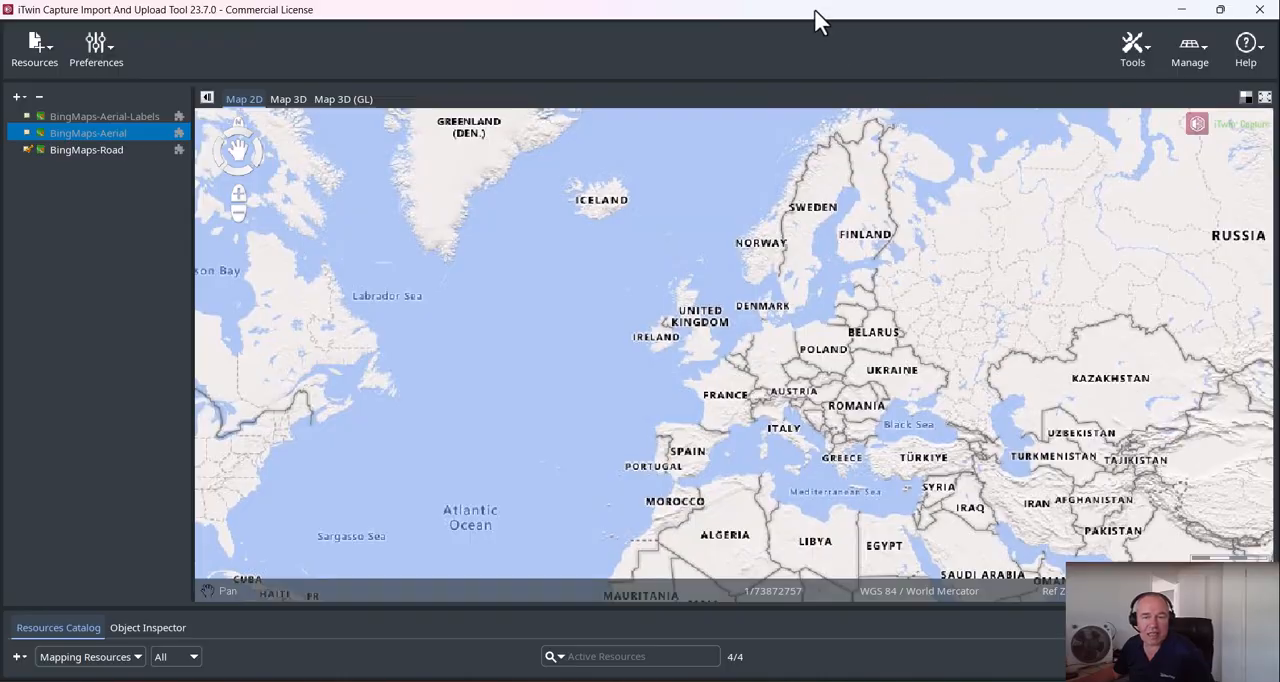
pyautogui.moveTo(814, 12); pyautogui.dragTo(503, 40)
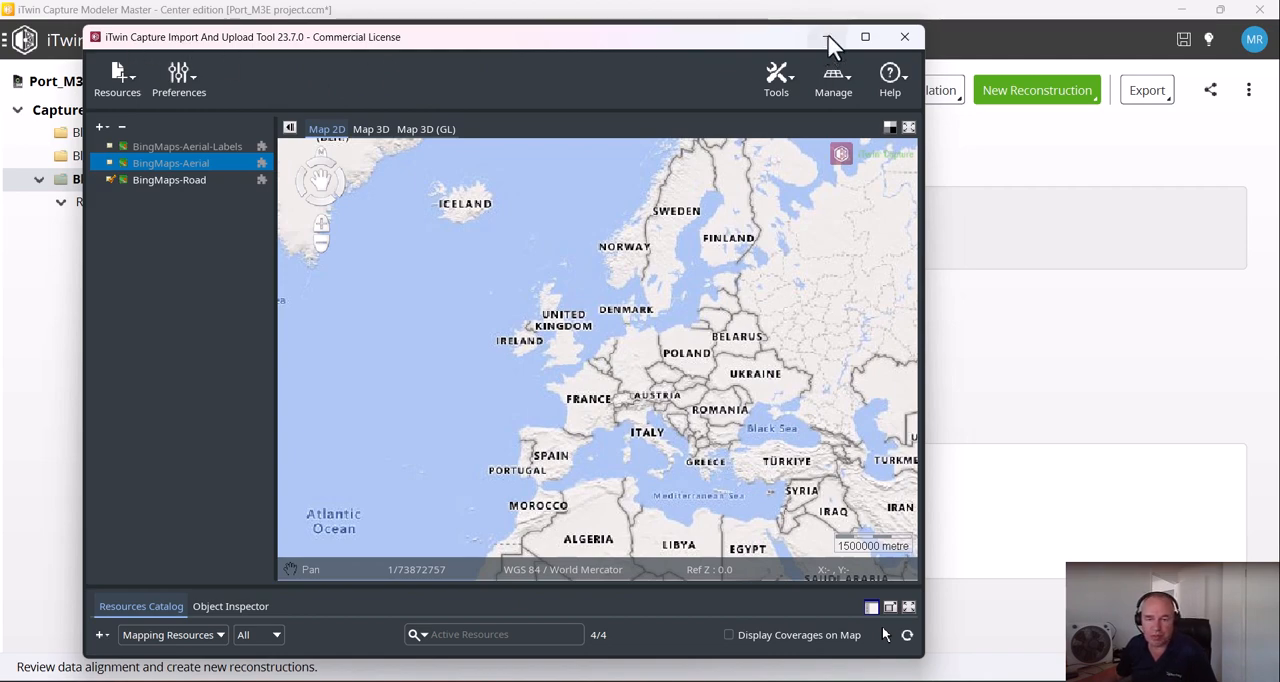
pyautogui.moveTo(743, 39); pyautogui.dragTo(1279, 24)
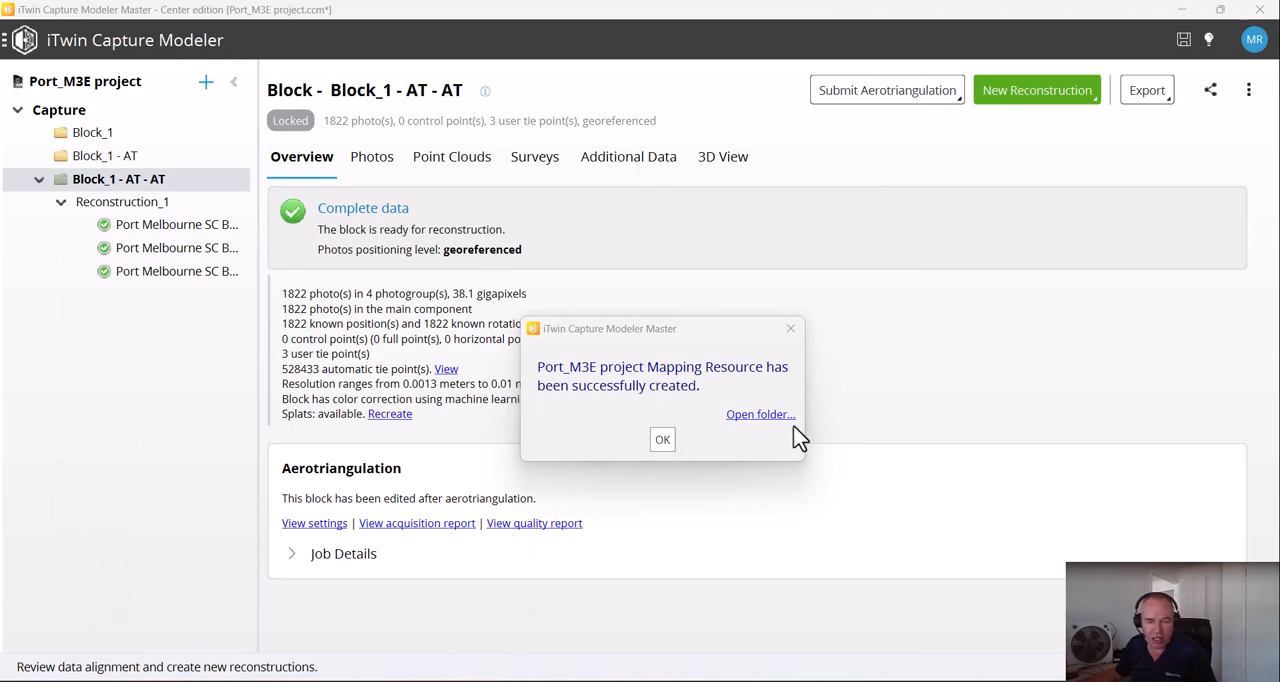
# Open the exported Port_M3E project Mapping Resource folder from the export confirmation and move its window aside
pyautogui.click(762, 416)
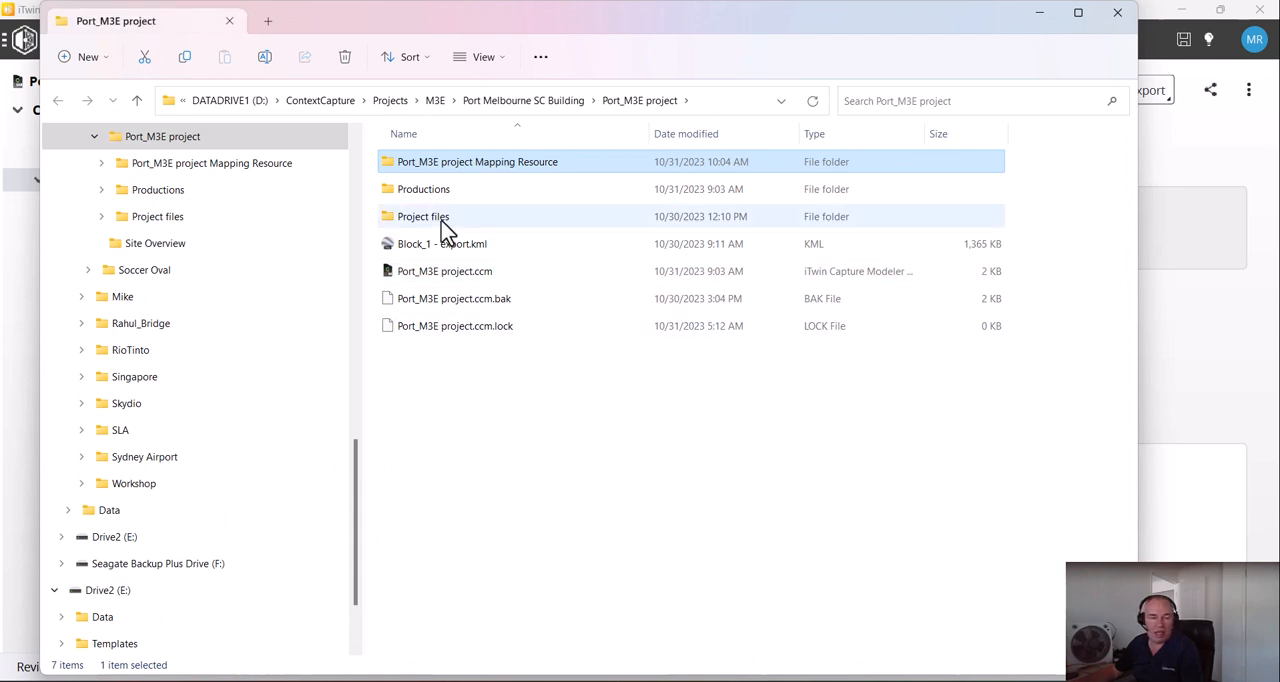
pyautogui.doubleClick(440, 164)
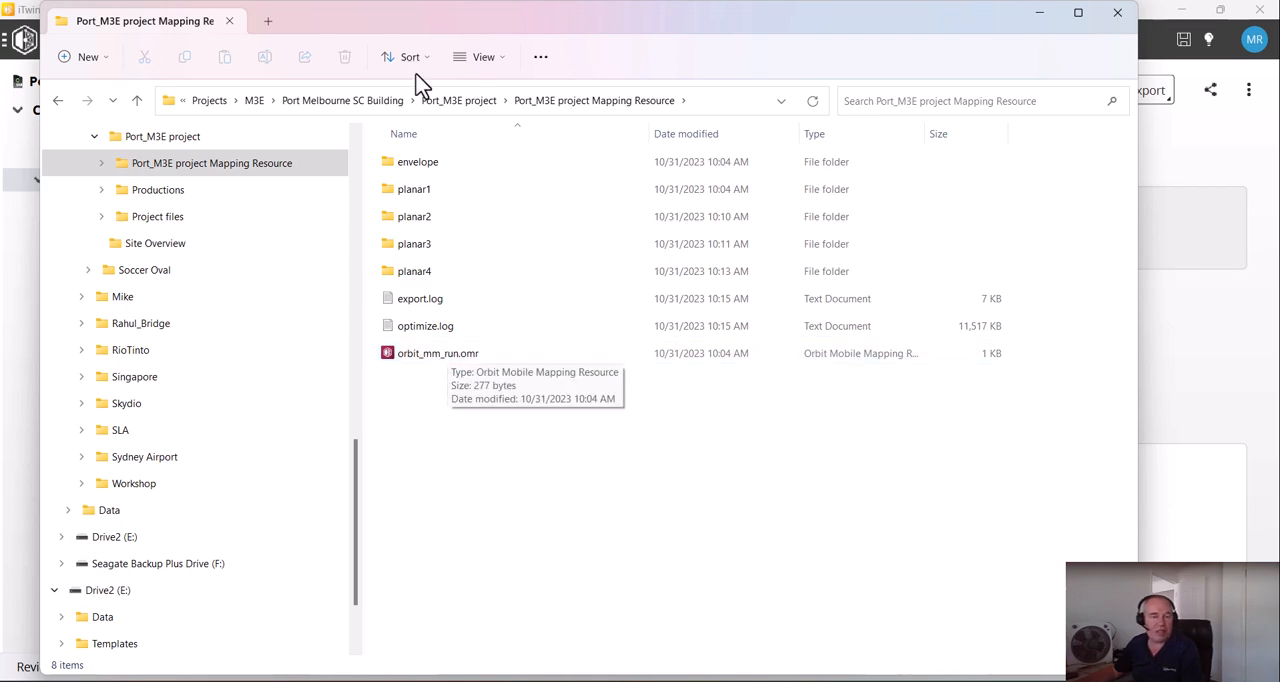
pyautogui.moveTo(448, 30); pyautogui.dragTo(1006, 60)
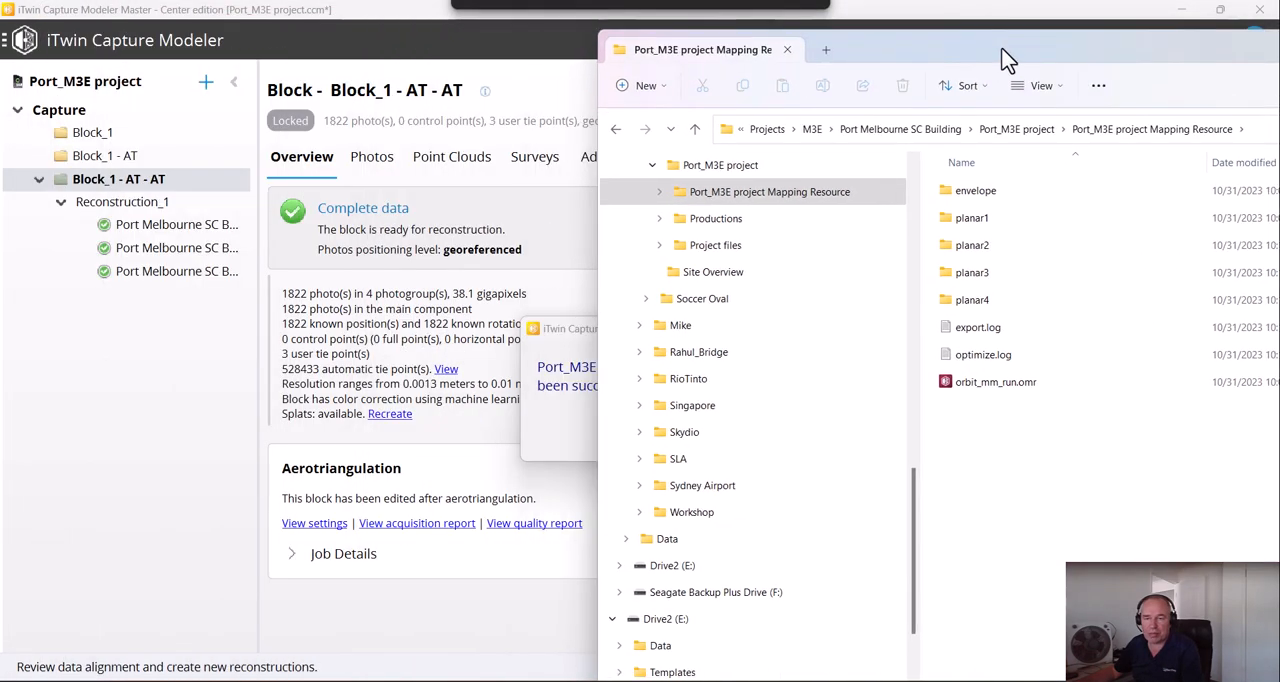
# Place the Import And Upload Tool beside the folder and load orbit_mm_run.omr into it
pyautogui.moveTo(1279, 108); pyautogui.dragTo(655, 33)
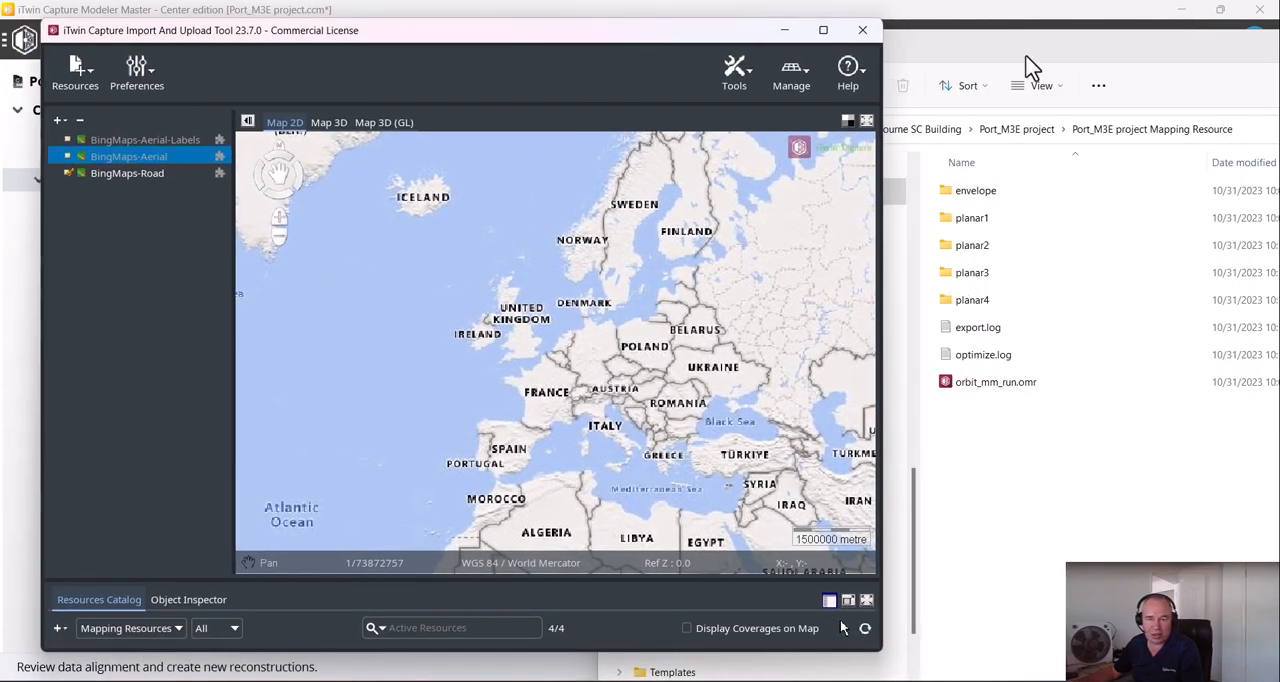
pyautogui.click(1046, 60)
pyautogui.moveTo(1046, 60); pyautogui.dragTo(1111, 58)
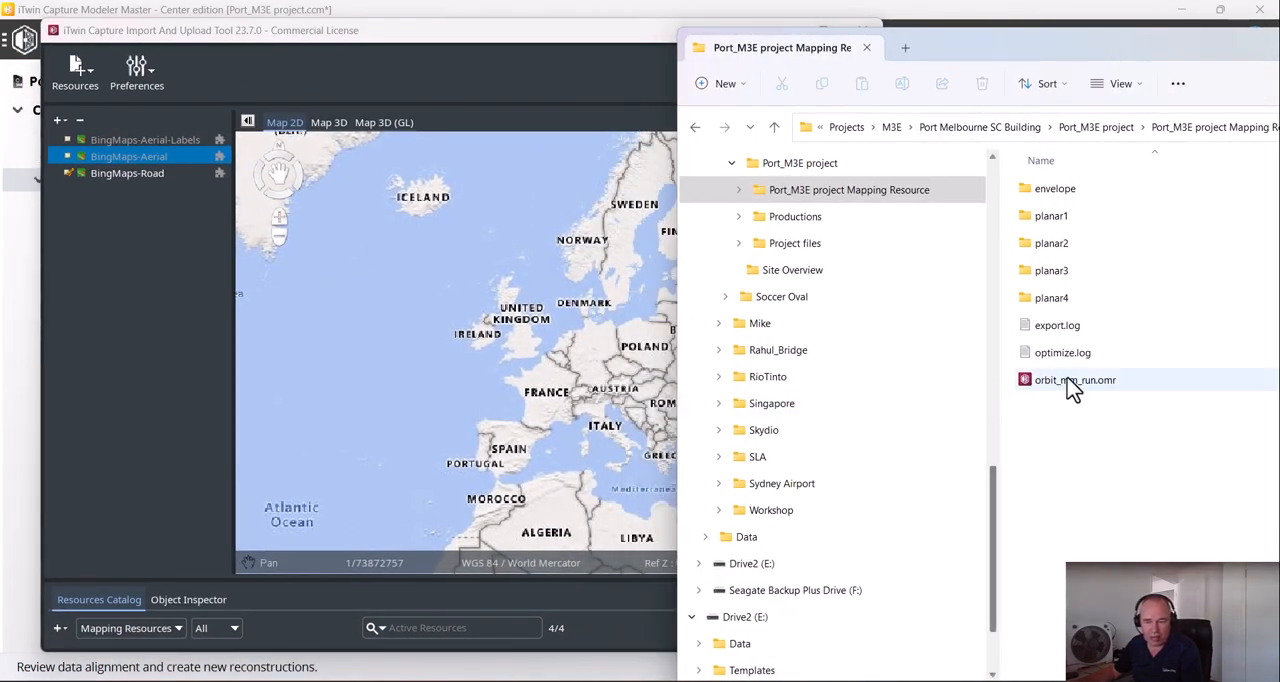
pyautogui.moveTo(1072, 388); pyautogui.dragTo(165, 278)
pyautogui.click(305, 30)
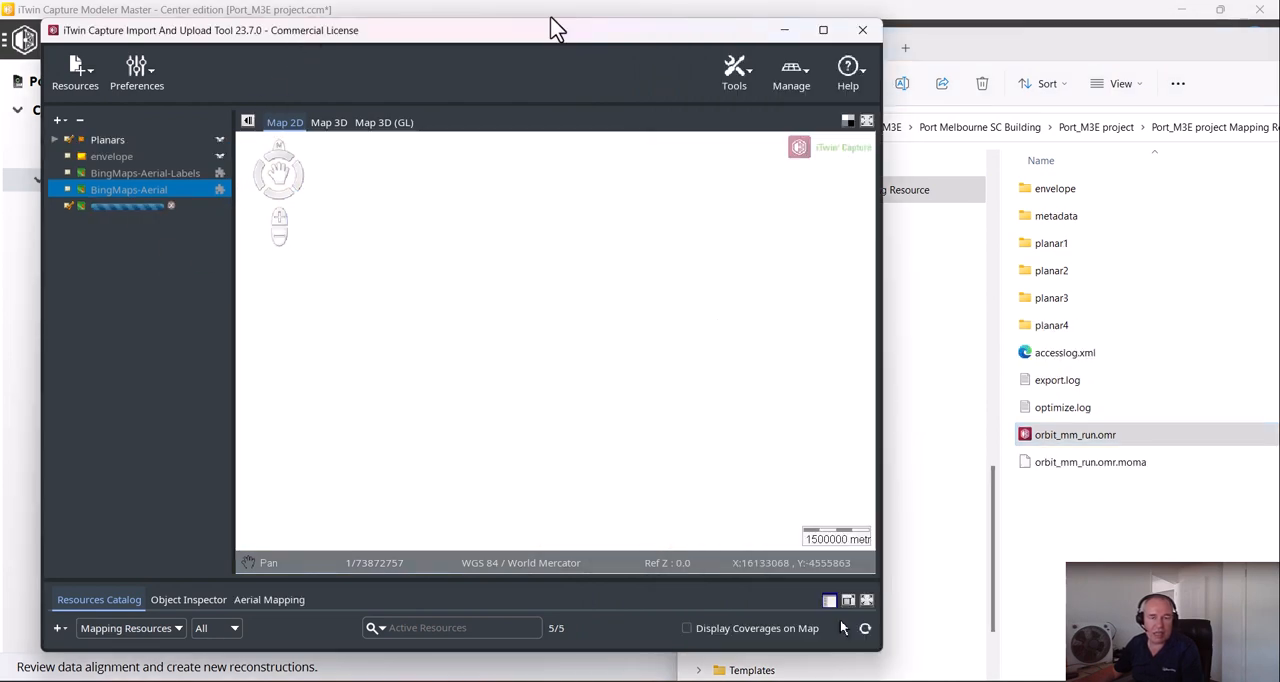
# Maximize the Import And Upload Tool, enlarge the Resources Catalog and select Port_M3E project Mapping Resource
pyautogui.click(824, 31)
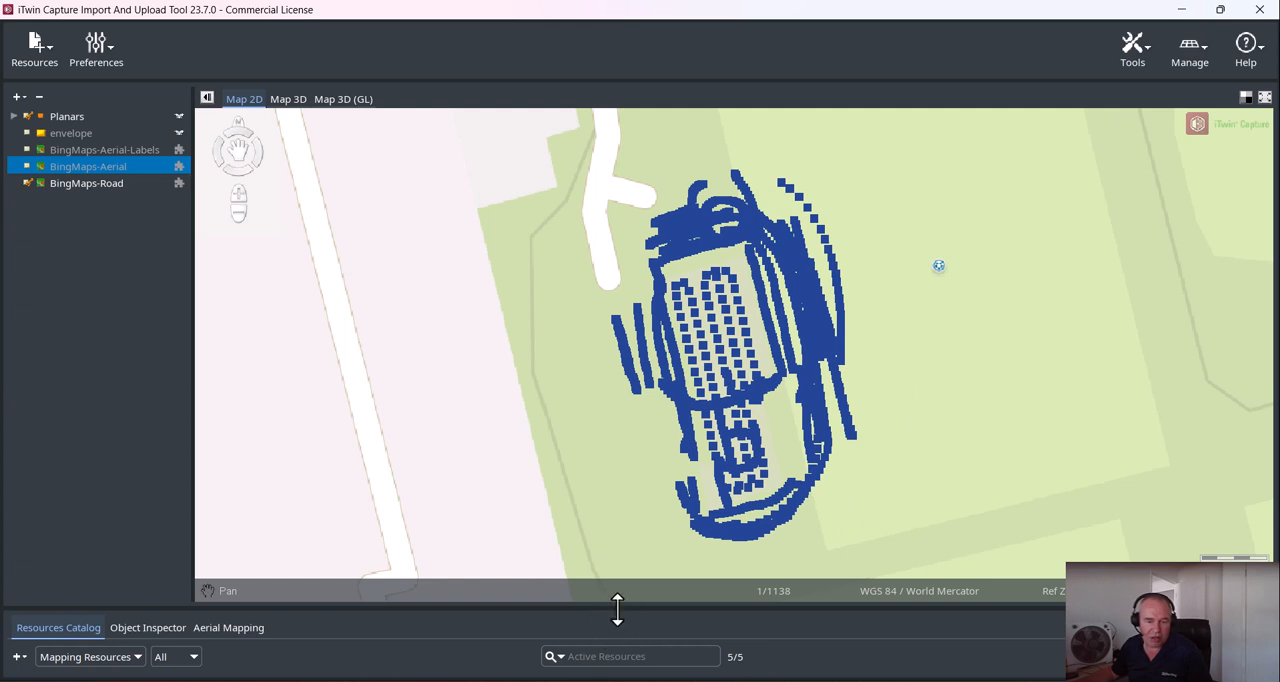
pyautogui.moveTo(617, 606); pyautogui.dragTo(600, 450)
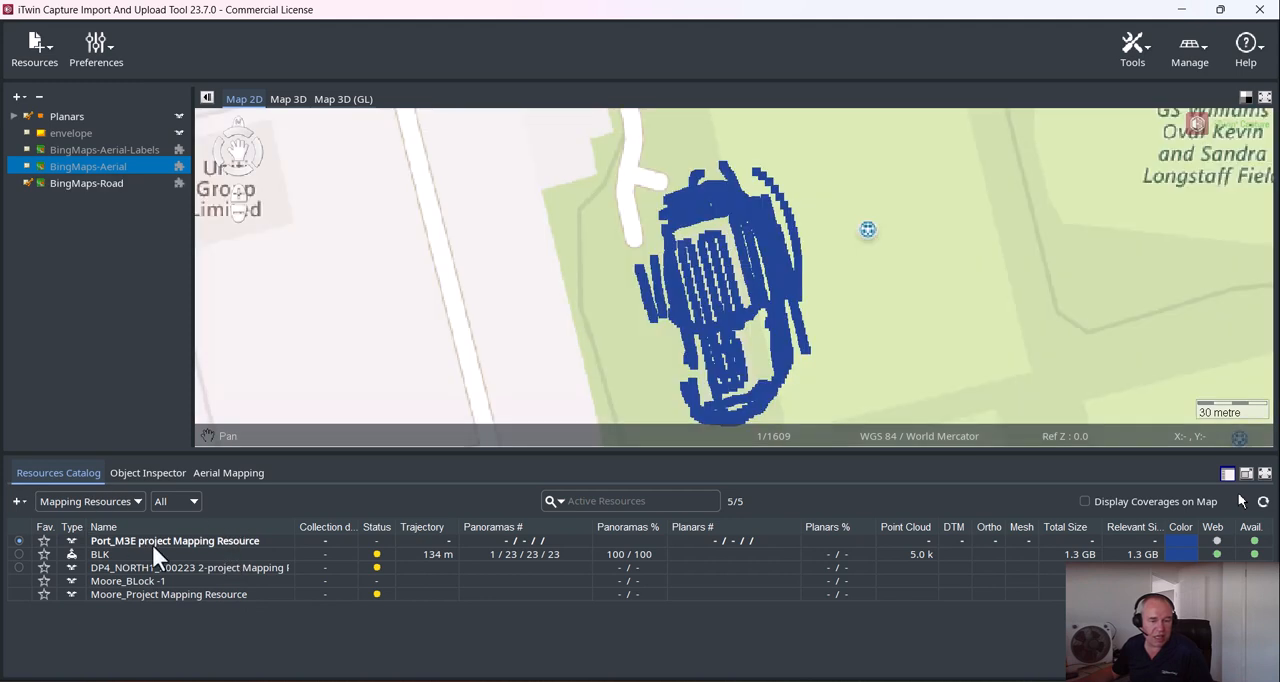
pyautogui.click(188, 541)
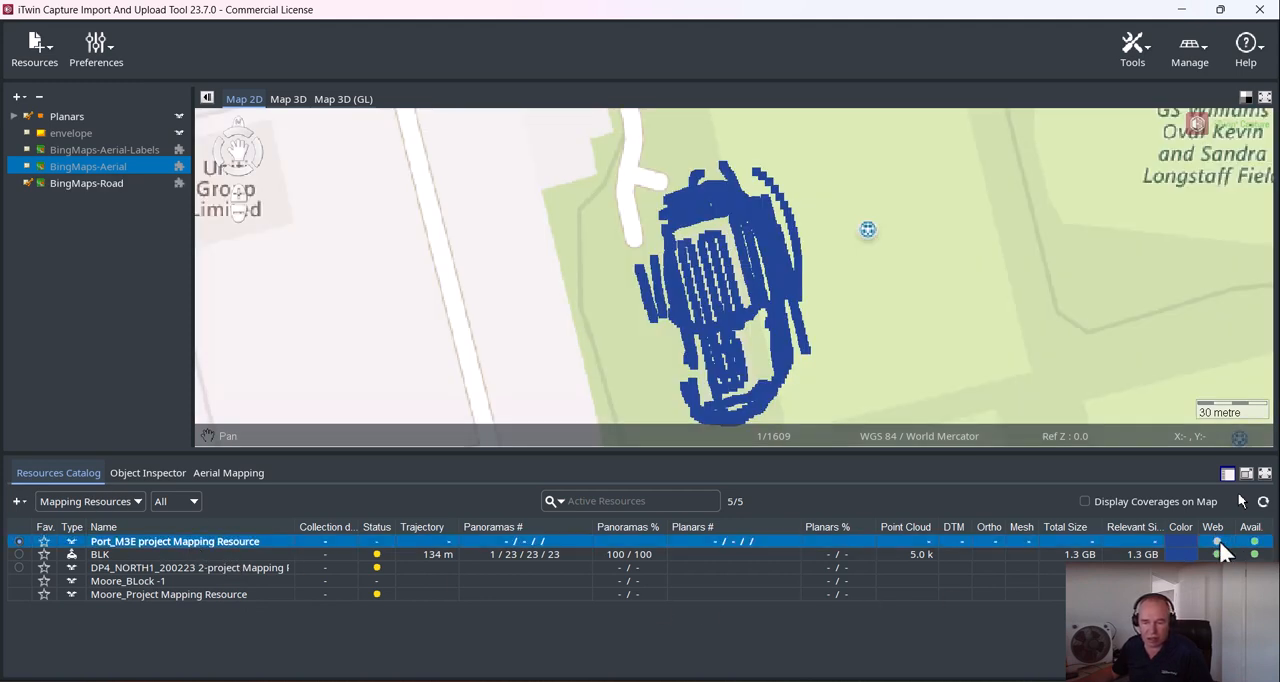
# Review the data of Port_M3E project Mapping Resource for 3DM Viewer and web readiness, and check its Web status
pyautogui.rightClick(167, 543)
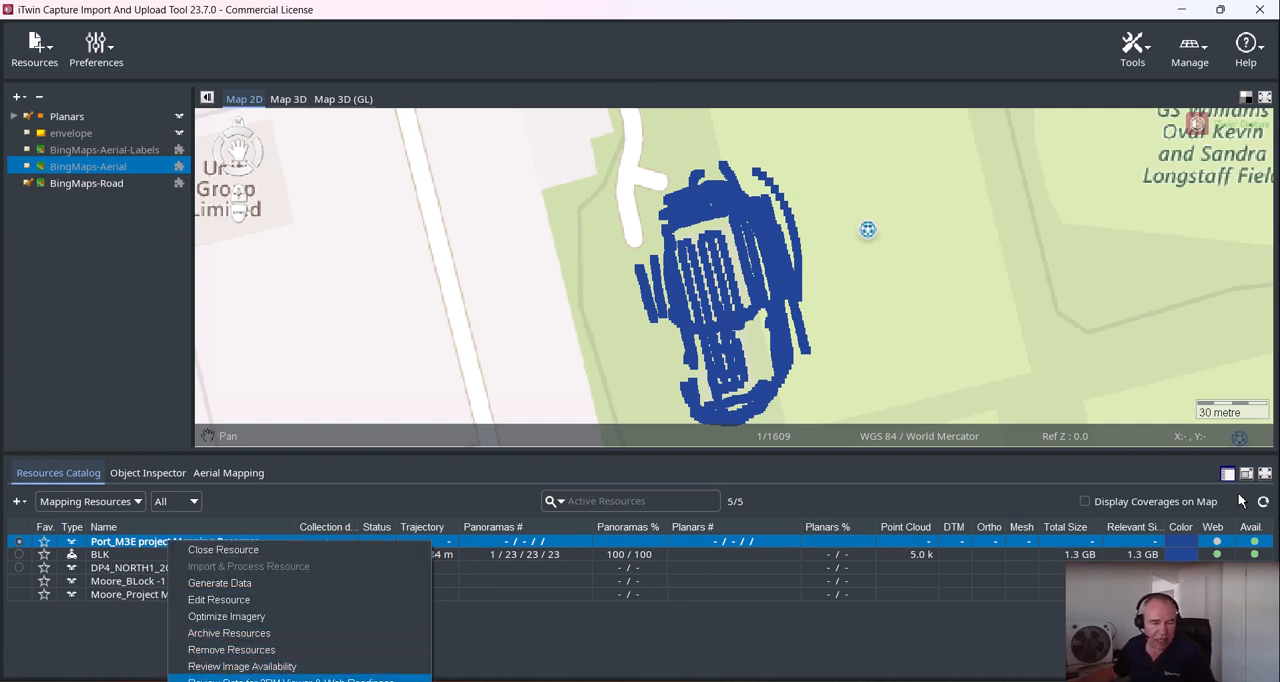
pyautogui.click(290, 680)
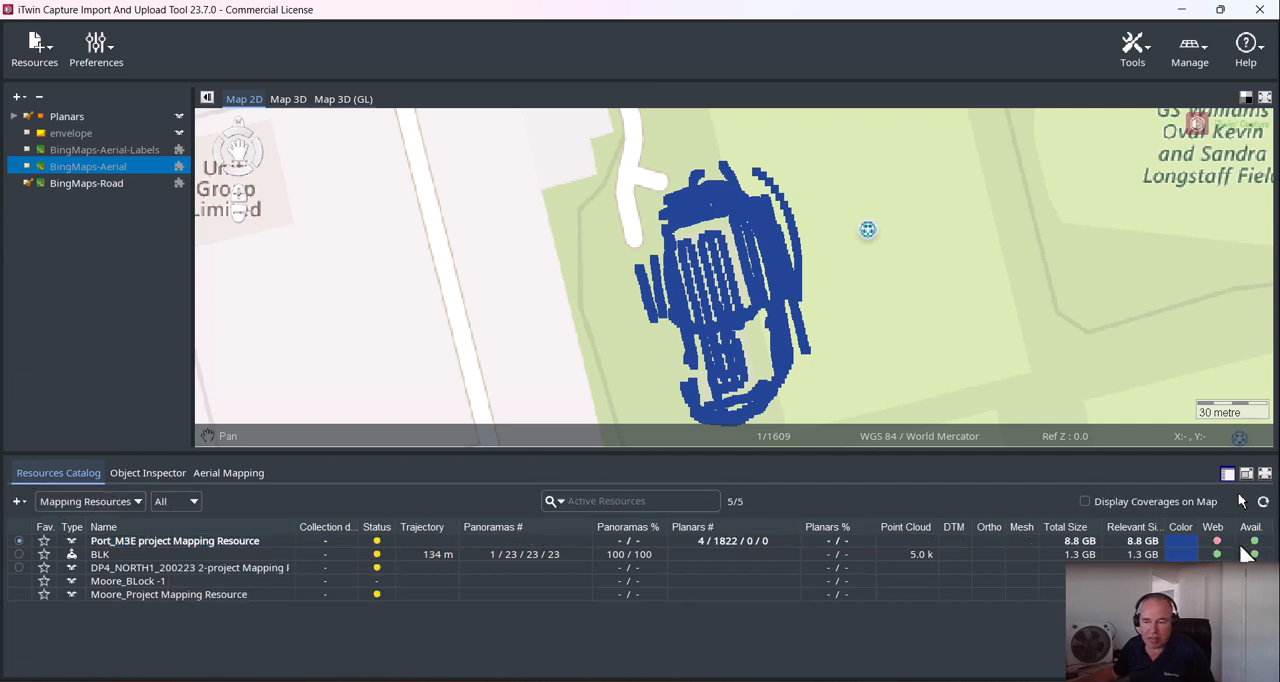
pyautogui.click(255, 541)
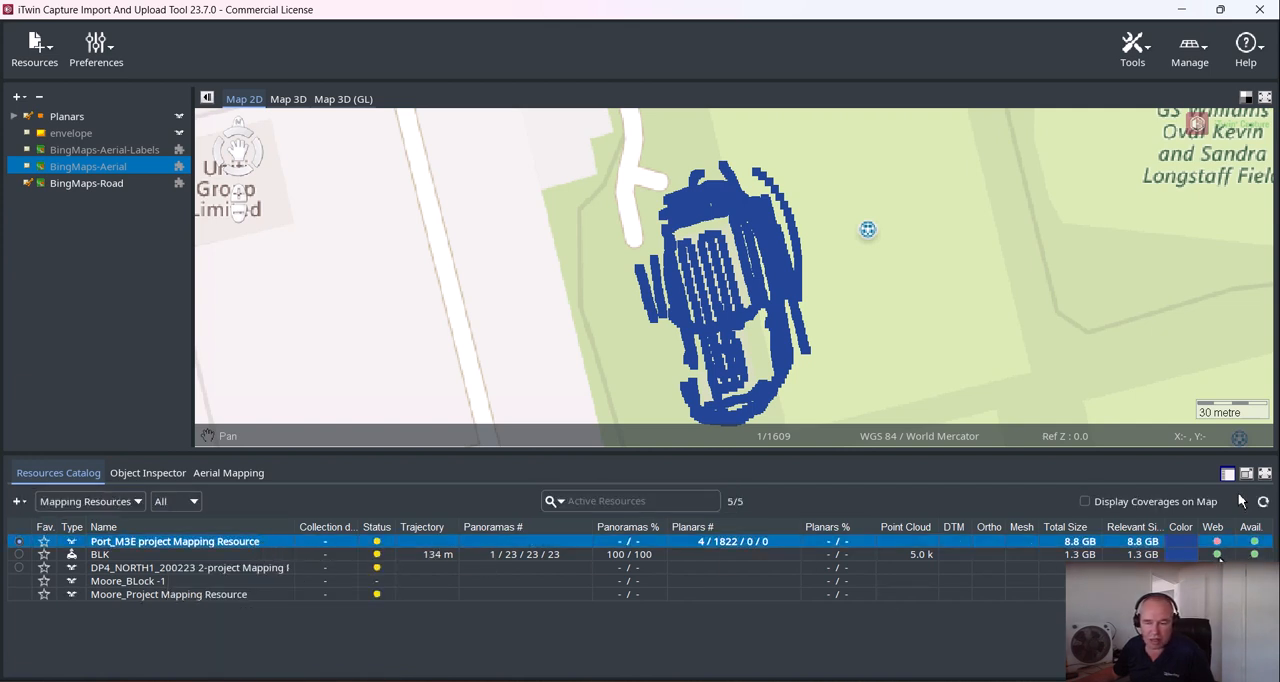
pyautogui.moveTo(1215, 543)
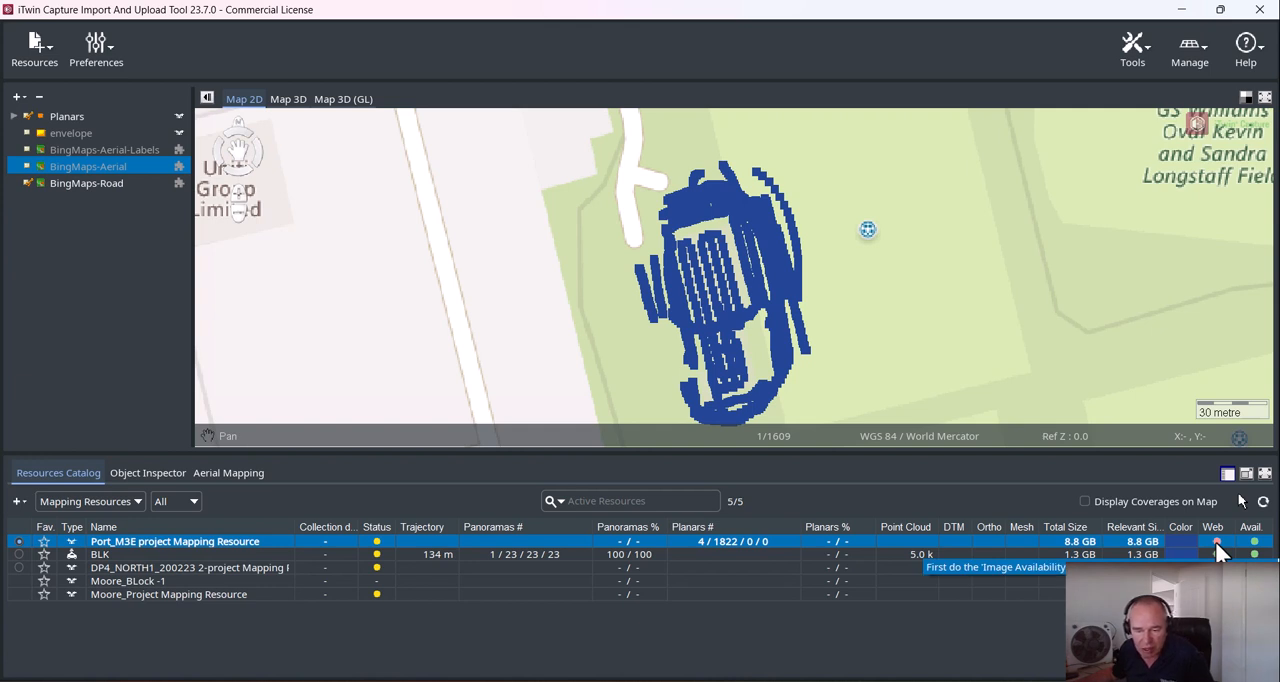
# Review image availability for Port_M3E project Mapping Resource and repeat its data review for 3DM Viewer and web readiness
pyautogui.rightClick(246, 541)
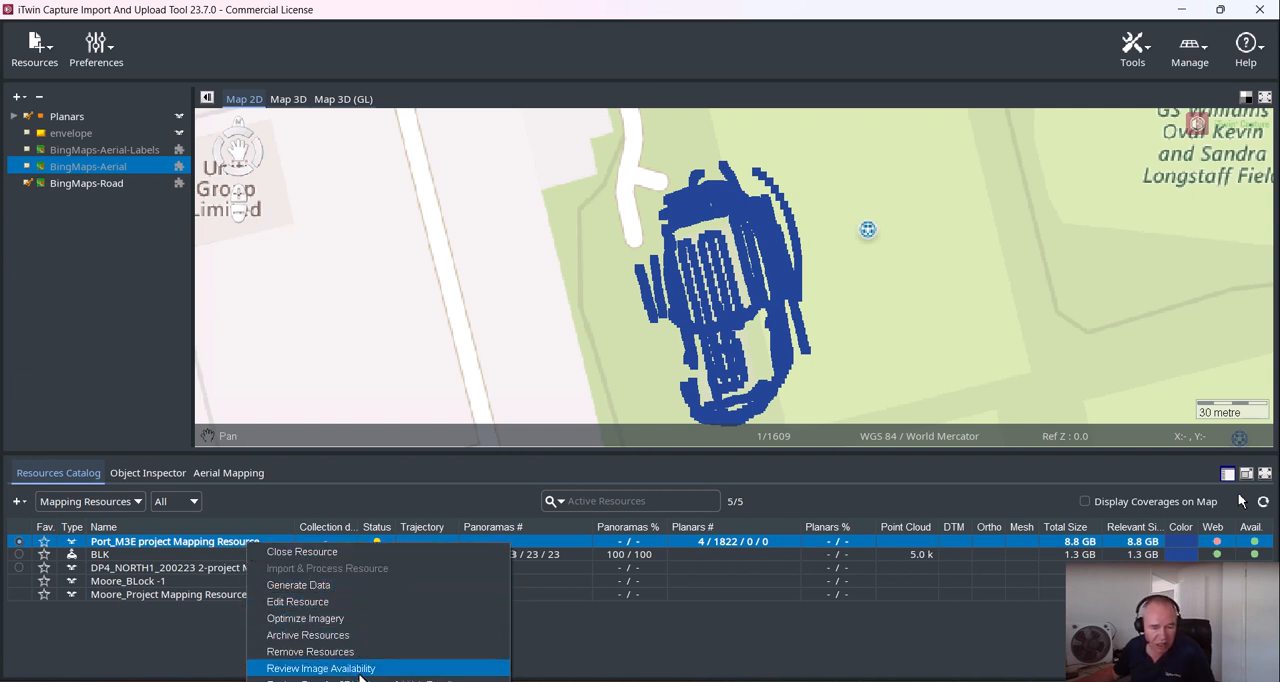
pyautogui.click(330, 668)
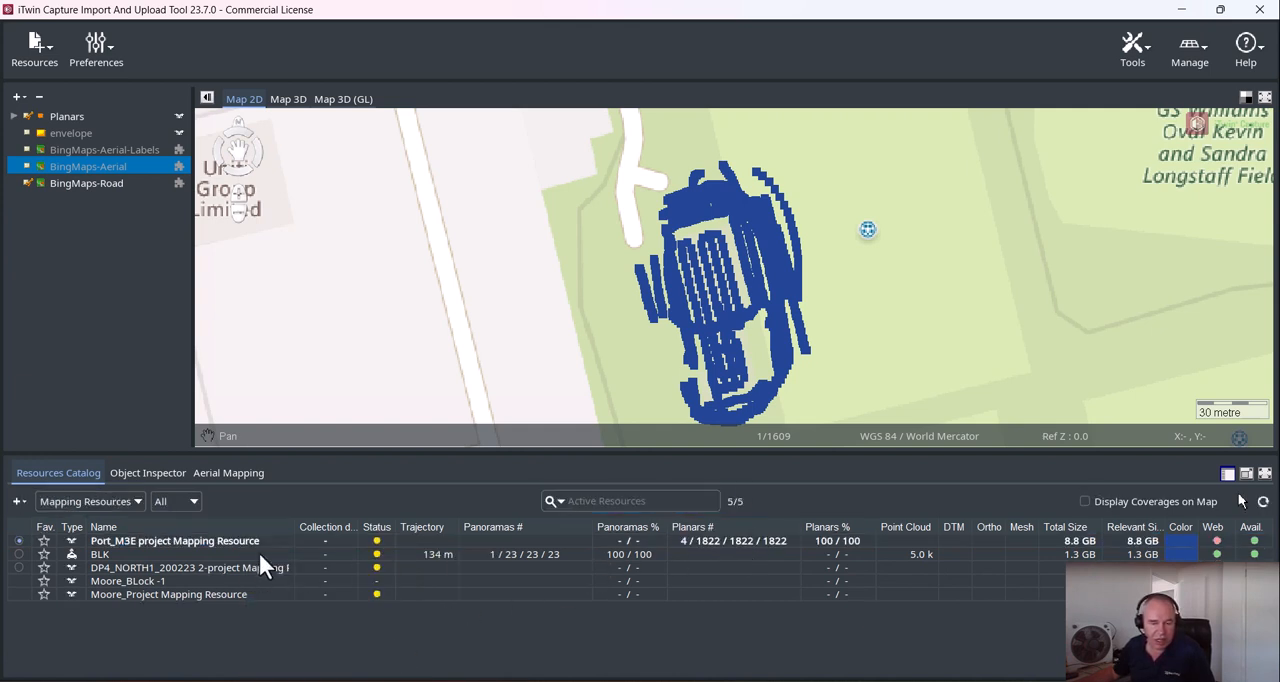
pyautogui.click(147, 541)
pyautogui.rightClick(147, 541)
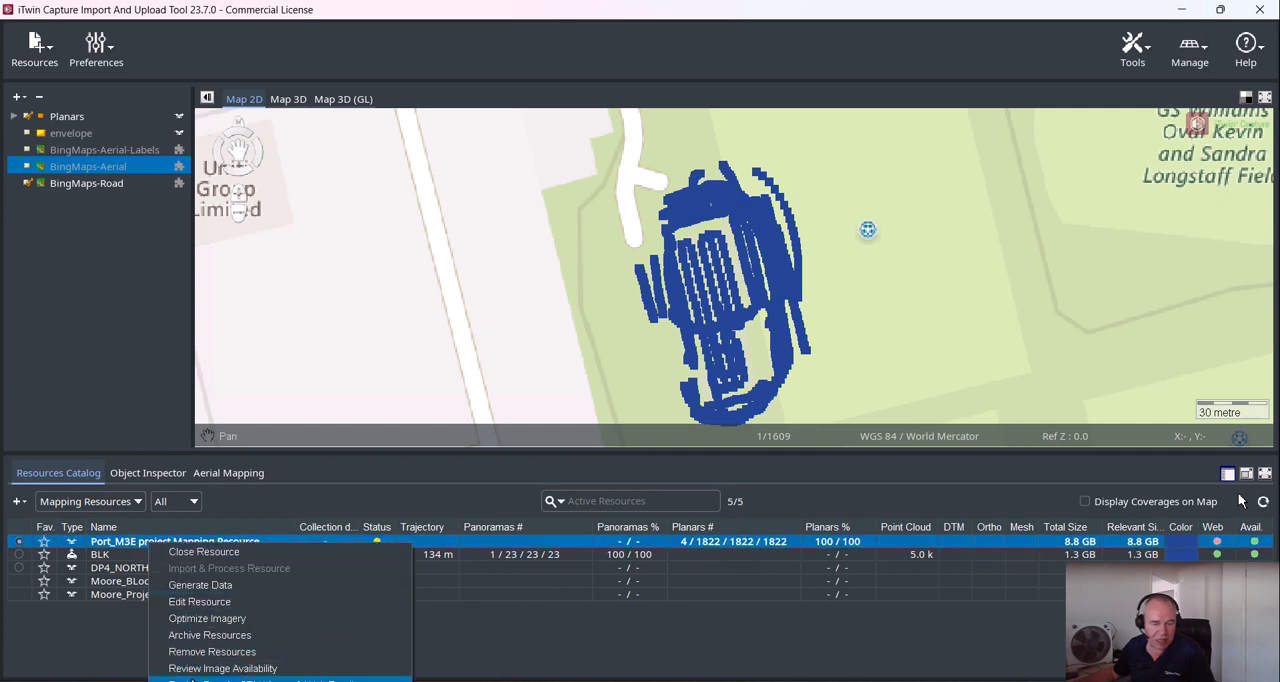
pyautogui.click(280, 679)
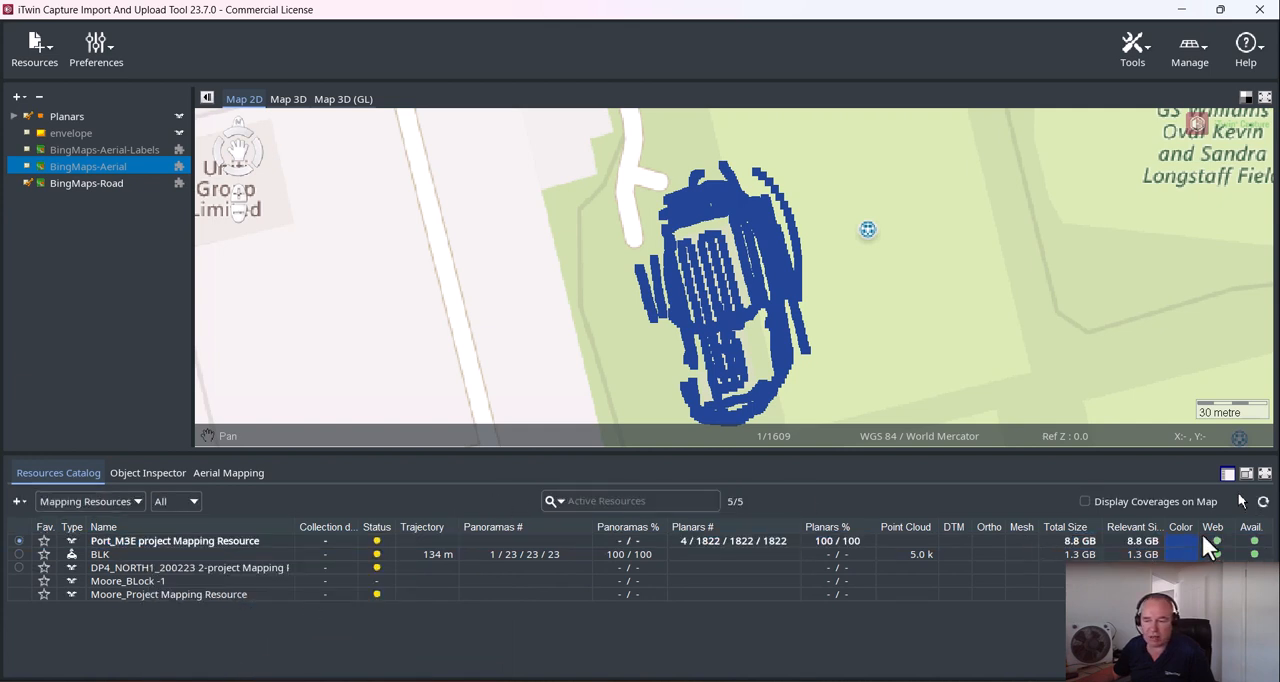
pyautogui.click(182, 541)
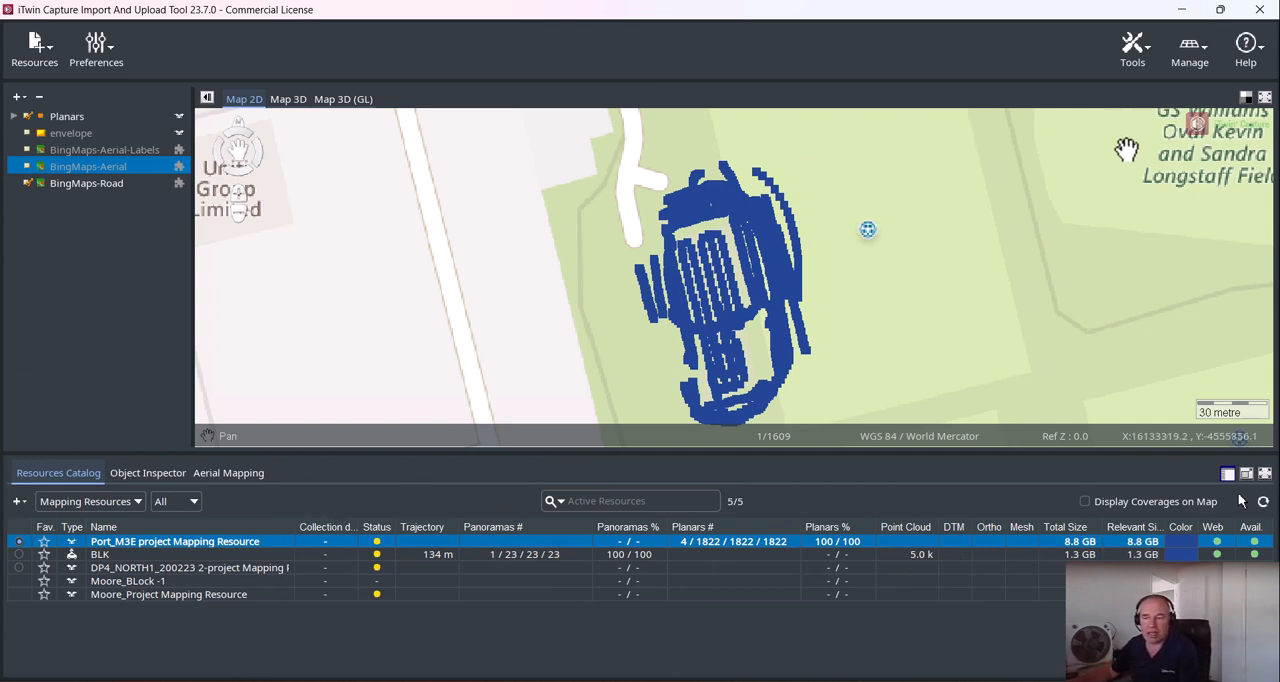
# Open Reality Data Management, connect to iTwin and choose AIA_D1 Store as the target iTwin
pyautogui.click(1198, 45)
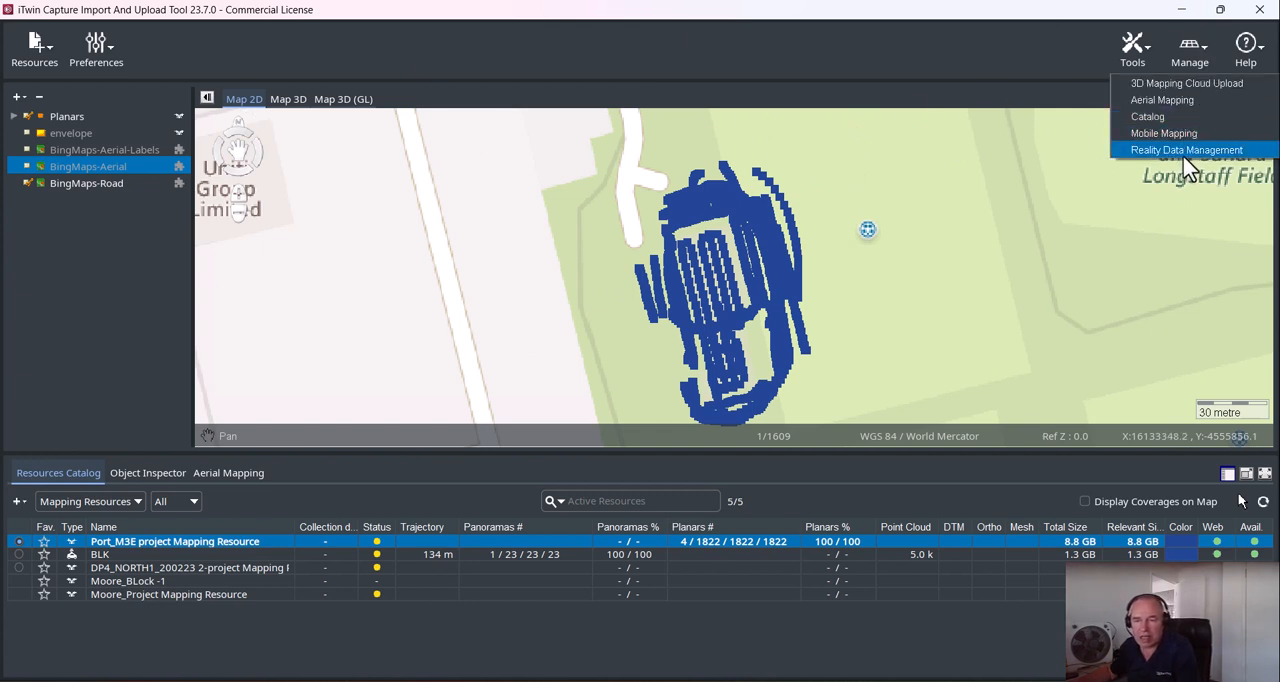
pyautogui.click(1187, 152)
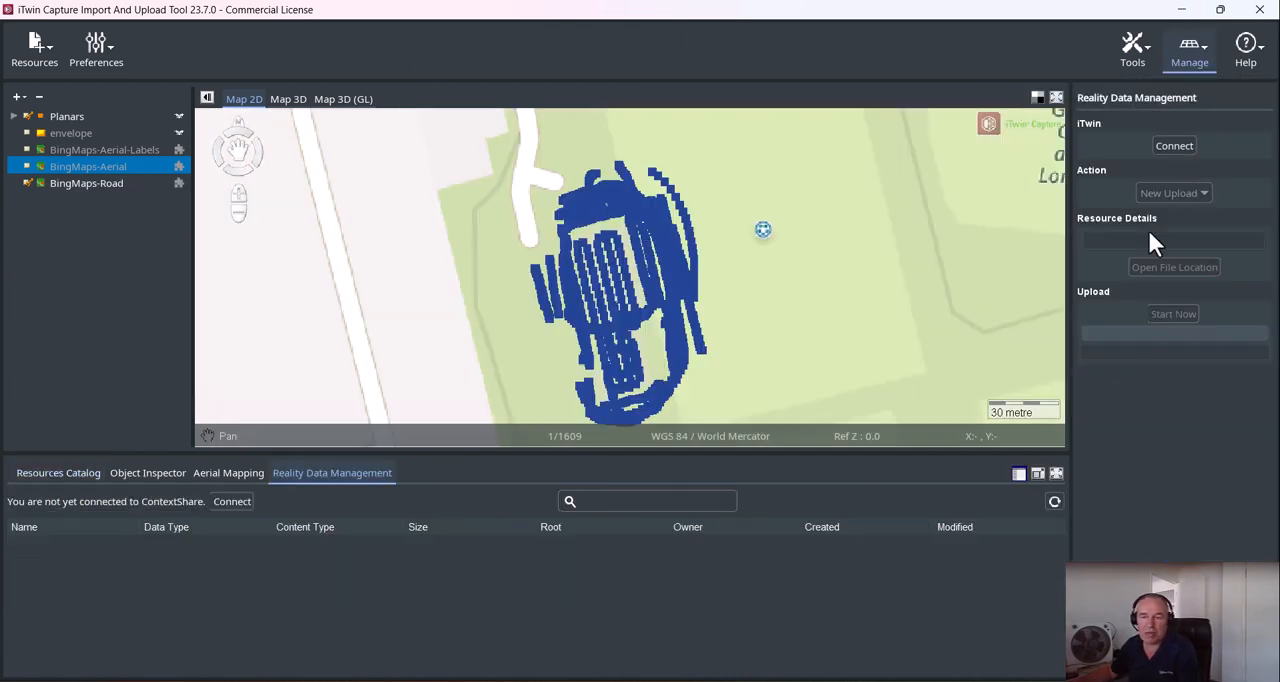
pyautogui.click(1158, 146)
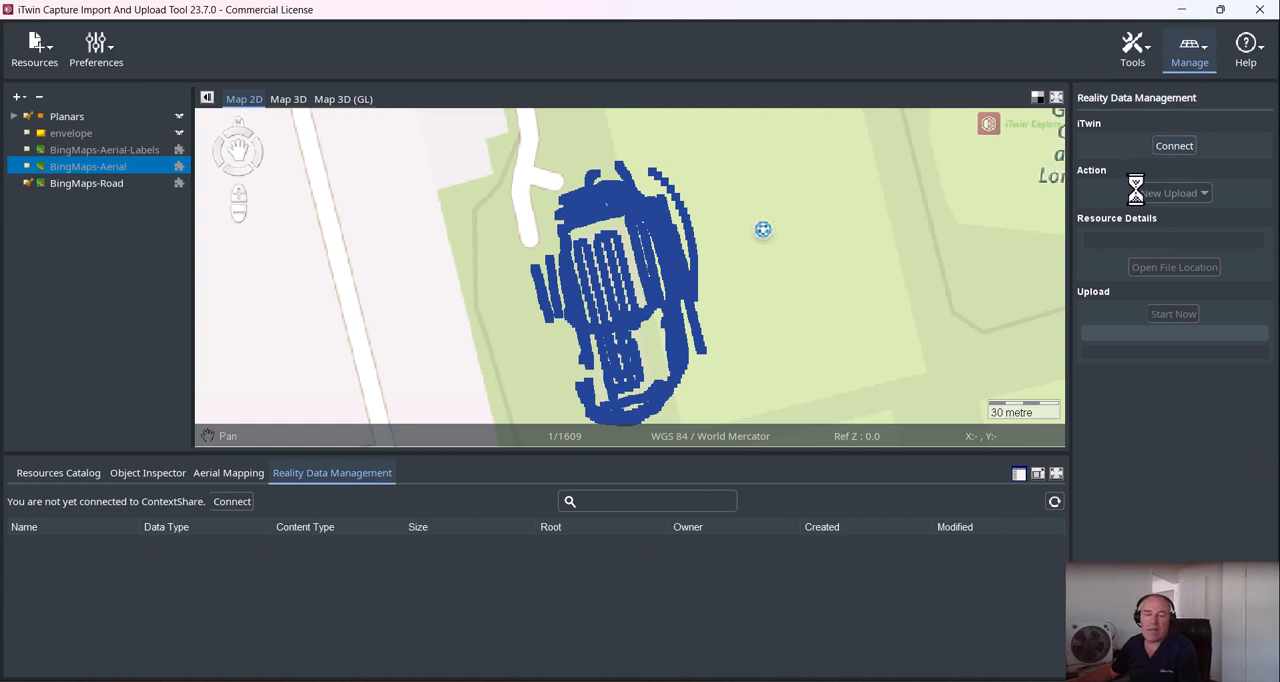
pyautogui.click(1128, 184)
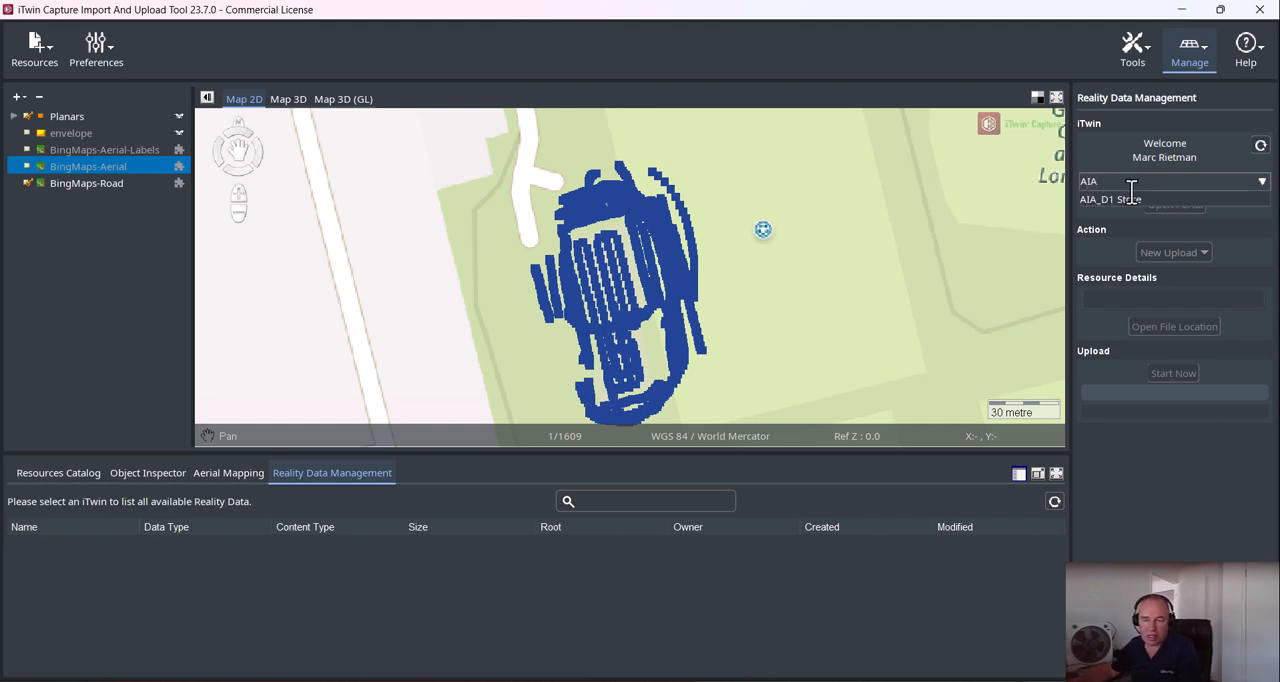
pyautogui.click(1123, 196)
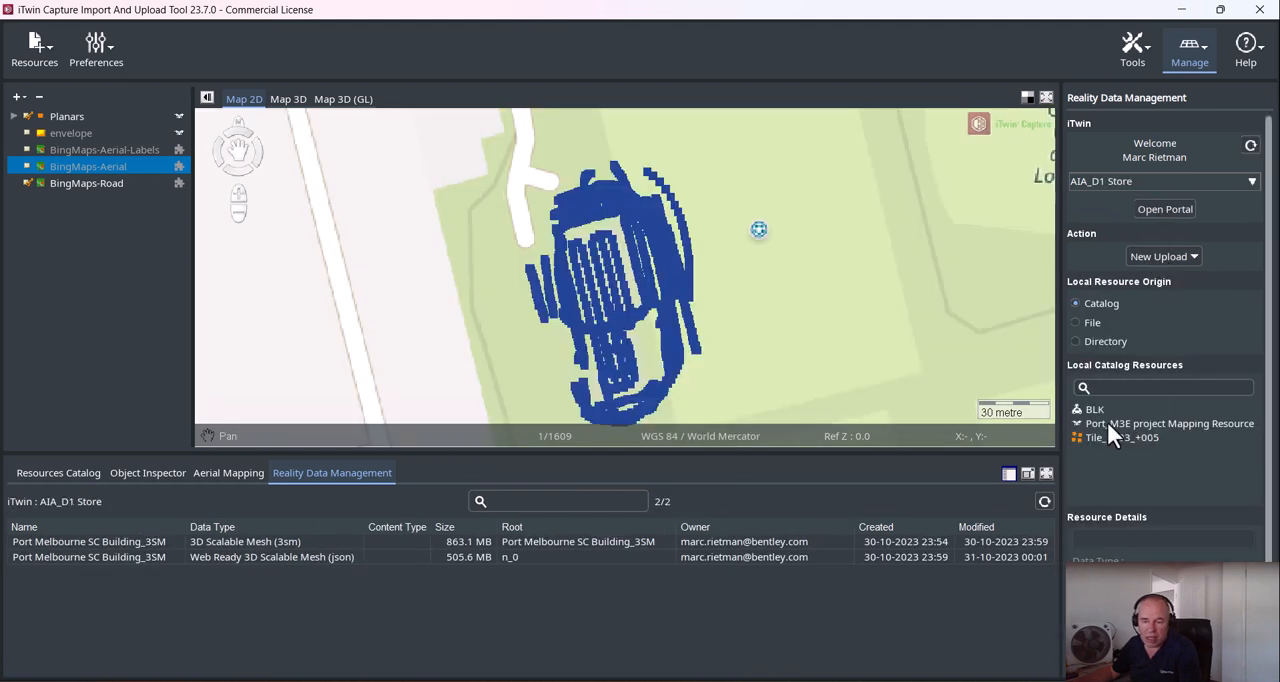
# Choose Port_M3E project Mapping Resource from the local catalog, name it Port Melbourne SC Building_3SM and upload it
pyautogui.click(1139, 424)
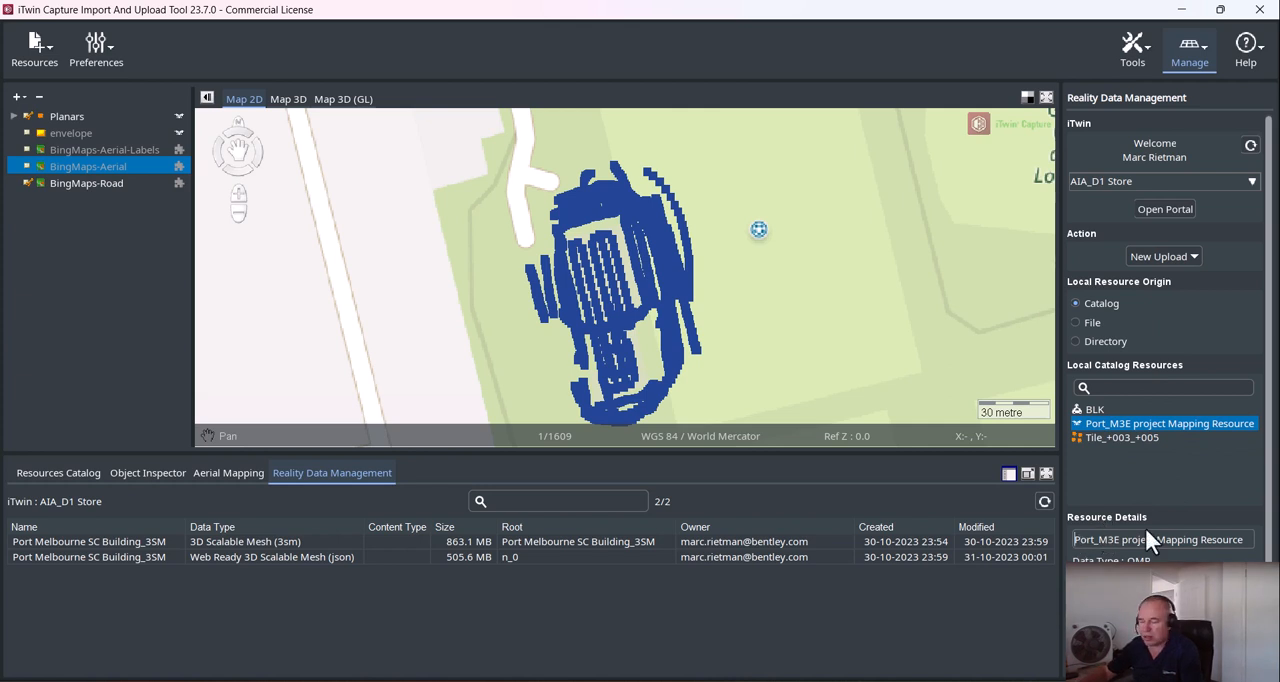
pyautogui.hotkey('ctrl', 'a')
pyautogui.press('BackSpace')
pyautogui.write('Port Melbourne SC Building_3SM')
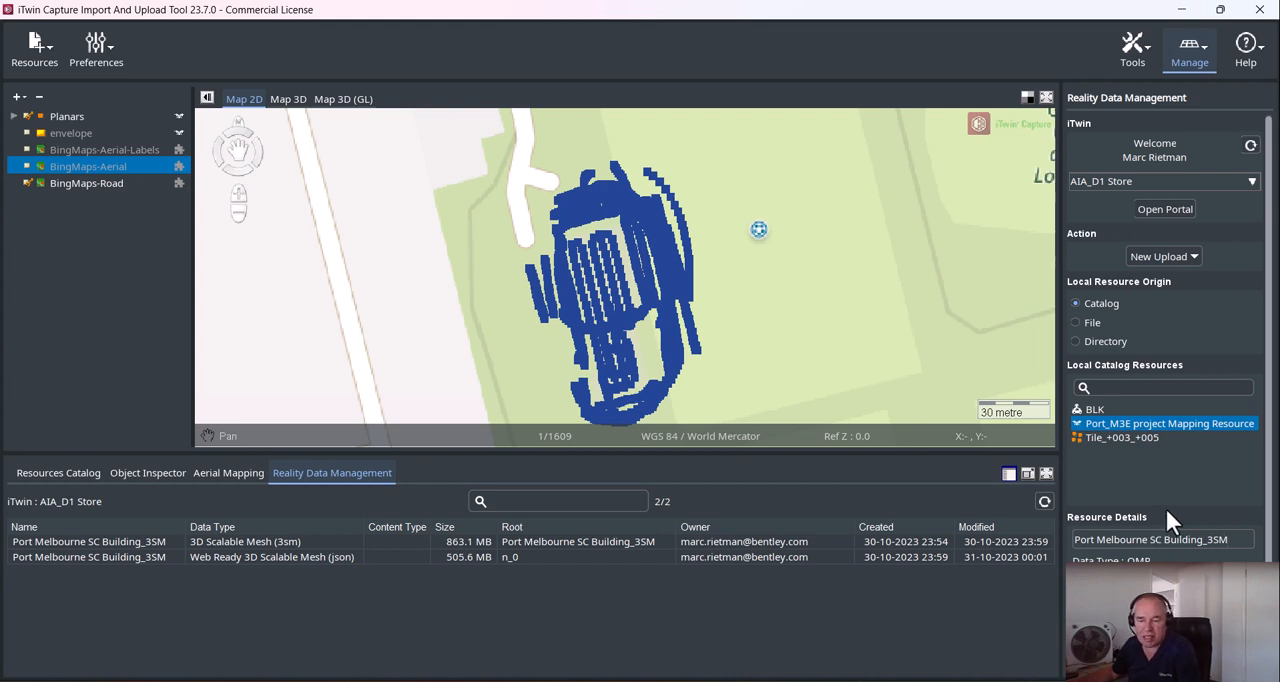
pyautogui.scroll(-2, 1262, 530)
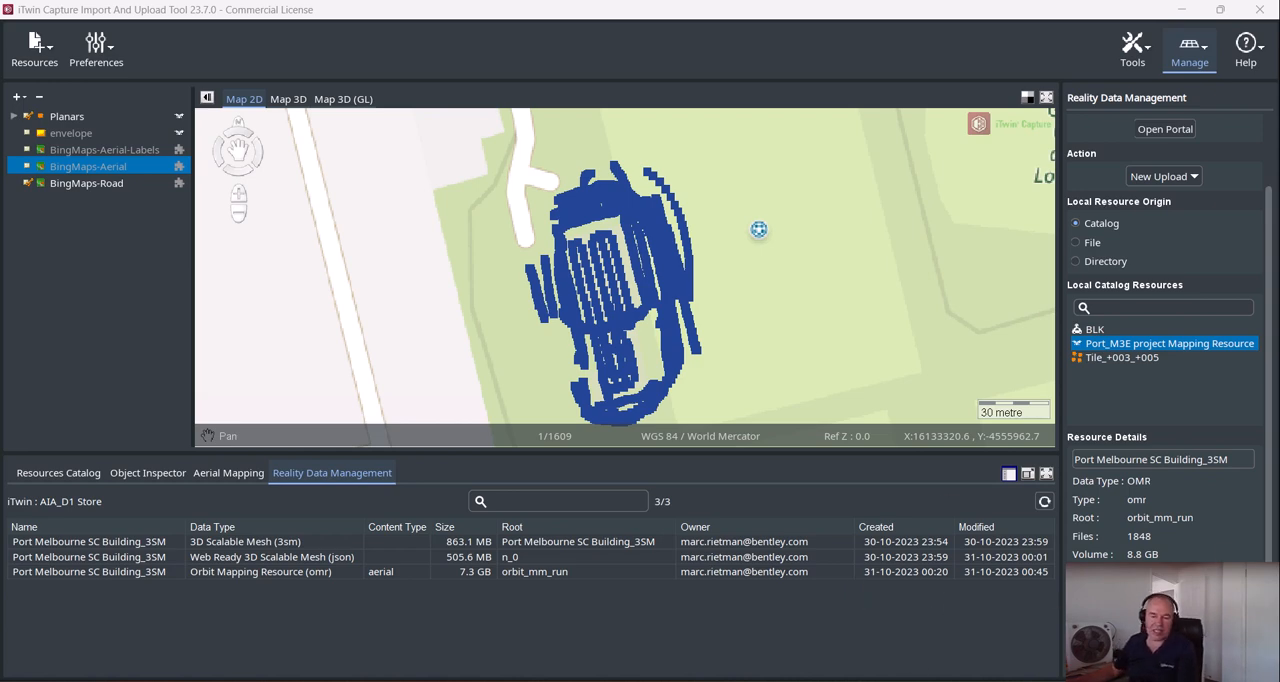
# In the web browser, open the web-ready Port Melbourne SC Building_3SM mesh and show its Port Melbourne photo navigation data
pyautogui.click(688, 681)
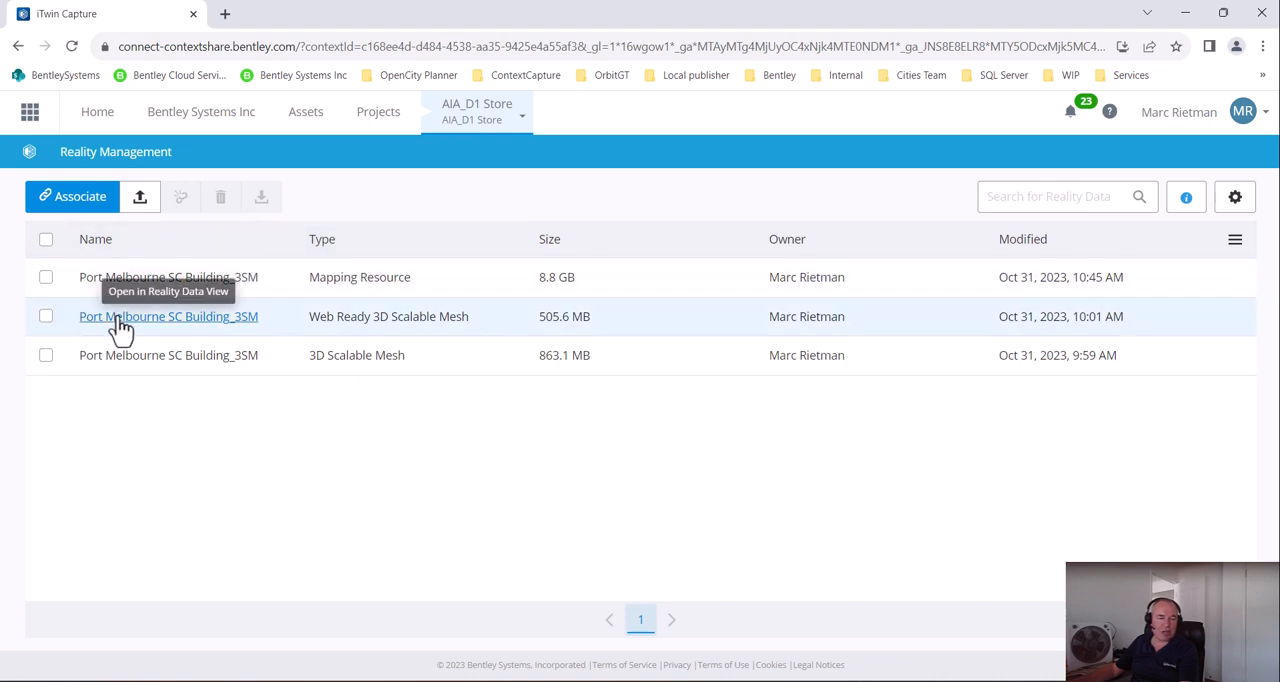
pyautogui.click(117, 318)
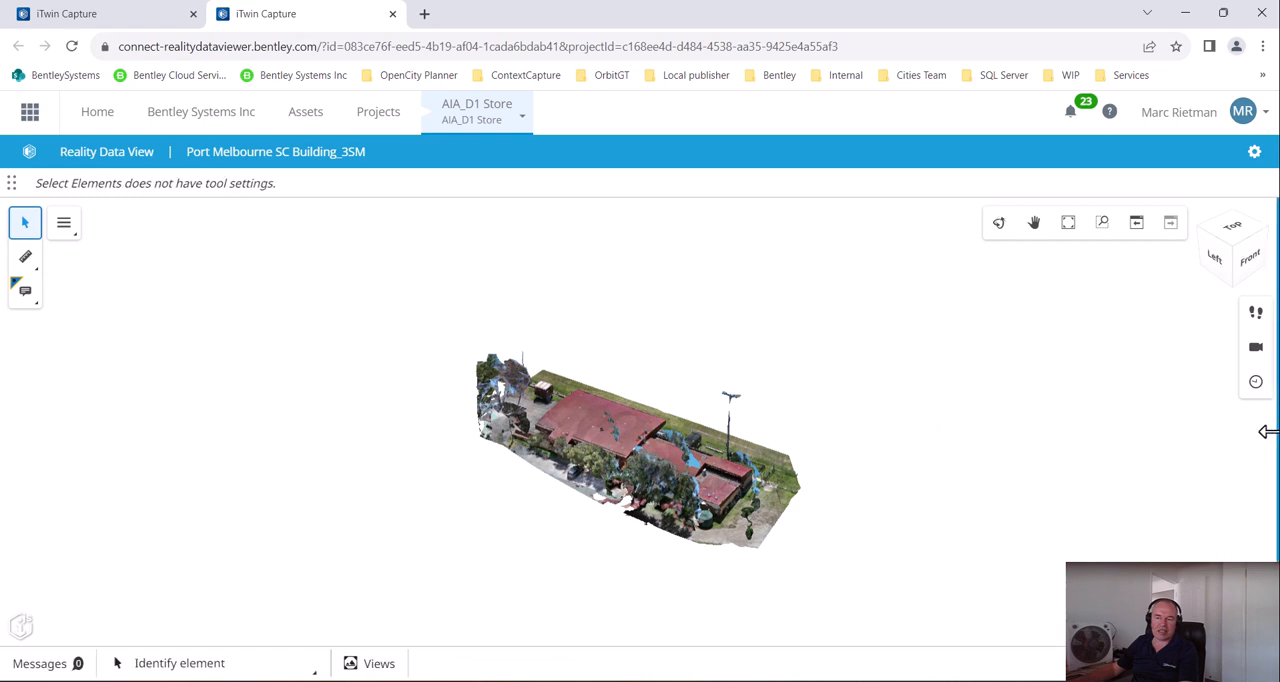
pyautogui.moveTo(1188, 426); pyautogui.dragTo(1105, 420)
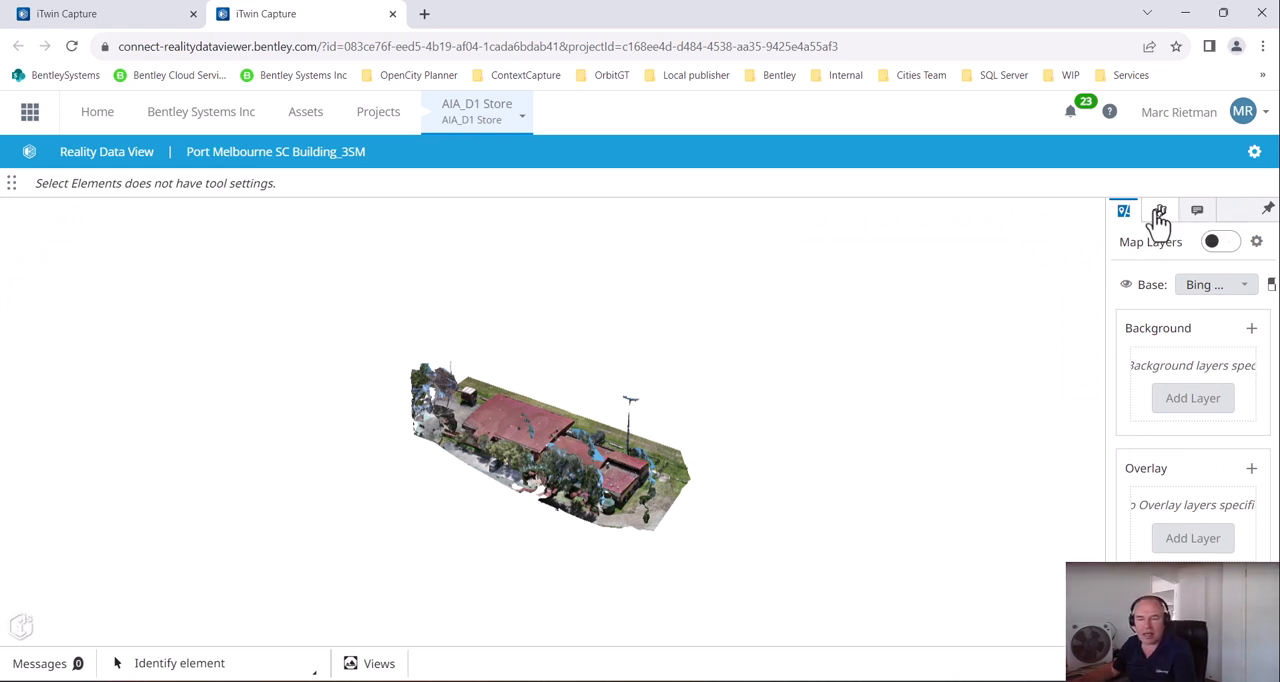
pyautogui.click(1159, 215)
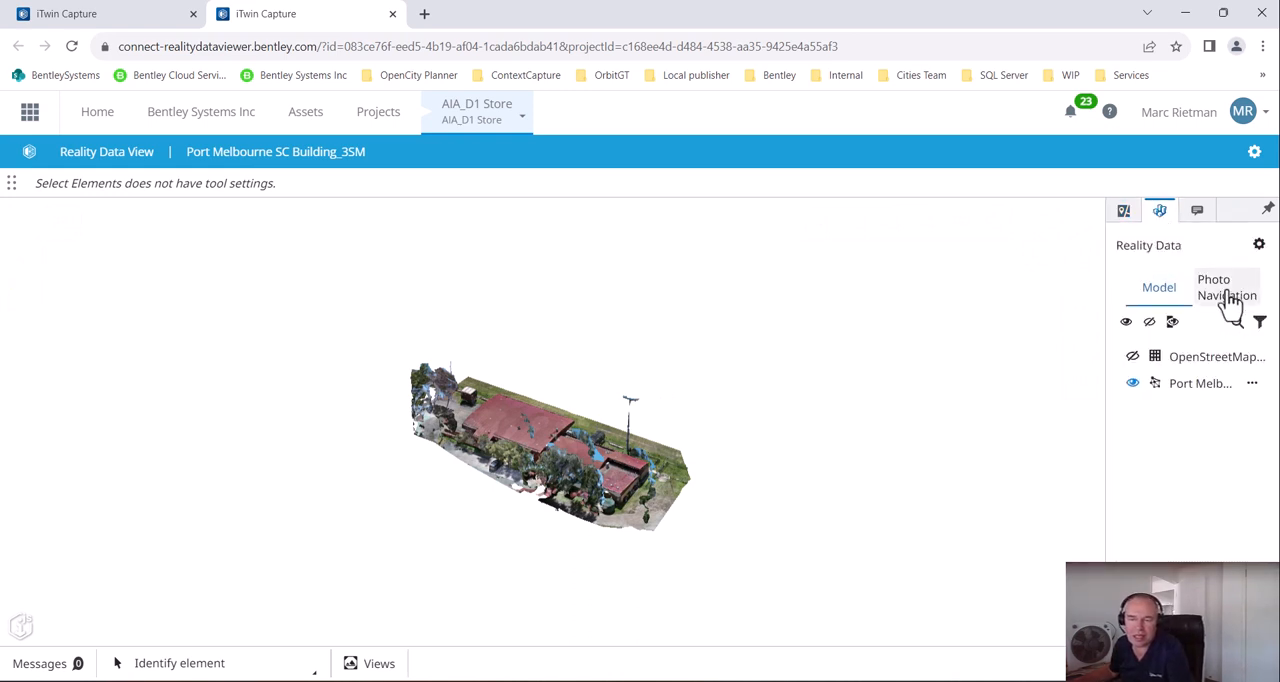
pyautogui.click(1229, 292)
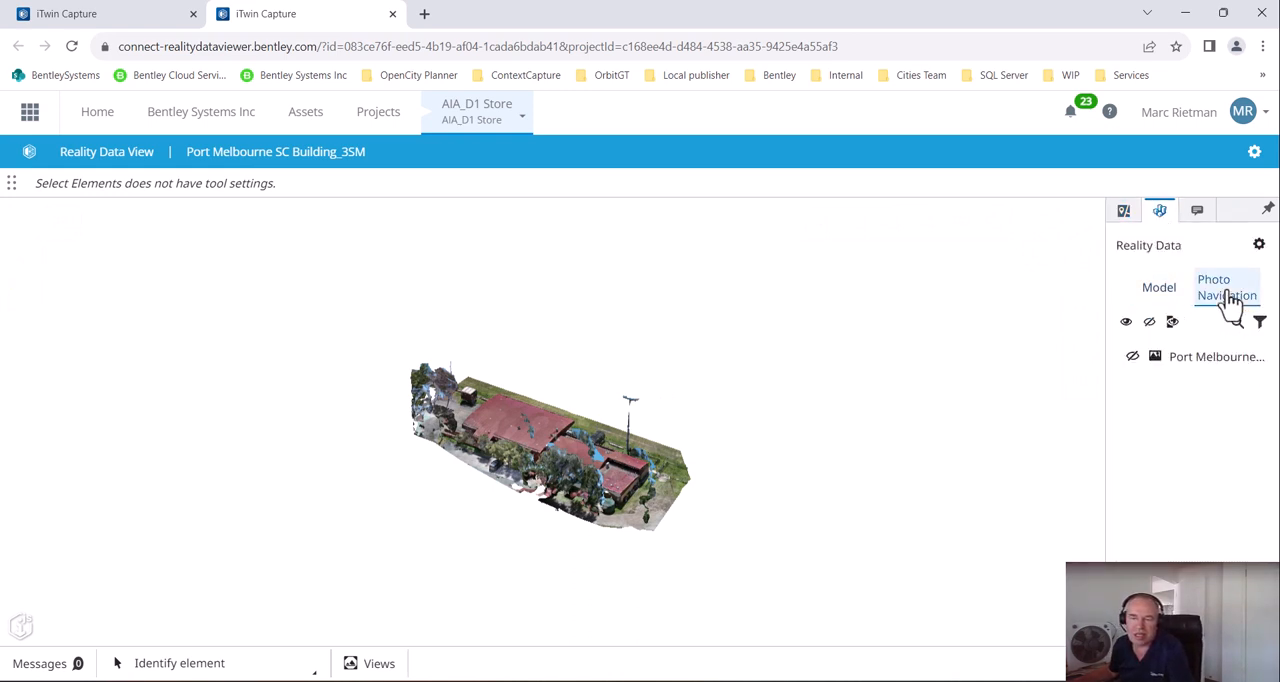
pyautogui.click(1133, 358)
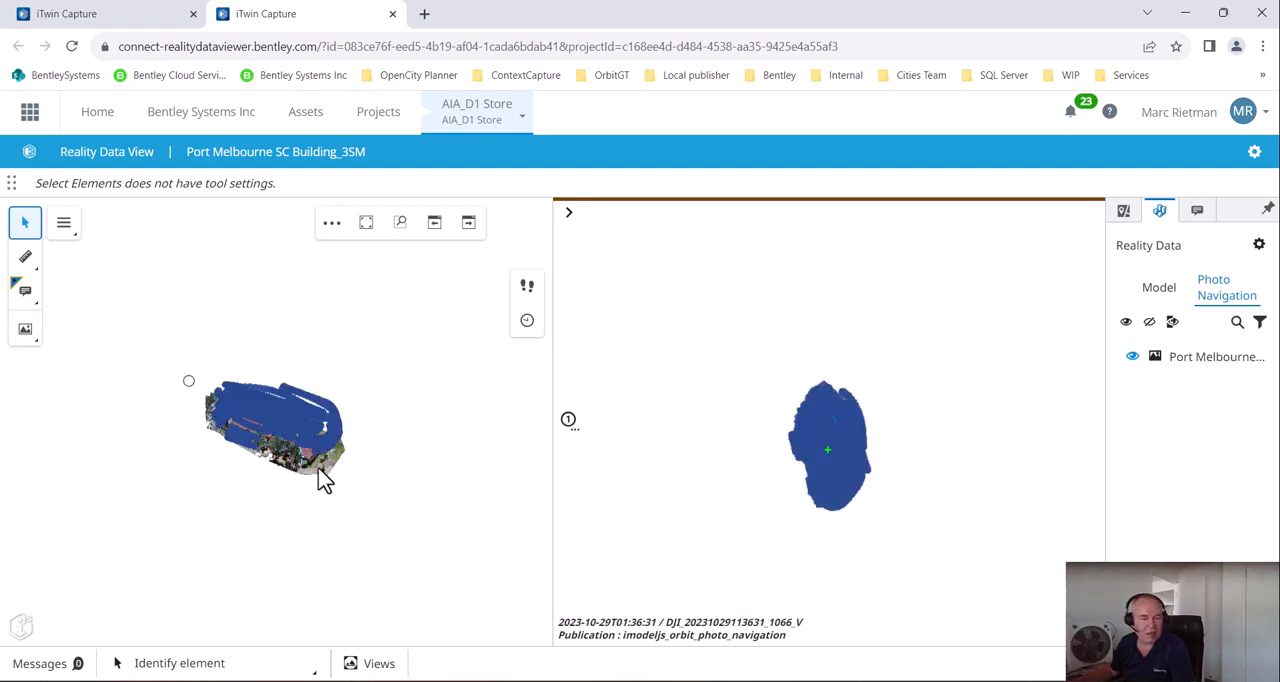
# Rotate the mesh about a point to examine the building and the surrounding camera positions from the opposite side
pyautogui.scroll(2, 304, 456)
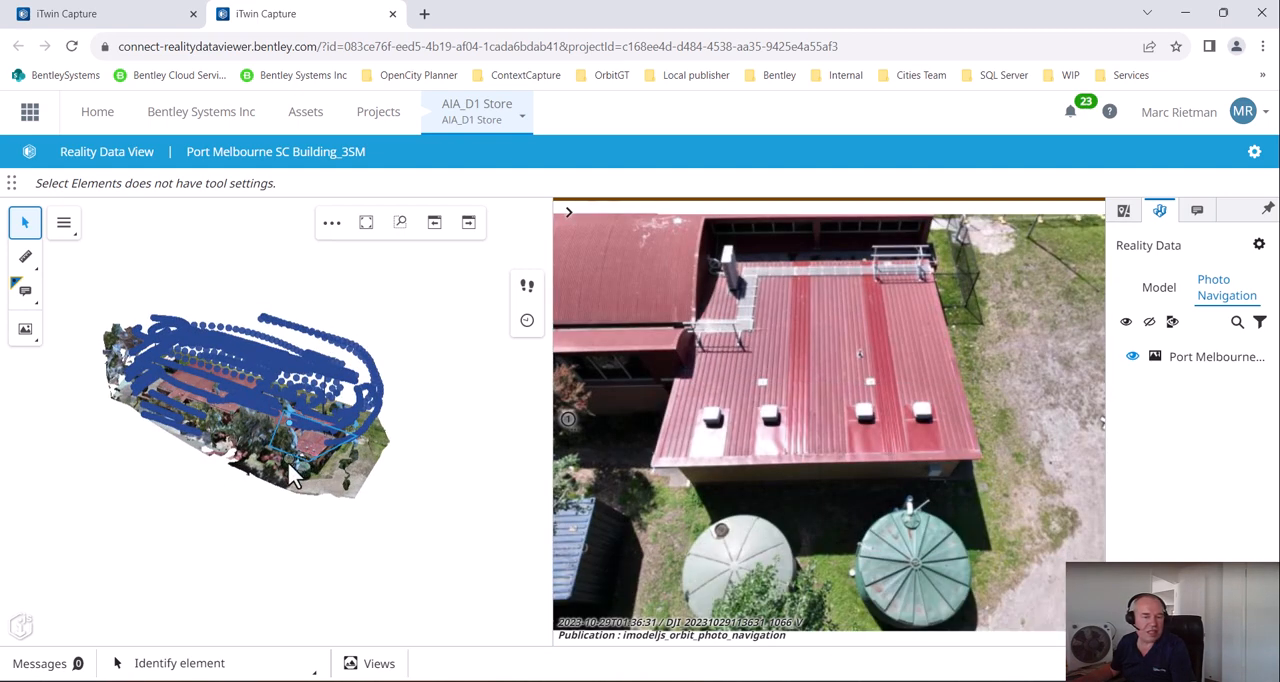
pyautogui.scroll(2, 288, 470)
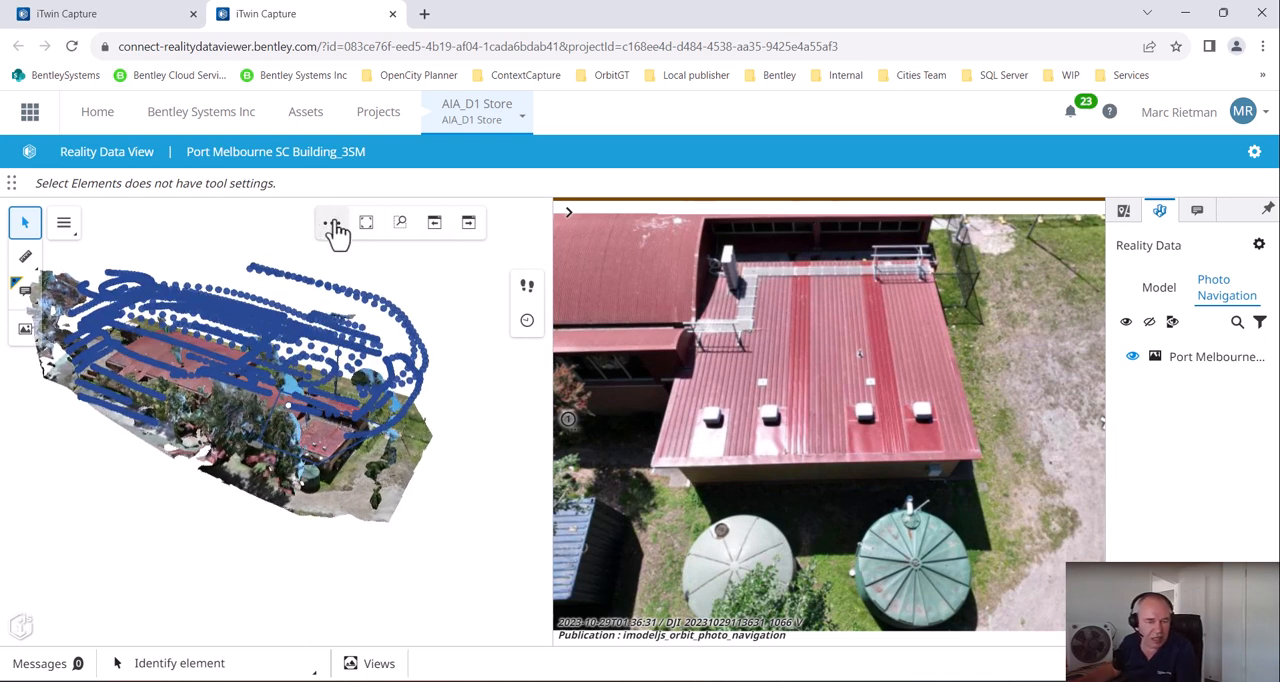
pyautogui.click(331, 236)
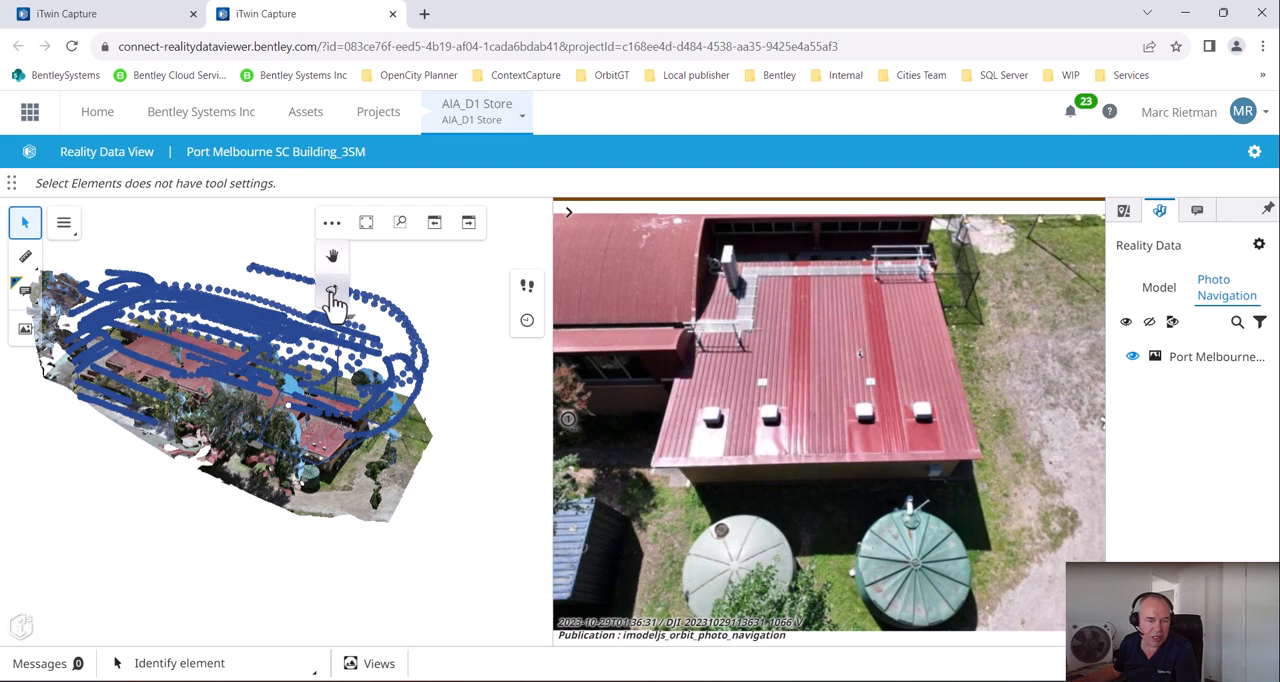
pyautogui.click(332, 293)
pyautogui.click(400, 350)
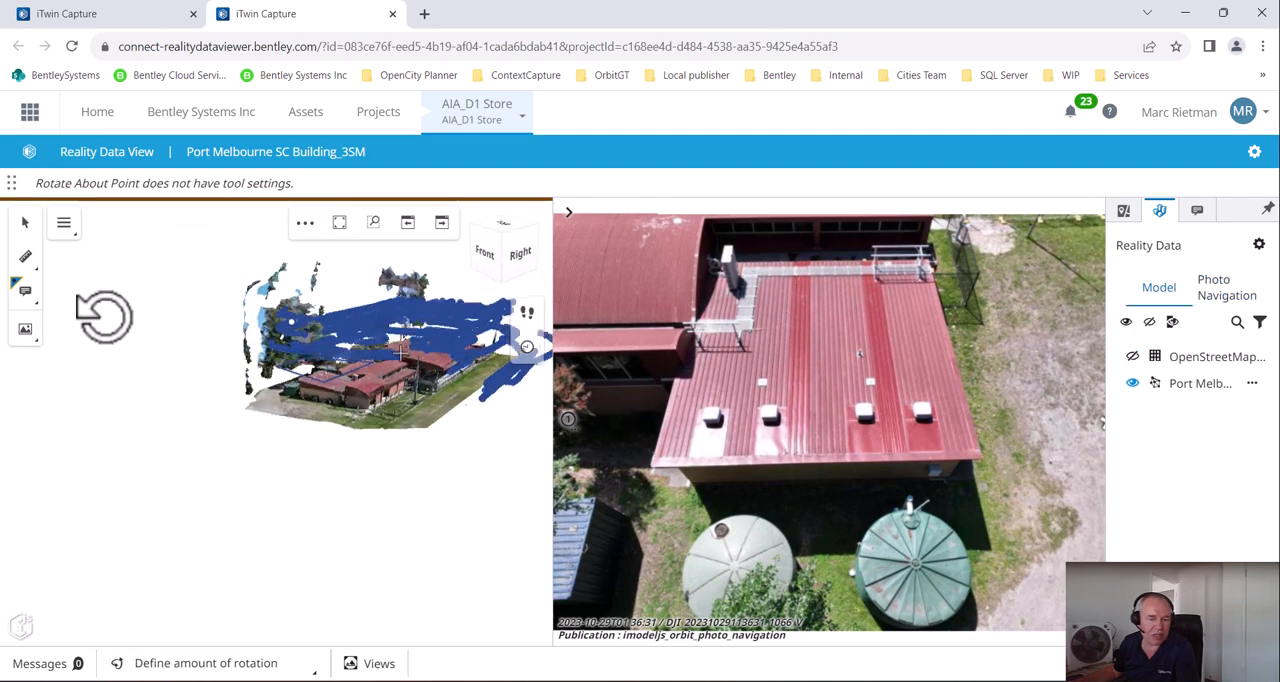
pyautogui.click(140, 321)
pyautogui.scroll(3, 440, 370)
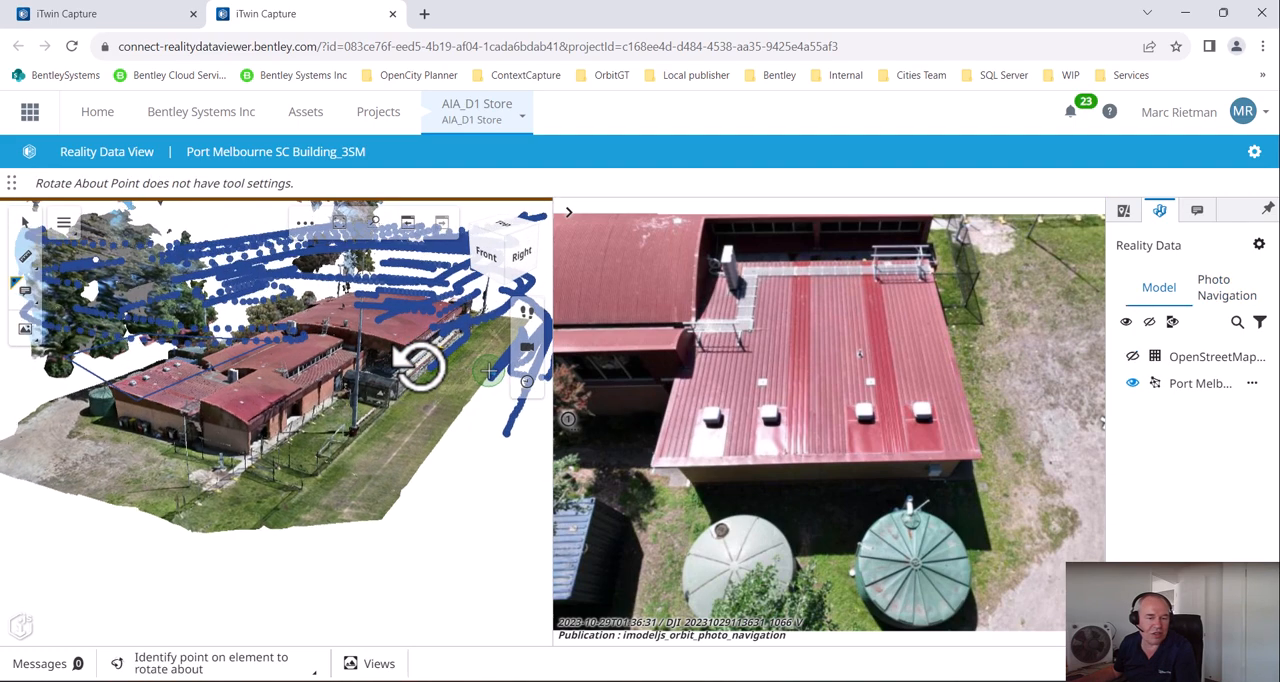
pyautogui.scroll(2, 420, 367)
pyautogui.scroll(-2, 412, 367)
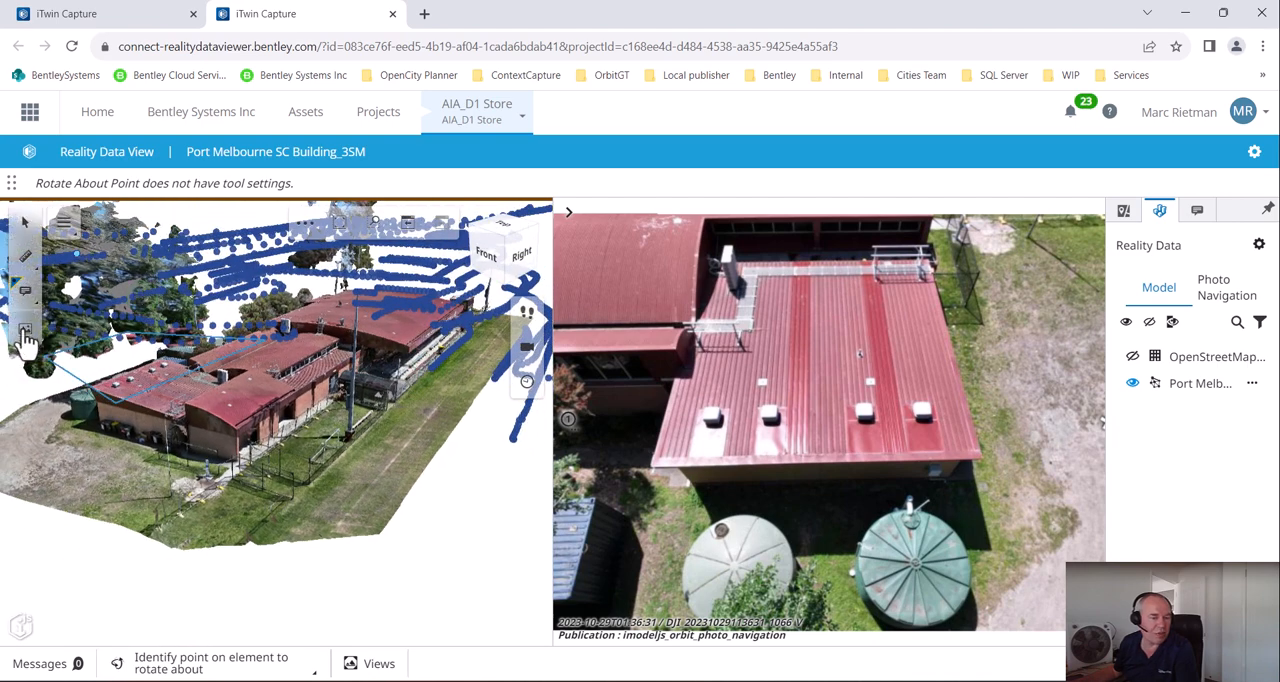
# Select a point of interest beside the building's wall and examine the roof edge, path and fence in the matching photos
pyautogui.click(24, 335)
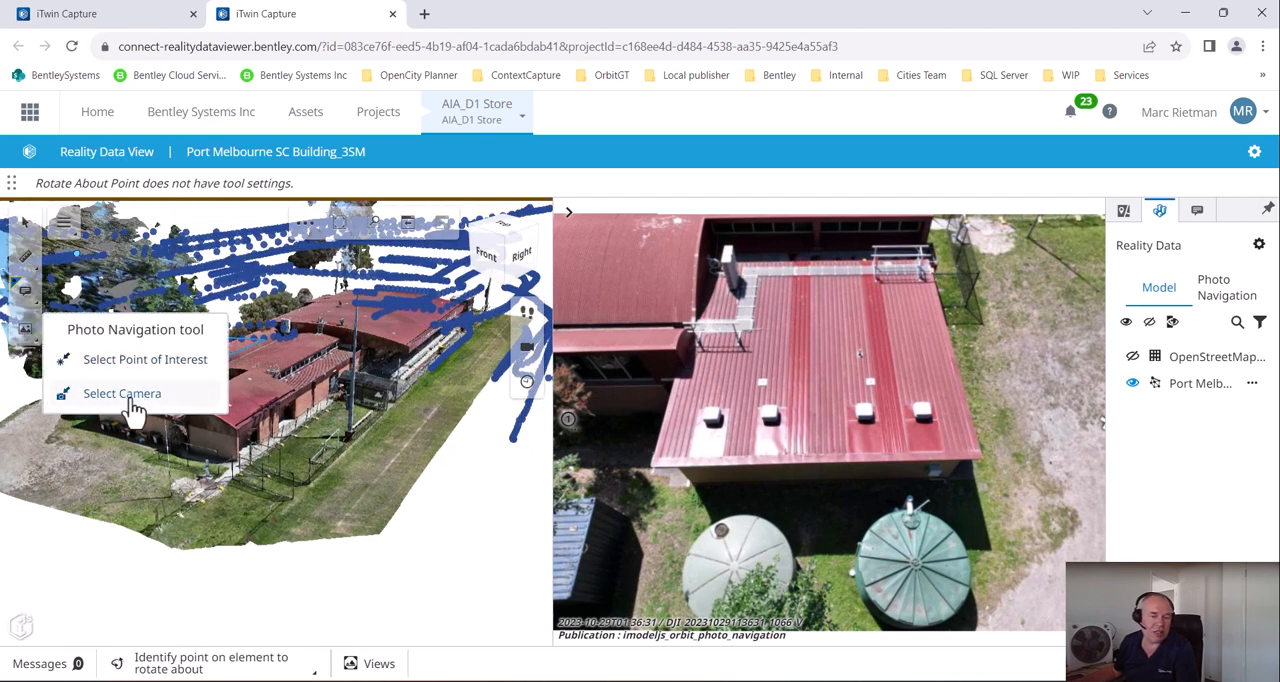
pyautogui.click(140, 362)
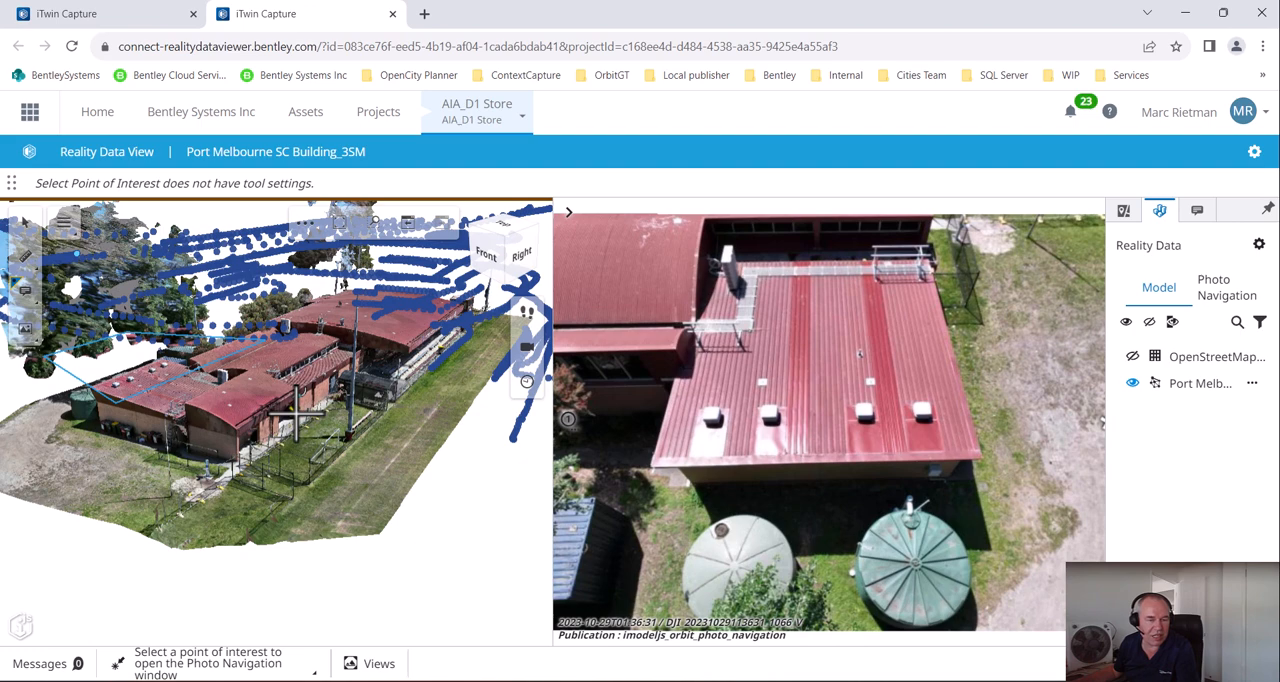
pyautogui.click(297, 405)
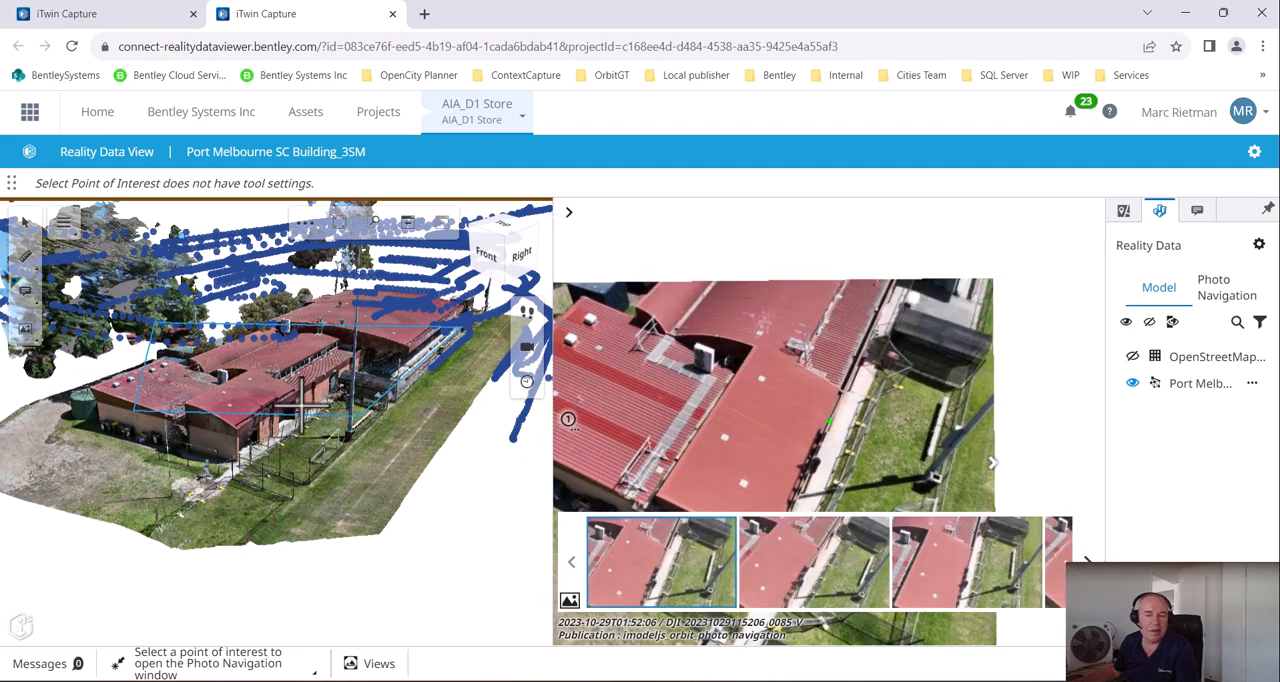
pyautogui.click(812, 577)
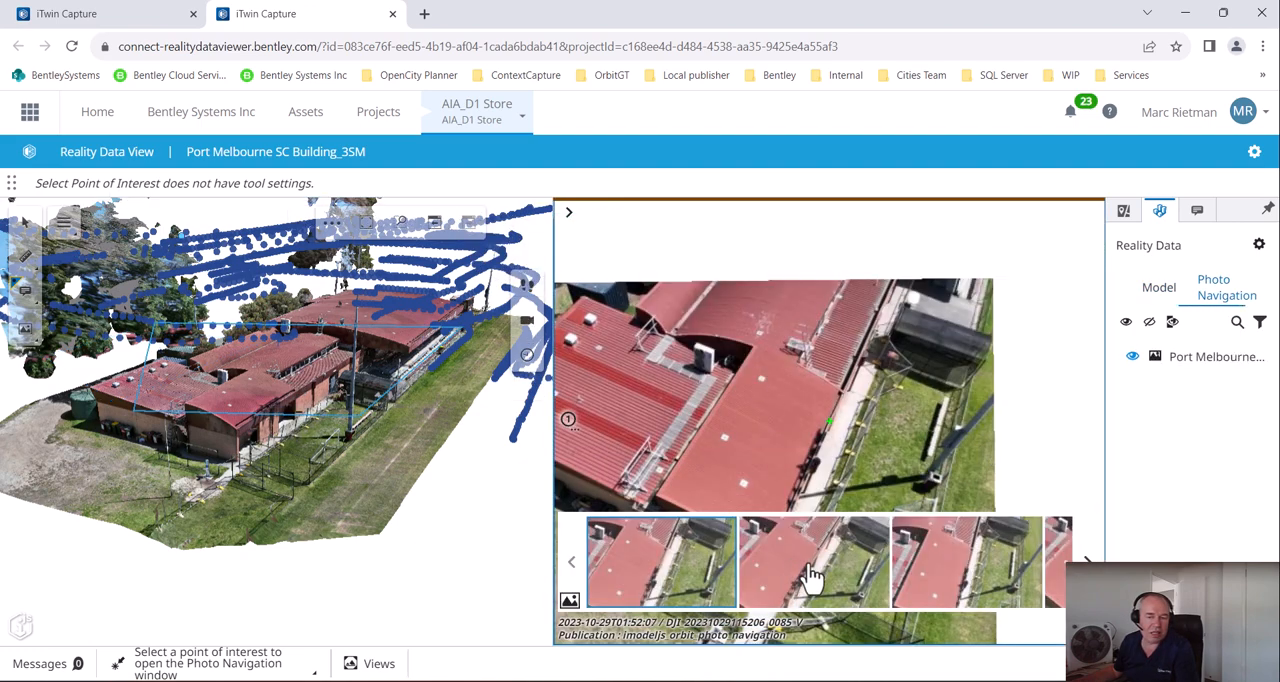
pyautogui.click(983, 592)
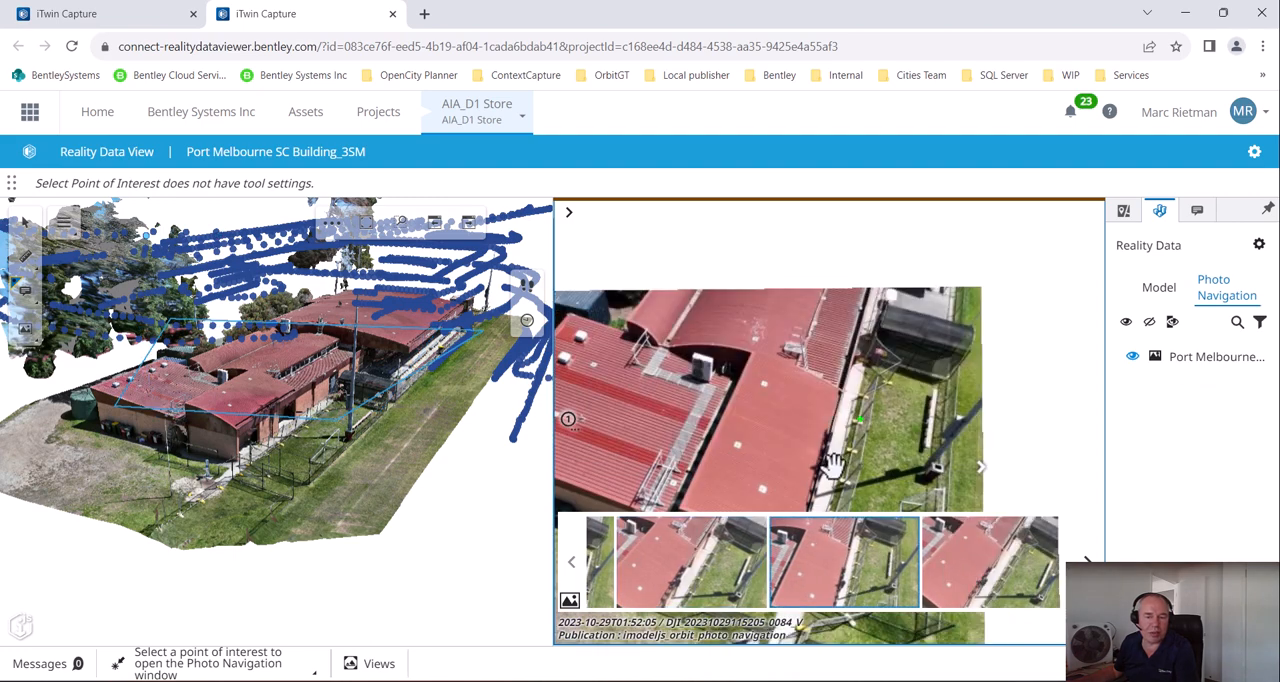
pyautogui.scroll(3, 829, 430)
pyautogui.scroll(3, 814, 433)
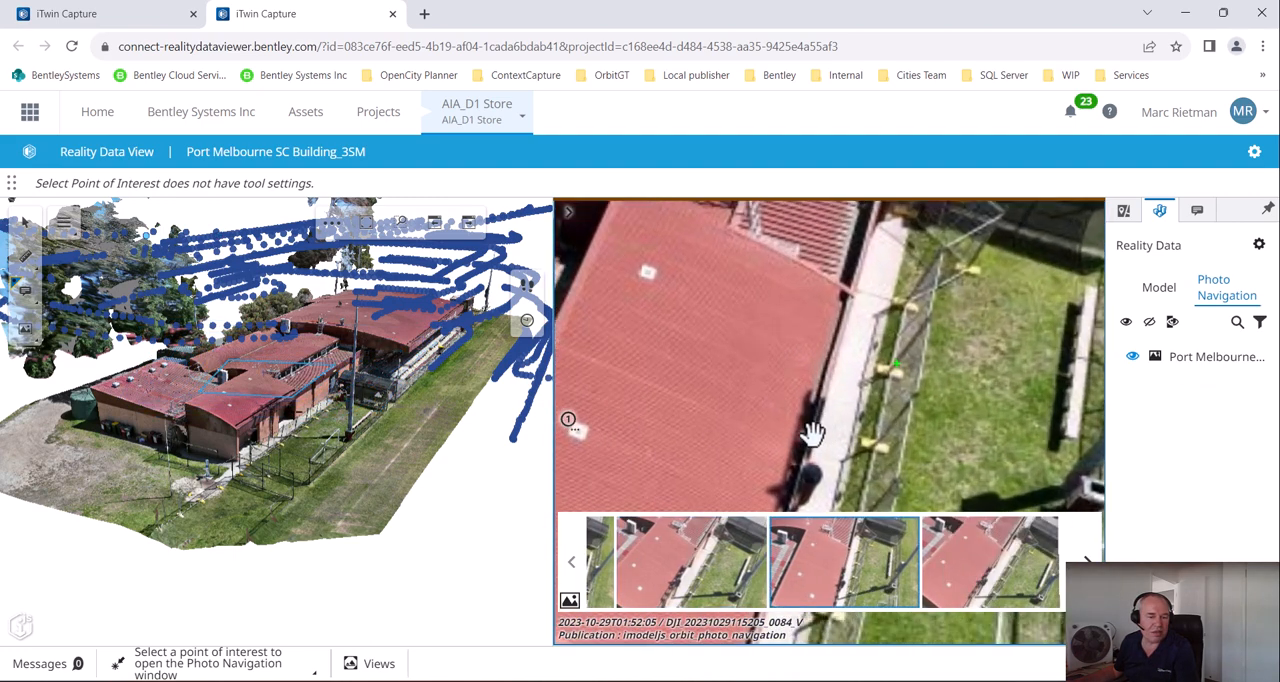
pyautogui.scroll(-1, 741, 397)
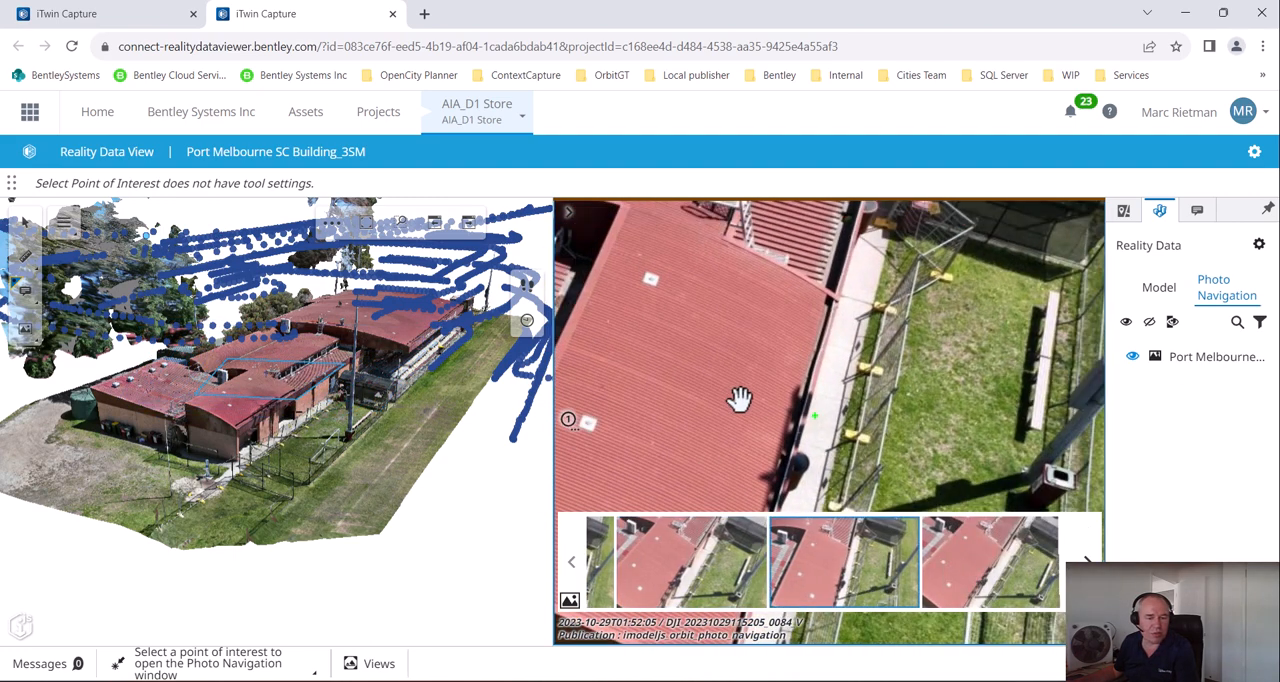
pyautogui.moveTo(860, 477); pyautogui.dragTo(820, 380)
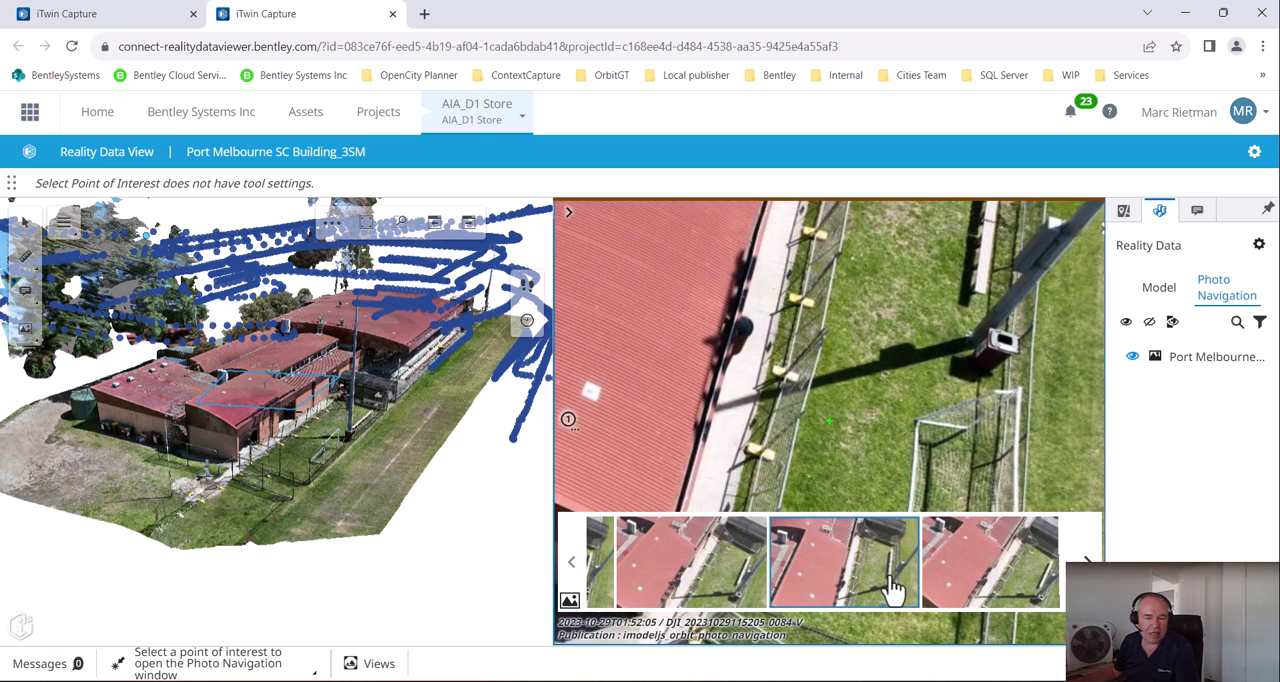
# Choose the last photo of the point of interest and examine the roof gutter in close-up
pyautogui.click(1088, 567)
pyautogui.click(1088, 565)
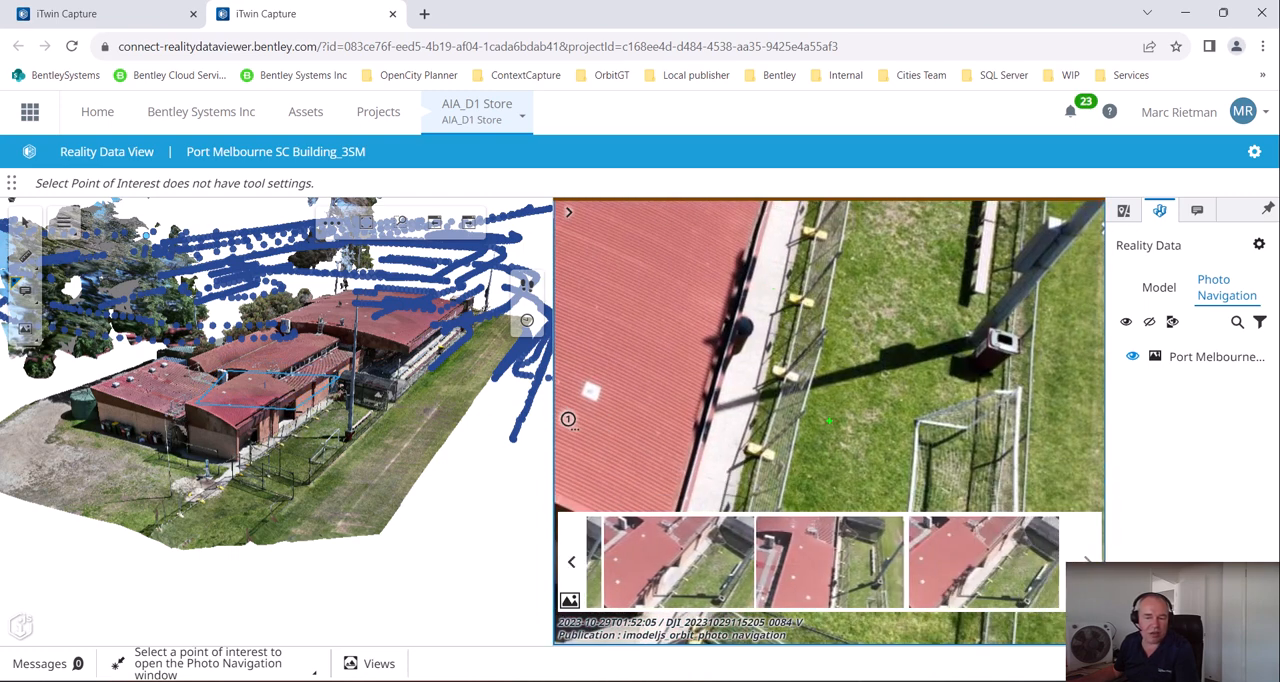
pyautogui.click(960, 575)
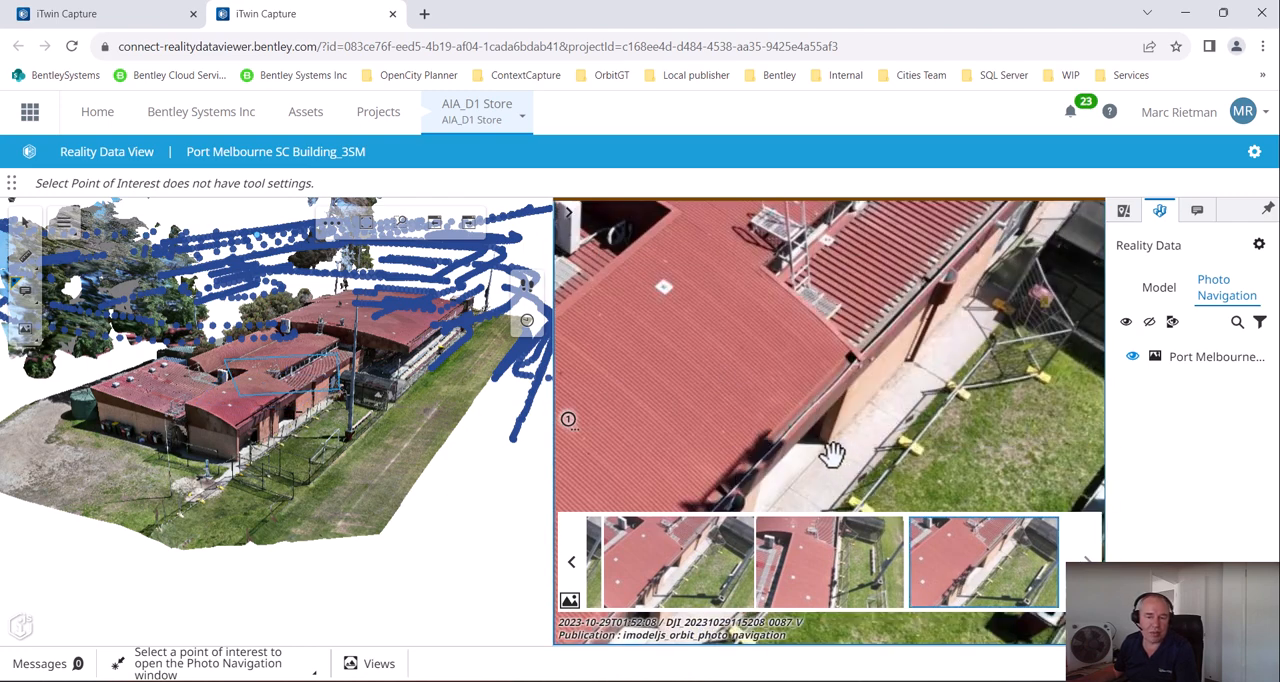
pyautogui.scroll(5, 835, 445)
pyautogui.scroll(3, 851, 373)
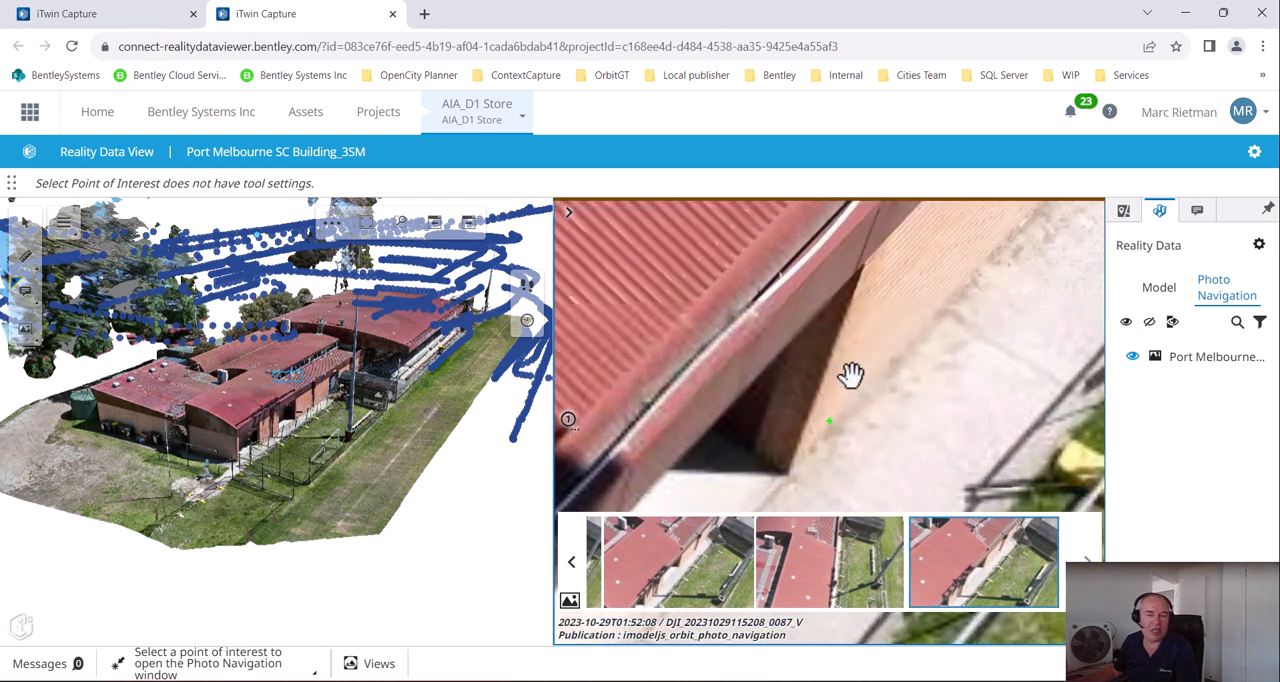
pyautogui.scroll(4, 738, 306)
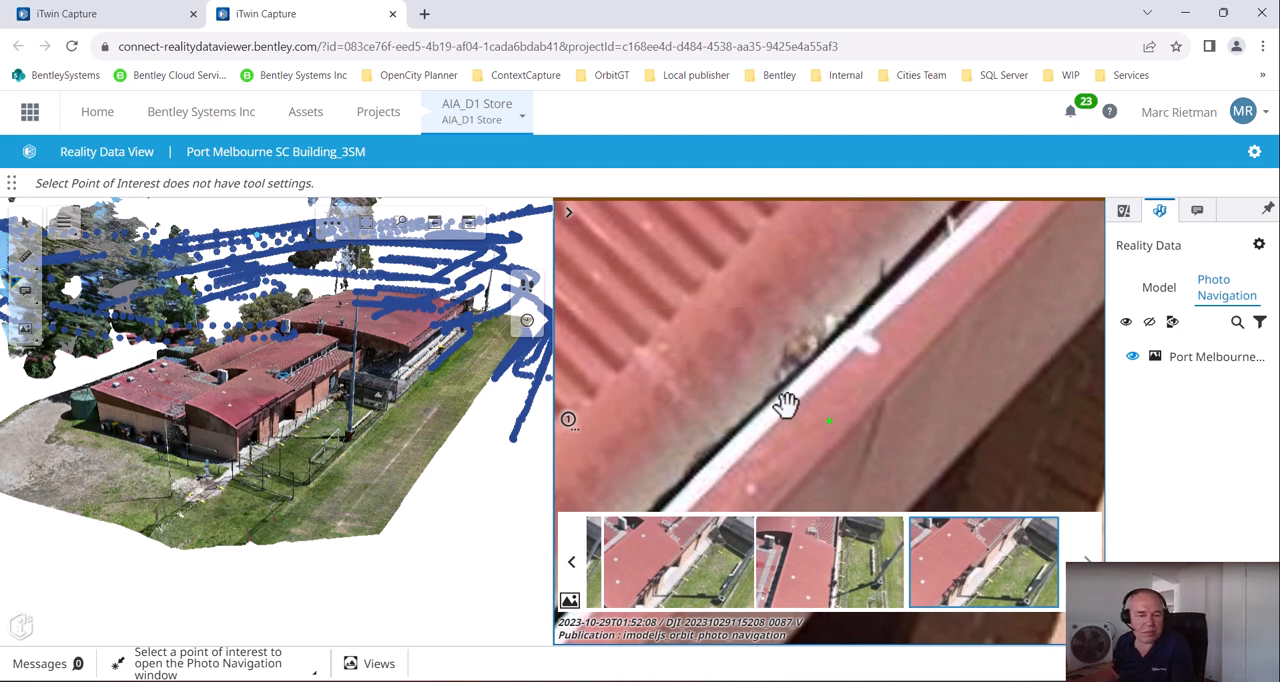
pyautogui.scroll(-2, 786, 403)
pyautogui.scroll(-2, 786, 403)
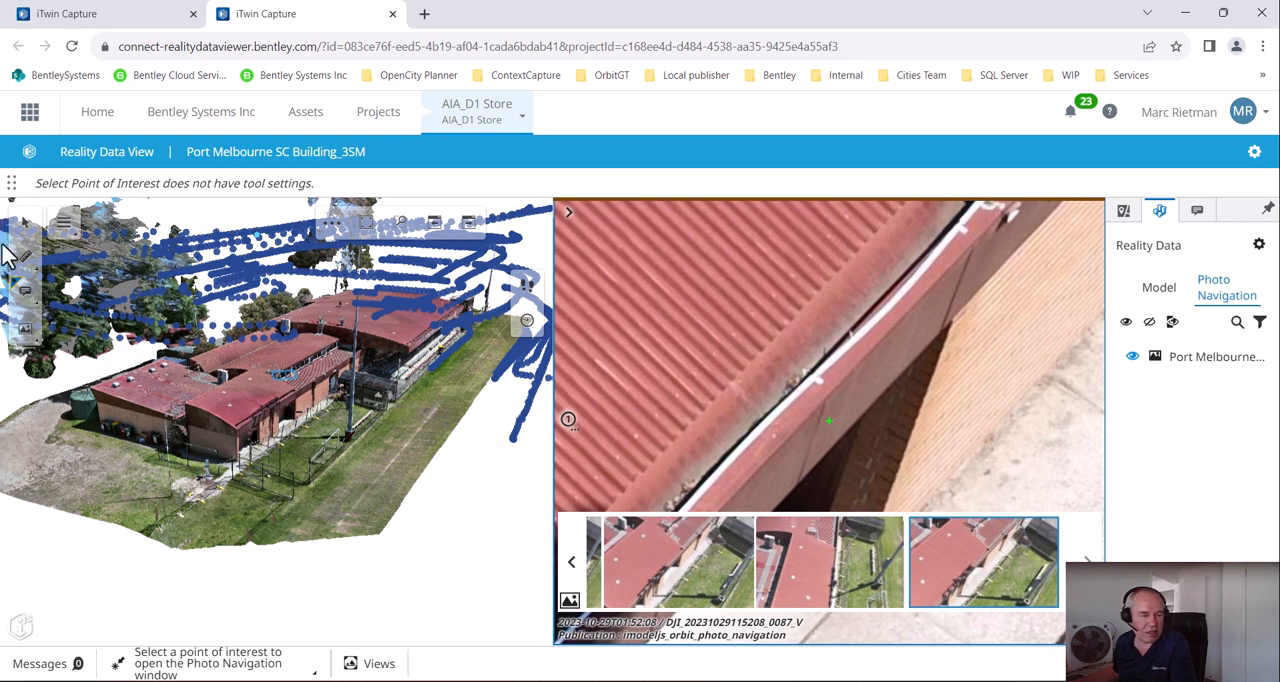
# Look through the available annotation tools and bring up the measuring tools
pyautogui.click(26, 298)
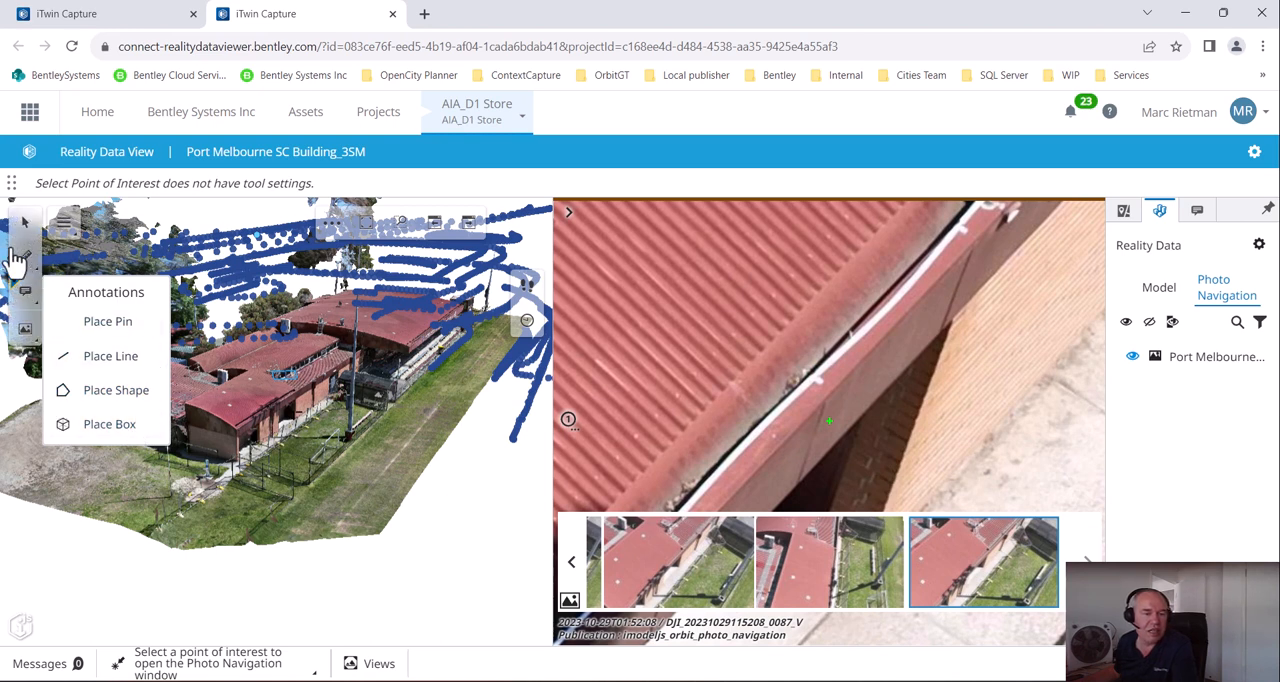
pyautogui.click(26, 258)
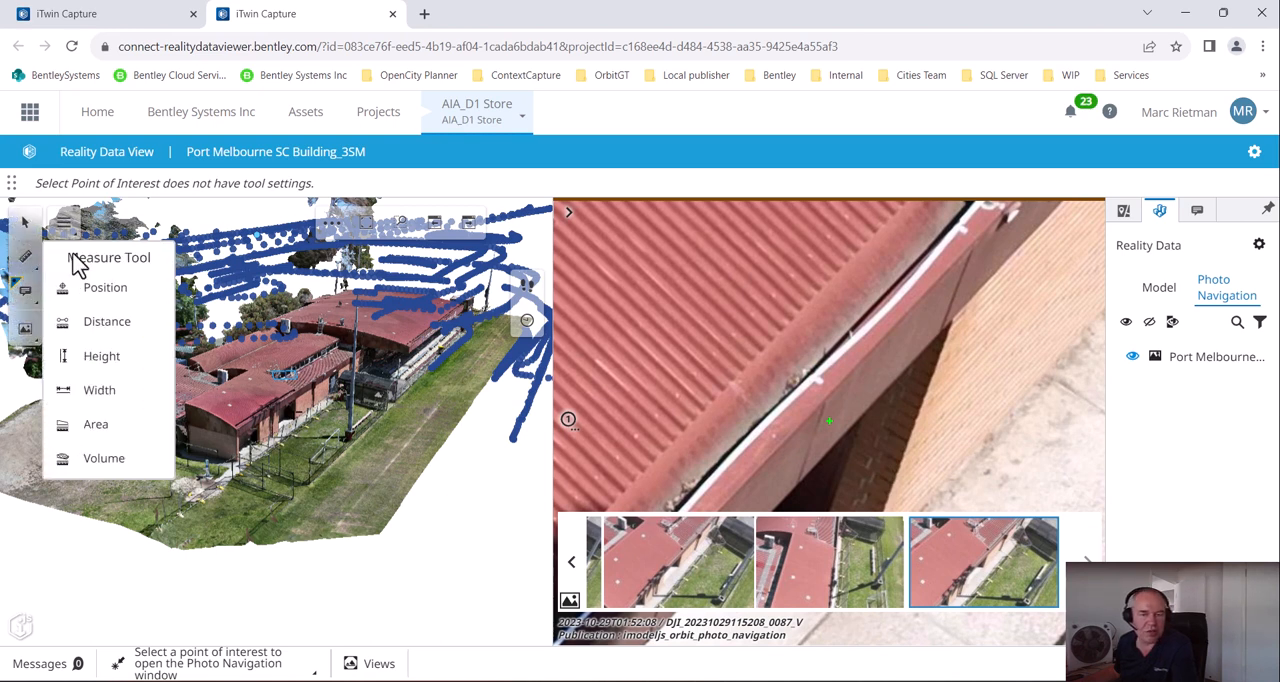